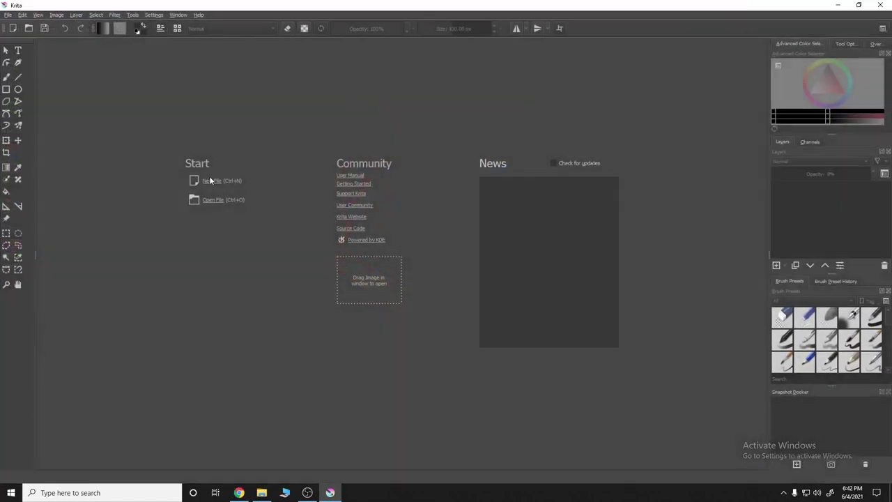
Step: Create a new custom 2480 × 3508 px blank canvas in Krita
{"action": "left_click", "coordinate": [210, 180]}
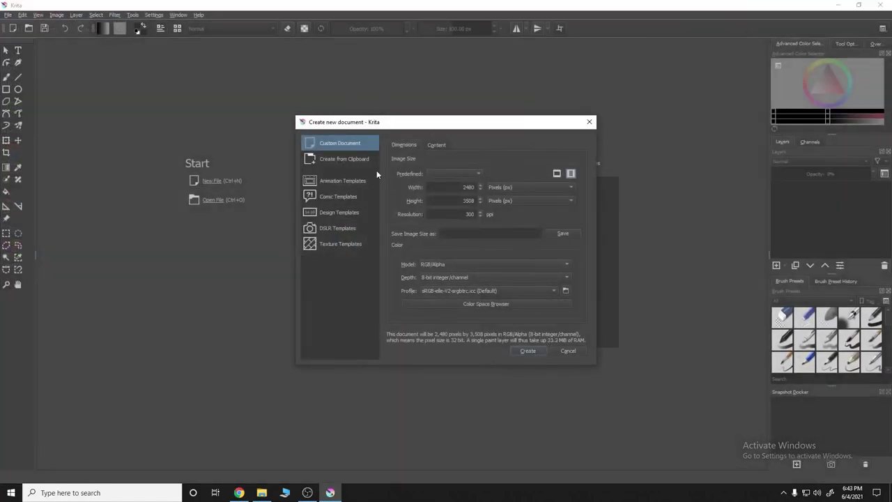
{"action": "left_click", "coordinate": [528, 352]}
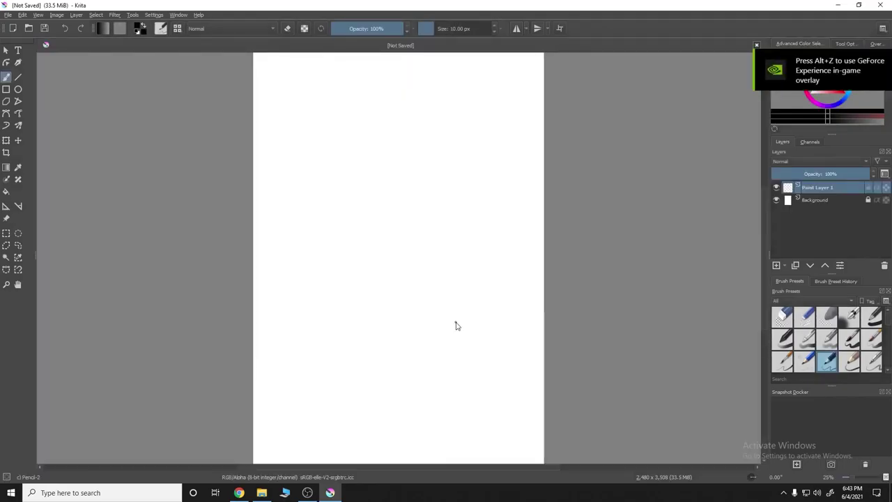
Step: Pencil the round top of Mickey's first ear, undoing two stray arcs
{"action": "scroll", "coordinate": [858, 328], "scroll_direction": "down", "scroll_amount": 2}
{"action": "scroll", "coordinate": [846, 360], "scroll_direction": "down", "scroll_amount": 2}
{"action": "scroll", "coordinate": [846, 360], "scroll_direction": "up", "scroll_amount": 2}
{"action": "scroll", "coordinate": [829, 361], "scroll_direction": "up", "scroll_amount": 2}
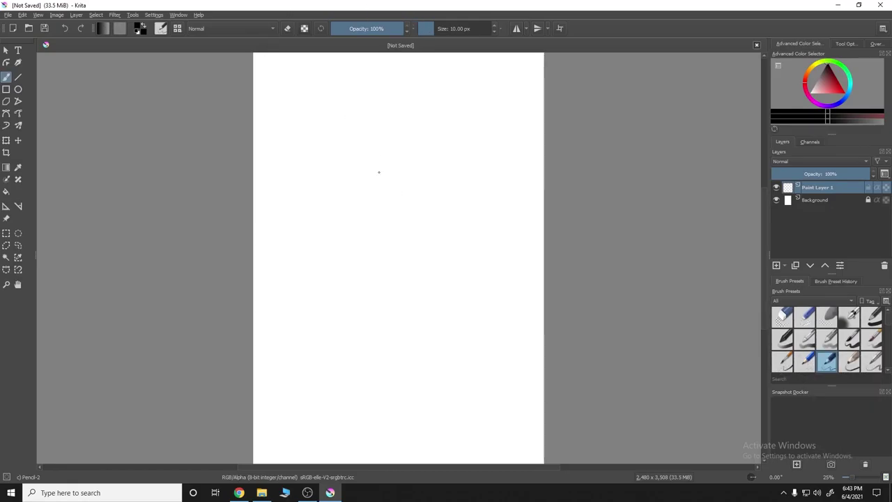
{"action": "mouse_move", "coordinate": [366, 166]}
{"action": "left_mouse_down"}
{"action": "mouse_move", "coordinate": [376, 139]}
{"action": "mouse_move", "coordinate": [446, 93]}
{"action": "mouse_move", "coordinate": [477, 149]}
{"action": "mouse_move", "coordinate": [459, 165]}
{"action": "left_mouse_up"}
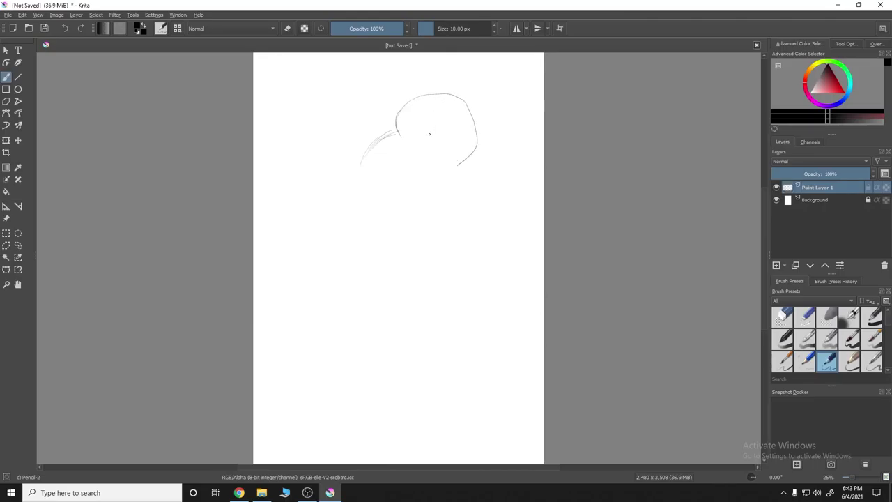
{"action": "key", "text": "ctrl+z"}
{"action": "mouse_move", "coordinate": [400, 134]}
{"action": "left_mouse_down"}
{"action": "mouse_move", "coordinate": [428, 84]}
{"action": "mouse_move", "coordinate": [426, 157]}
{"action": "left_mouse_up"}
{"action": "key", "text": "ctrl+z"}
{"action": "mouse_move", "coordinate": [396, 112]}
{"action": "left_mouse_down"}
{"action": "mouse_move", "coordinate": [446, 89]}
{"action": "mouse_move", "coordinate": [469, 141]}
{"action": "mouse_move", "coordinate": [459, 149]}
{"action": "mouse_move", "coordinate": [481, 164]}
{"action": "mouse_move", "coordinate": [511, 150]}
{"action": "mouse_move", "coordinate": [542, 180]}
{"action": "mouse_move", "coordinate": [504, 202]}
{"action": "mouse_move", "coordinate": [538, 207]}
{"action": "mouse_move", "coordinate": [543, 180]}
{"action": "left_mouse_up"}
Step: Sketch the head outline and the second ear circle on the right
{"action": "left_click_drag", "start_coordinate": [377, 147], "coordinate": [422, 207]}
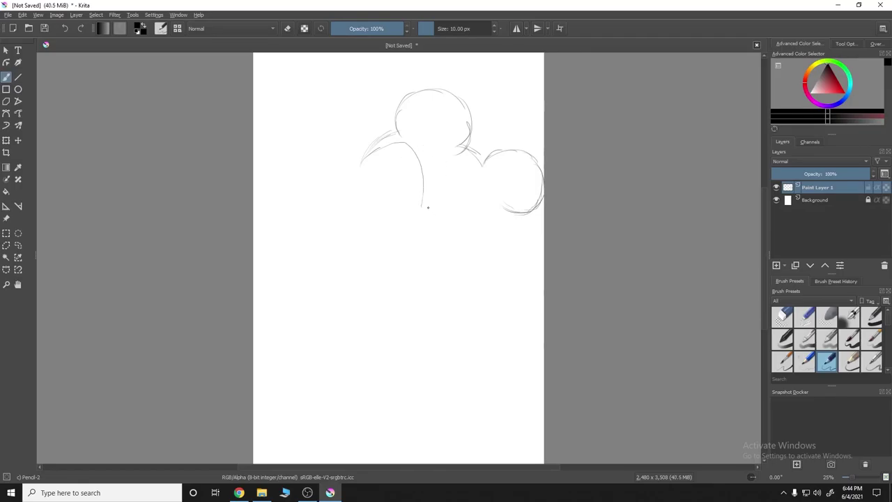
{"action": "mouse_move", "coordinate": [421, 218]}
{"action": "left_mouse_down"}
{"action": "mouse_move", "coordinate": [462, 208]}
{"action": "mouse_move", "coordinate": [472, 262]}
{"action": "left_mouse_up"}
{"action": "left_click_drag", "start_coordinate": [503, 205], "coordinate": [484, 246]}
{"action": "left_click_drag", "start_coordinate": [500, 212], "coordinate": [493, 232]}
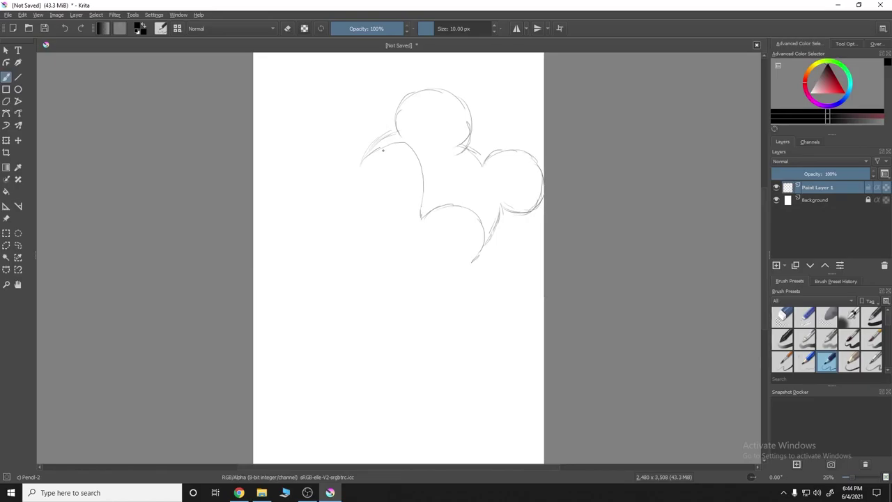
{"action": "mouse_move", "coordinate": [375, 150]}
{"action": "left_mouse_down"}
{"action": "mouse_move", "coordinate": [351, 213]}
{"action": "mouse_move", "coordinate": [344, 221]}
{"action": "mouse_move", "coordinate": [333, 211]}
{"action": "mouse_move", "coordinate": [327, 234]}
{"action": "mouse_move", "coordinate": [355, 227]}
{"action": "mouse_move", "coordinate": [349, 222]}
{"action": "mouse_move", "coordinate": [334, 245]}
{"action": "mouse_move", "coordinate": [361, 280]}
{"action": "mouse_move", "coordinate": [402, 286]}
{"action": "mouse_move", "coordinate": [434, 272]}
{"action": "left_mouse_up"}
Step: Sketch the chin, tongue, cheek and jaw curves, plus the collar below the chin
{"action": "mouse_move", "coordinate": [349, 279]}
{"action": "left_mouse_down"}
{"action": "mouse_move", "coordinate": [437, 267]}
{"action": "mouse_move", "coordinate": [407, 284]}
{"action": "mouse_move", "coordinate": [461, 246]}
{"action": "mouse_move", "coordinate": [452, 275]}
{"action": "mouse_move", "coordinate": [391, 284]}
{"action": "left_mouse_up"}
{"action": "mouse_move", "coordinate": [451, 269]}
{"action": "left_mouse_down"}
{"action": "mouse_move", "coordinate": [445, 284]}
{"action": "mouse_move", "coordinate": [420, 290]}
{"action": "mouse_move", "coordinate": [442, 290]}
{"action": "left_mouse_up"}
{"action": "mouse_move", "coordinate": [469, 257]}
{"action": "left_mouse_down"}
{"action": "mouse_move", "coordinate": [461, 293]}
{"action": "mouse_move", "coordinate": [402, 293]}
{"action": "left_mouse_up"}
{"action": "left_click_drag", "start_coordinate": [467, 281], "coordinate": [425, 298]}
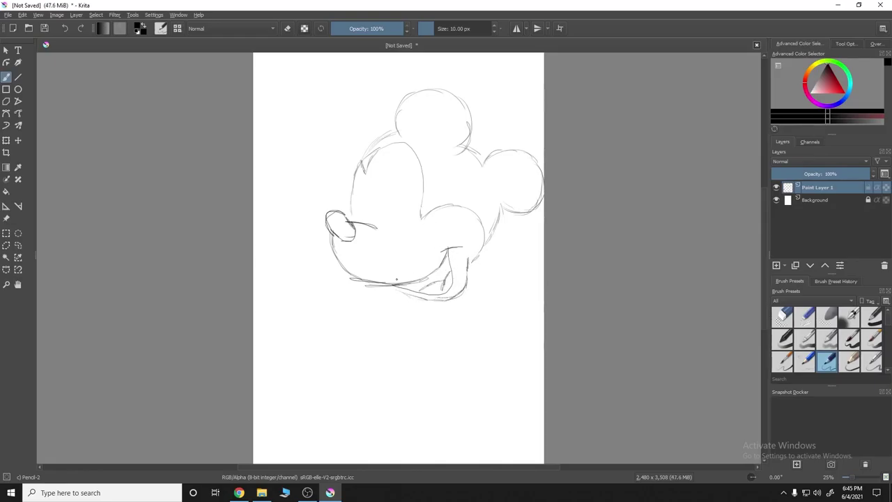
{"action": "left_click_drag", "start_coordinate": [375, 281], "coordinate": [405, 292]}
{"action": "mouse_move", "coordinate": [488, 259]}
{"action": "left_mouse_down"}
{"action": "mouse_move", "coordinate": [491, 306]}
{"action": "mouse_move", "coordinate": [458, 347]}
{"action": "mouse_move", "coordinate": [448, 312]}
{"action": "left_mouse_up"}
{"action": "left_click_drag", "start_coordinate": [441, 323], "coordinate": [457, 298]}
{"action": "mouse_move", "coordinate": [386, 288]}
{"action": "left_mouse_down"}
{"action": "mouse_move", "coordinate": [366, 316]}
{"action": "mouse_move", "coordinate": [414, 331]}
{"action": "left_mouse_up"}
{"action": "mouse_move", "coordinate": [354, 317]}
{"action": "left_mouse_down"}
{"action": "mouse_move", "coordinate": [423, 330]}
{"action": "mouse_move", "coordinate": [426, 344]}
{"action": "mouse_move", "coordinate": [446, 342]}
{"action": "mouse_move", "coordinate": [453, 358]}
{"action": "left_mouse_up"}
{"action": "left_click_drag", "start_coordinate": [464, 340], "coordinate": [452, 361]}
Step: Sketch the body below the collar, the shorts' lower edge and the shoe outlines
{"action": "scroll", "coordinate": [514, 337], "scroll_direction": "down", "scroll_amount": 2}
{"action": "scroll", "coordinate": [514, 338], "scroll_direction": "up", "scroll_amount": 1}
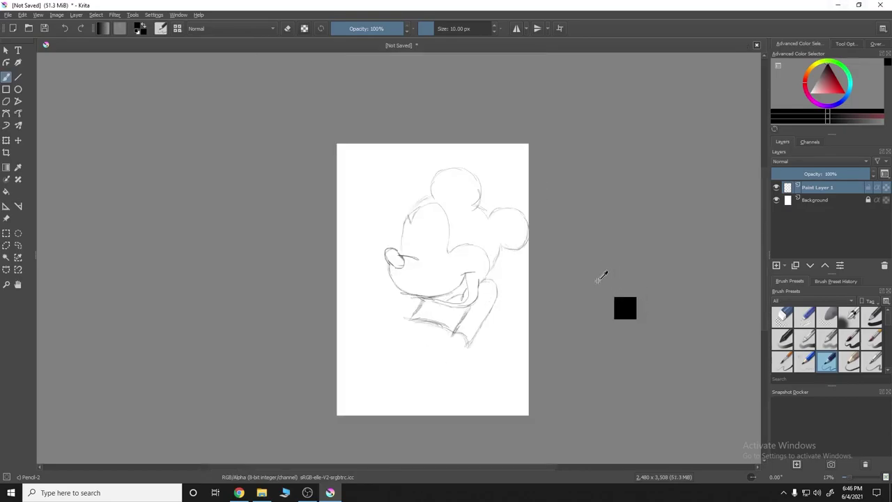
{"action": "mouse_move", "coordinate": [450, 335]}
{"action": "left_mouse_down"}
{"action": "mouse_move", "coordinate": [467, 353]}
{"action": "mouse_move", "coordinate": [446, 347]}
{"action": "mouse_move", "coordinate": [471, 364]}
{"action": "mouse_move", "coordinate": [451, 392]}
{"action": "mouse_move", "coordinate": [433, 394]}
{"action": "mouse_move", "coordinate": [410, 371]}
{"action": "left_mouse_up"}
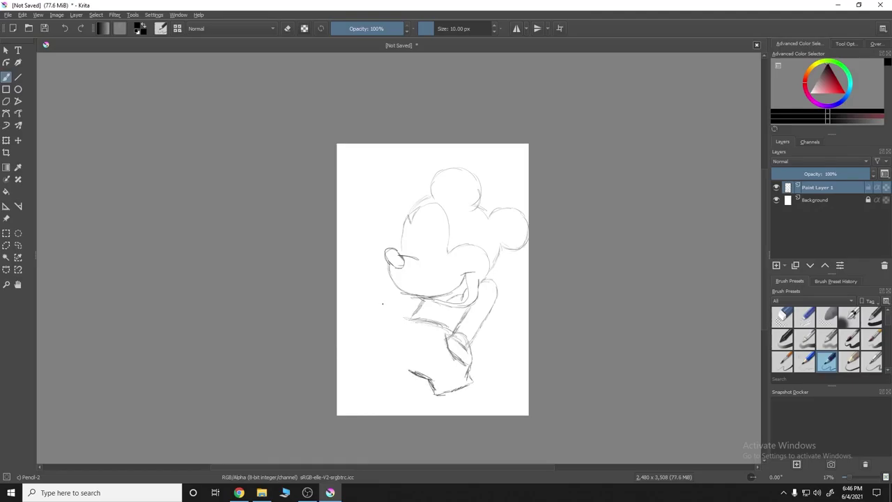
{"action": "mouse_move", "coordinate": [413, 318]}
{"action": "left_mouse_down"}
{"action": "mouse_move", "coordinate": [394, 330]}
{"action": "mouse_move", "coordinate": [380, 373]}
{"action": "mouse_move", "coordinate": [395, 388]}
{"action": "mouse_move", "coordinate": [435, 392]}
{"action": "left_mouse_up"}
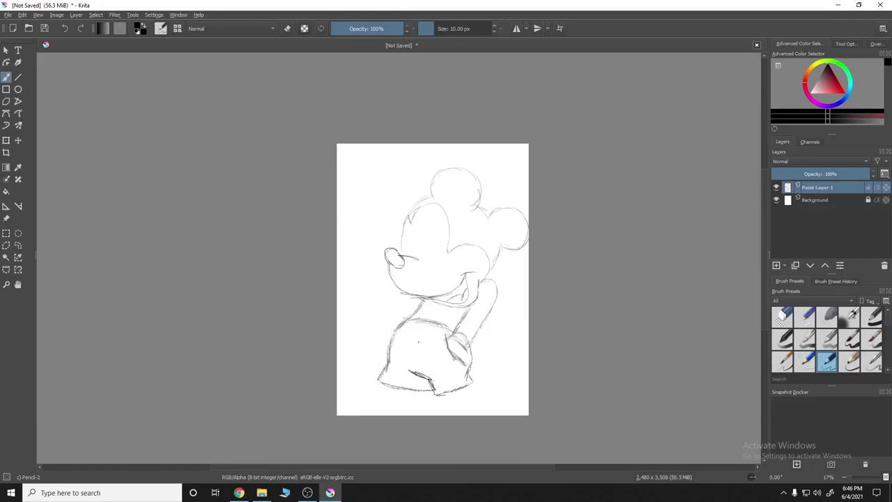
{"action": "mouse_move", "coordinate": [394, 388]}
{"action": "left_mouse_down"}
{"action": "mouse_move", "coordinate": [400, 410]}
{"action": "mouse_move", "coordinate": [421, 400]}
{"action": "mouse_move", "coordinate": [484, 413]}
{"action": "mouse_move", "coordinate": [518, 387]}
{"action": "mouse_move", "coordinate": [528, 389]}
{"action": "mouse_move", "coordinate": [528, 401]}
{"action": "left_mouse_up"}
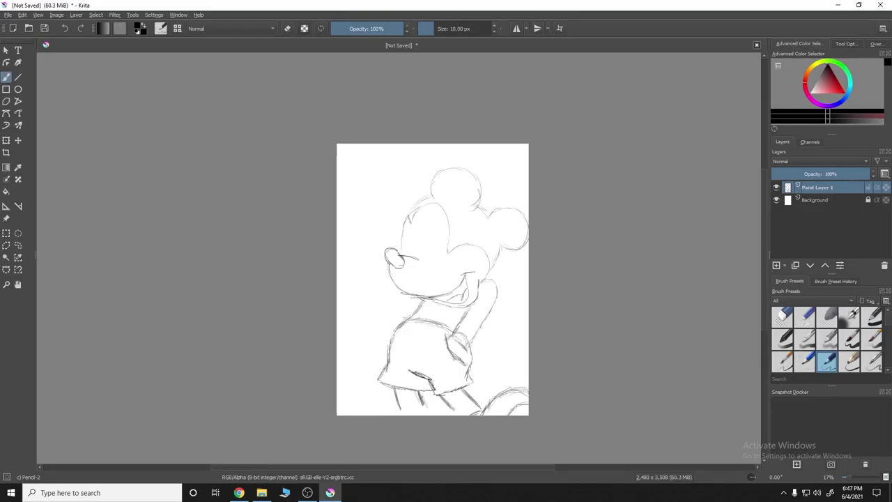
{"action": "mouse_move", "coordinate": [421, 398]}
{"action": "left_mouse_down"}
{"action": "mouse_move", "coordinate": [426, 413]}
{"action": "mouse_move", "coordinate": [415, 414]}
{"action": "mouse_move", "coordinate": [429, 409]}
{"action": "left_mouse_up"}
{"action": "mouse_move", "coordinate": [421, 401]}
{"action": "left_mouse_down"}
{"action": "mouse_move", "coordinate": [432, 408]}
{"action": "mouse_move", "coordinate": [380, 414]}
{"action": "left_mouse_up"}
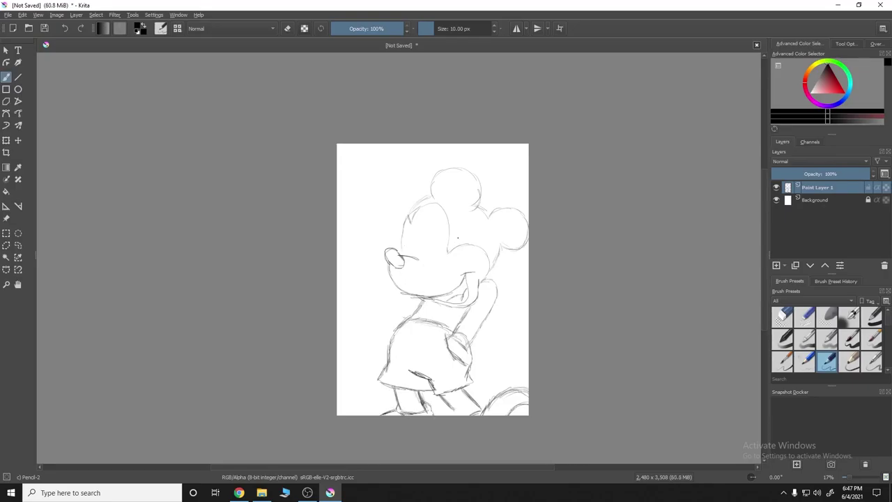
Step: Letter 'Nike' across the shorts
{"action": "mouse_move", "coordinate": [397, 344]}
{"action": "left_mouse_down"}
{"action": "mouse_move", "coordinate": [402, 330]}
{"action": "mouse_move", "coordinate": [408, 349]}
{"action": "mouse_move", "coordinate": [398, 348]}
{"action": "mouse_move", "coordinate": [423, 339]}
{"action": "mouse_move", "coordinate": [433, 354]}
{"action": "mouse_move", "coordinate": [431, 344]}
{"action": "left_mouse_up"}
{"action": "left_click_drag", "start_coordinate": [434, 336], "coordinate": [435, 354]}
{"action": "left_click_drag", "start_coordinate": [432, 354], "coordinate": [467, 362]}
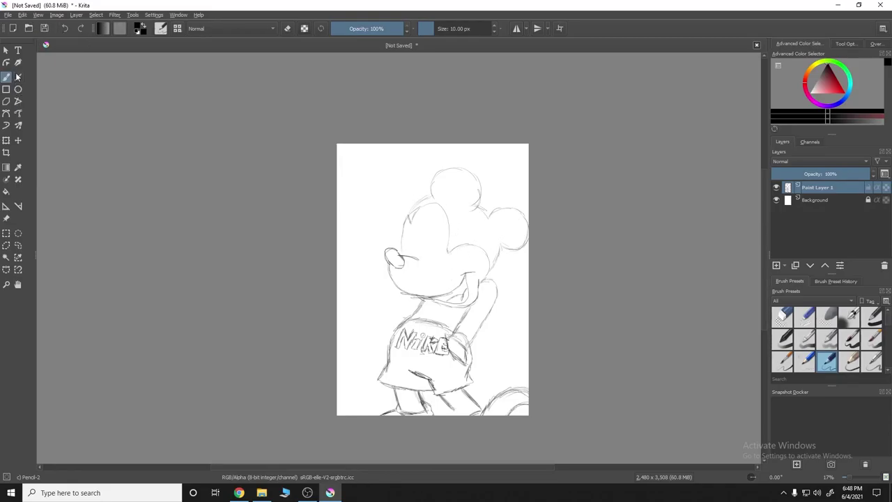
{"action": "scroll", "coordinate": [432, 279], "scroll_direction": "down", "scroll_amount": 2}
{"action": "key", "text": "/"}
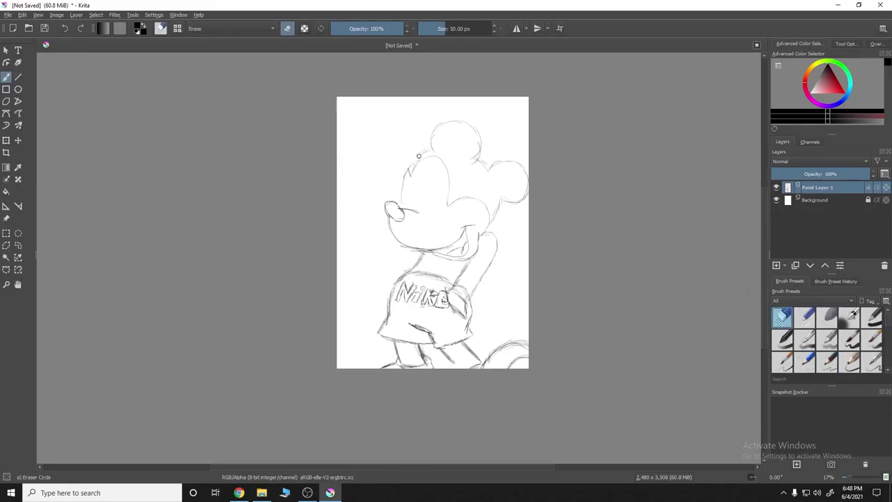
Step: Erase the rough ears and redraw them with the Pencil-1 Hard brush
{"action": "left_click_drag", "start_coordinate": [446, 28], "coordinate": [462, 28]}
{"action": "left_click_drag", "start_coordinate": [439, 129], "coordinate": [478, 139]}
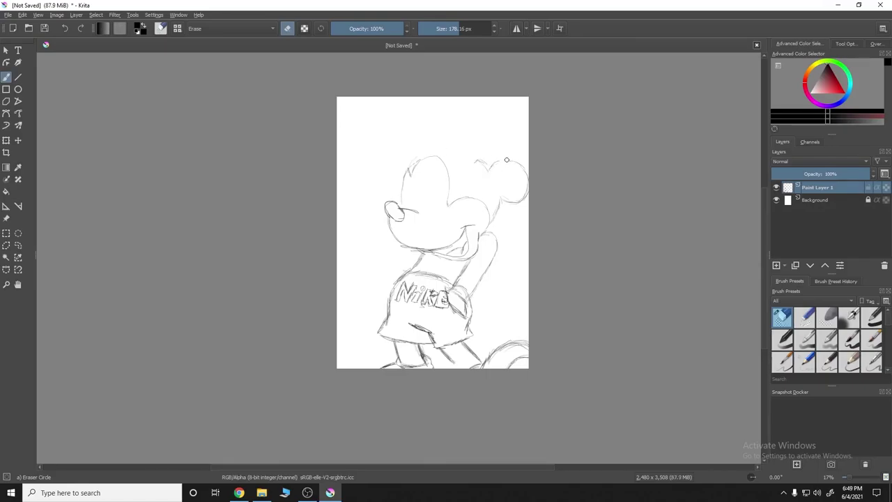
{"action": "mouse_move", "coordinate": [488, 158]}
{"action": "left_mouse_down"}
{"action": "mouse_move", "coordinate": [517, 174]}
{"action": "mouse_move", "coordinate": [489, 166]}
{"action": "left_mouse_up"}
{"action": "left_click", "coordinate": [805, 361]}
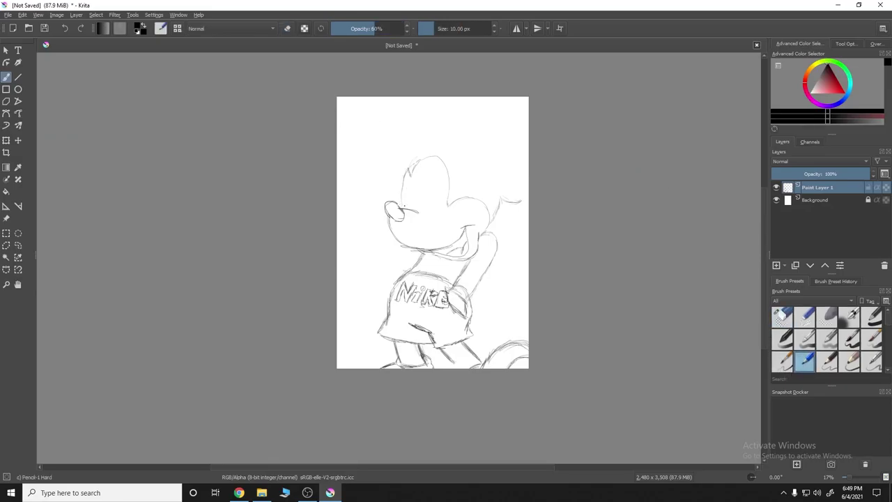
{"action": "mouse_move", "coordinate": [402, 174]}
{"action": "left_mouse_down"}
{"action": "mouse_move", "coordinate": [406, 200]}
{"action": "mouse_move", "coordinate": [427, 126]}
{"action": "mouse_move", "coordinate": [446, 108]}
{"action": "mouse_move", "coordinate": [486, 125]}
{"action": "mouse_move", "coordinate": [476, 110]}
{"action": "left_mouse_up"}
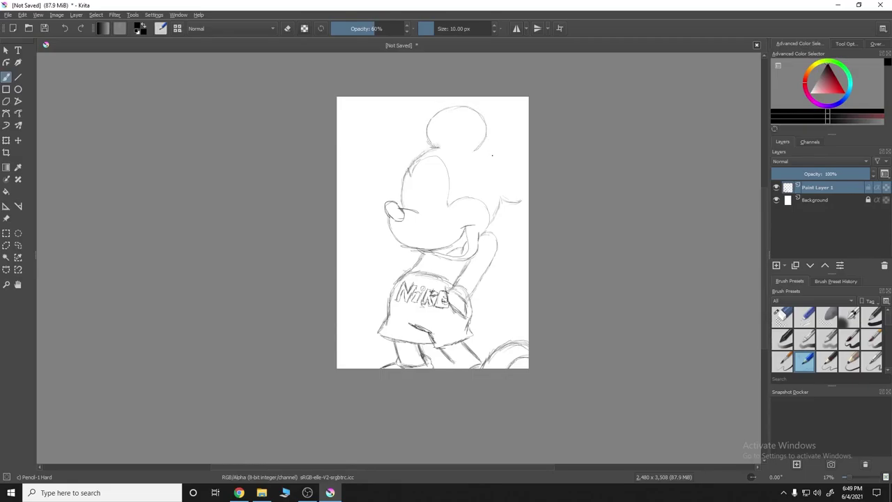
{"action": "mouse_move", "coordinate": [475, 152]}
{"action": "left_mouse_down"}
{"action": "mouse_move", "coordinate": [490, 161]}
{"action": "mouse_move", "coordinate": [527, 145]}
{"action": "left_mouse_up"}
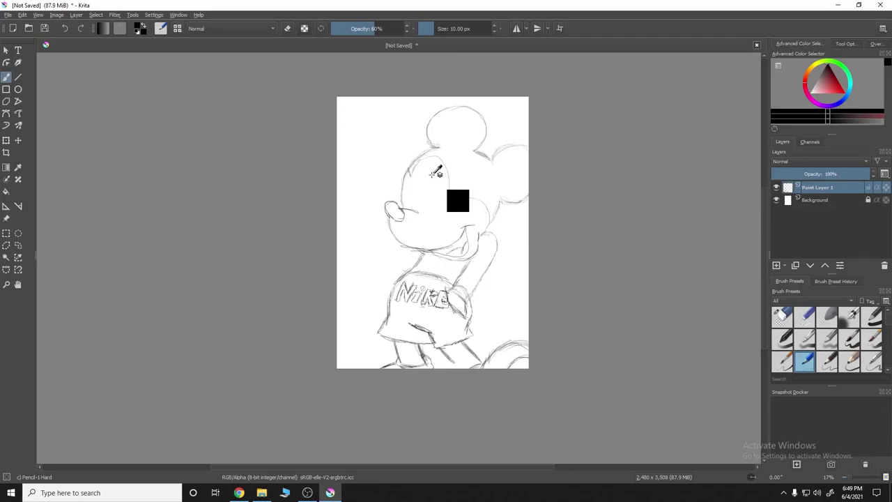
Step: Draw a light, tall oval eye on the face, redoing the heavy first attempt
{"action": "scroll", "coordinate": [449, 192], "scroll_direction": "up", "scroll_amount": 1}
{"action": "mouse_move", "coordinate": [409, 207]}
{"action": "left_mouse_down"}
{"action": "mouse_move", "coordinate": [406, 189]}
{"action": "mouse_move", "coordinate": [420, 209]}
{"action": "left_mouse_up"}
{"action": "mouse_move", "coordinate": [407, 180]}
{"action": "left_mouse_down"}
{"action": "mouse_move", "coordinate": [423, 213]}
{"action": "mouse_move", "coordinate": [414, 221]}
{"action": "left_mouse_up"}
{"action": "key", "text": "ctrl+z"}
{"action": "key", "text": "ctrl+z"}
{"action": "key", "text": "ctrl+z"}
{"action": "left_click_drag", "start_coordinate": [414, 176], "coordinate": [391, 217]}
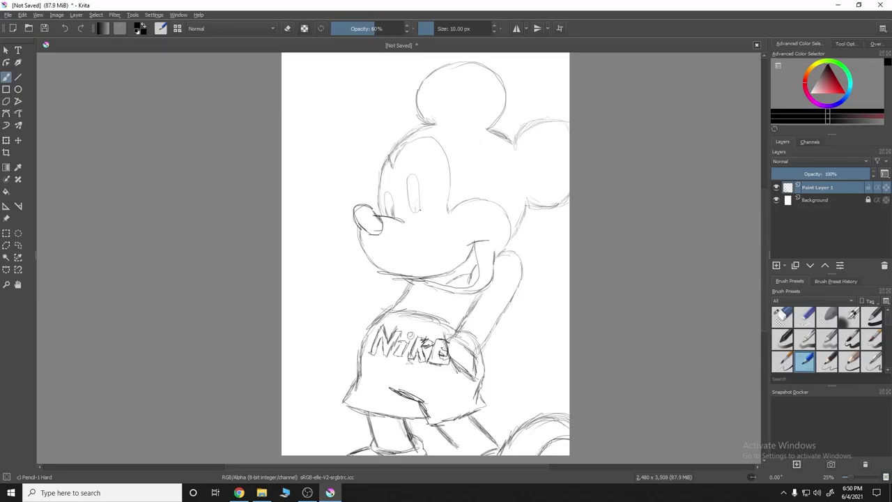
Step: Add a pupil to the eye and draw the torso's left side
{"action": "left_click_drag", "start_coordinate": [419, 209], "coordinate": [418, 206]}
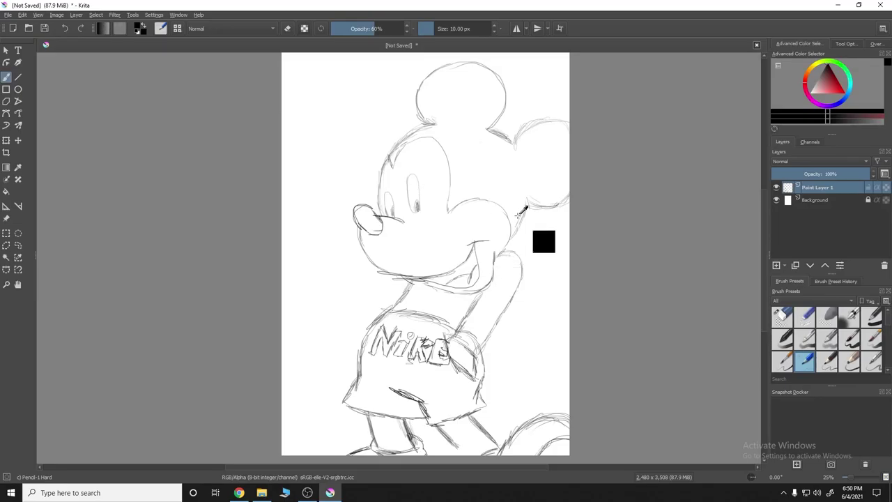
{"action": "key", "text": "5"}
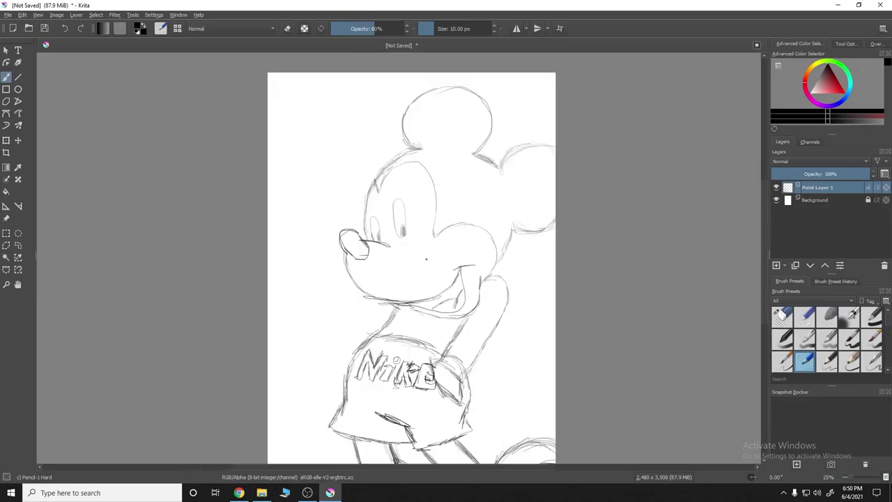
{"action": "scroll", "coordinate": [426, 381], "scroll_direction": "down", "scroll_amount": 1}
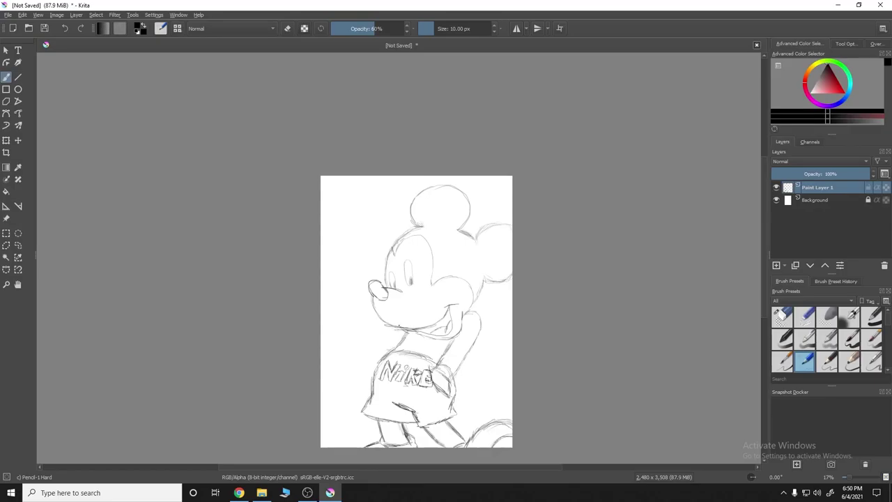
{"action": "left_click_drag", "start_coordinate": [398, 326], "coordinate": [376, 340]}
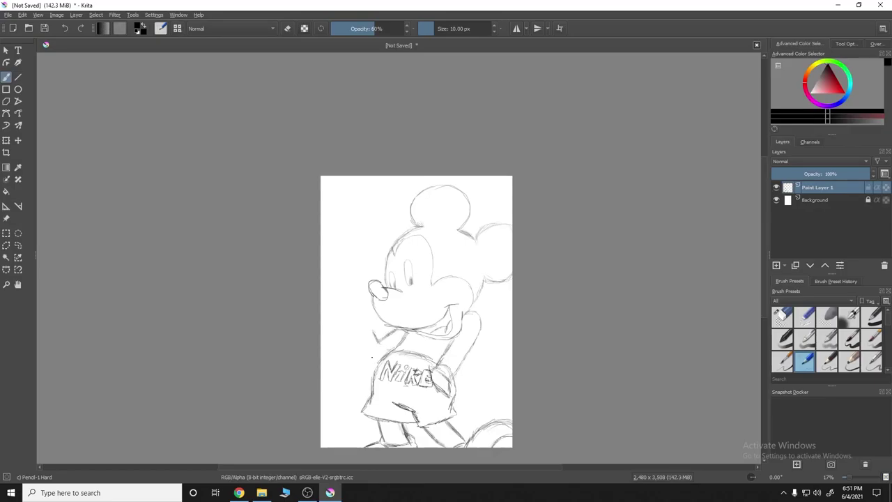
{"action": "key", "text": "ctrl+z"}
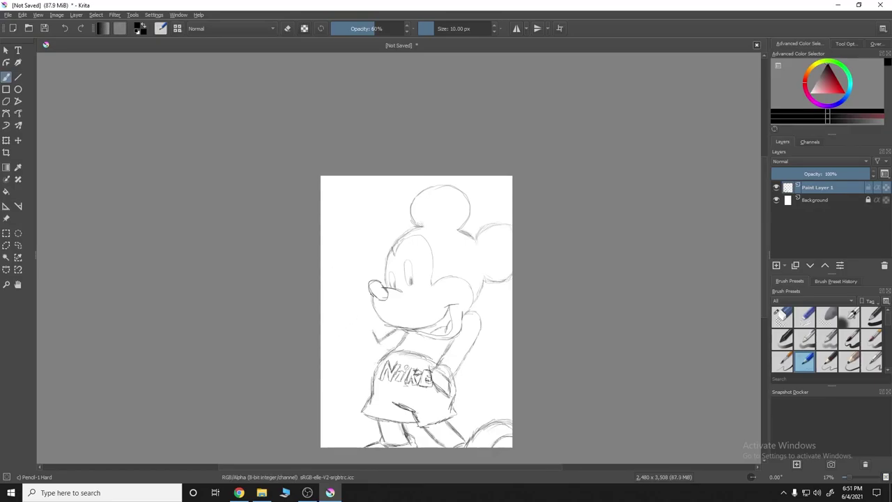
{"action": "mouse_move", "coordinate": [364, 363]}
{"action": "left_mouse_down"}
{"action": "mouse_move", "coordinate": [356, 330]}
{"action": "mouse_move", "coordinate": [378, 328]}
{"action": "left_mouse_up"}
Step: Sketch the raised hand beside Mickey's nose and review the whole drawing
{"action": "mouse_move", "coordinate": [345, 307]}
{"action": "left_mouse_down"}
{"action": "mouse_move", "coordinate": [367, 308]}
{"action": "mouse_move", "coordinate": [361, 296]}
{"action": "mouse_move", "coordinate": [347, 312]}
{"action": "mouse_move", "coordinate": [342, 294]}
{"action": "left_mouse_up"}
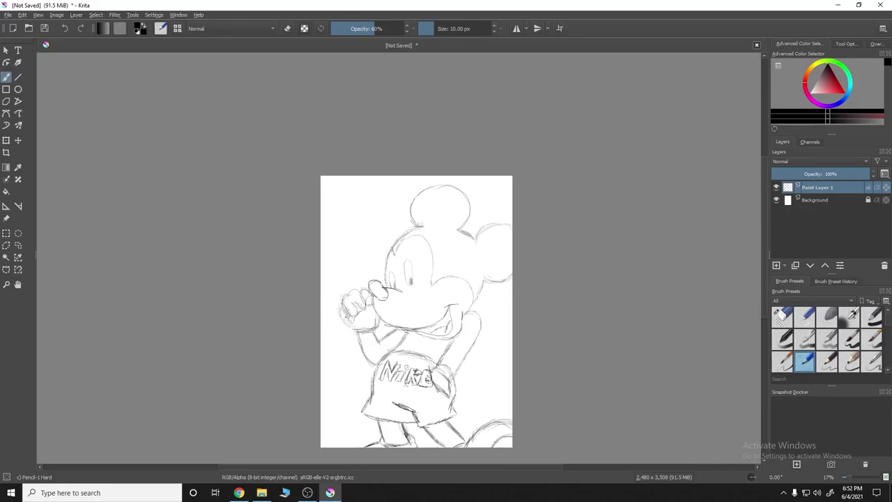
{"action": "scroll", "coordinate": [487, 225], "scroll_direction": "down", "scroll_amount": 1}
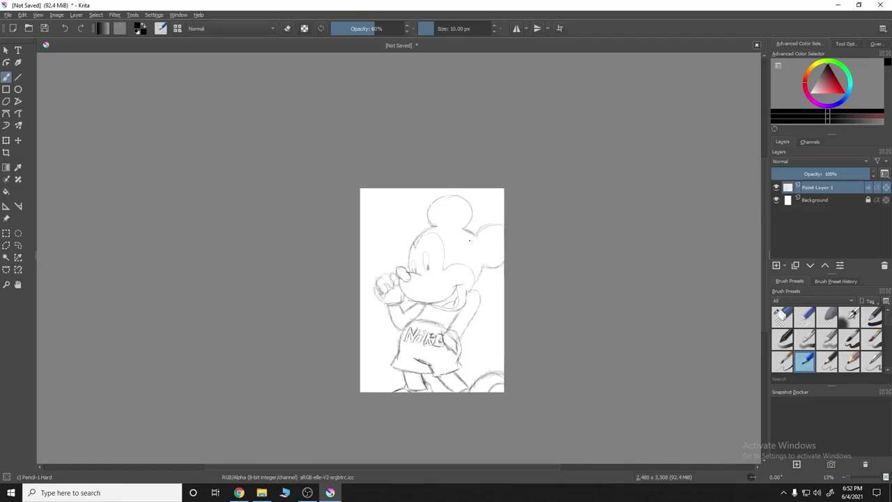
{"action": "scroll", "coordinate": [432, 258], "scroll_direction": "up", "scroll_amount": 1}
{"action": "scroll", "coordinate": [431, 258], "scroll_direction": "down", "scroll_amount": 1}
{"action": "scroll", "coordinate": [431, 259], "scroll_direction": "up", "scroll_amount": 1}
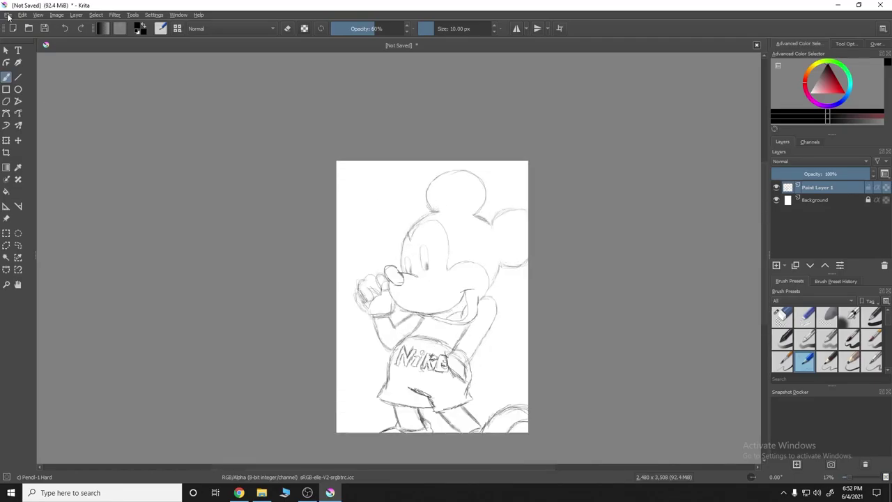
{"action": "key", "text": "ctrl+s"}
Step: Save the sketch as micky.jpg in JPEG format with default quality settings
{"action": "type", "text": "micky"}
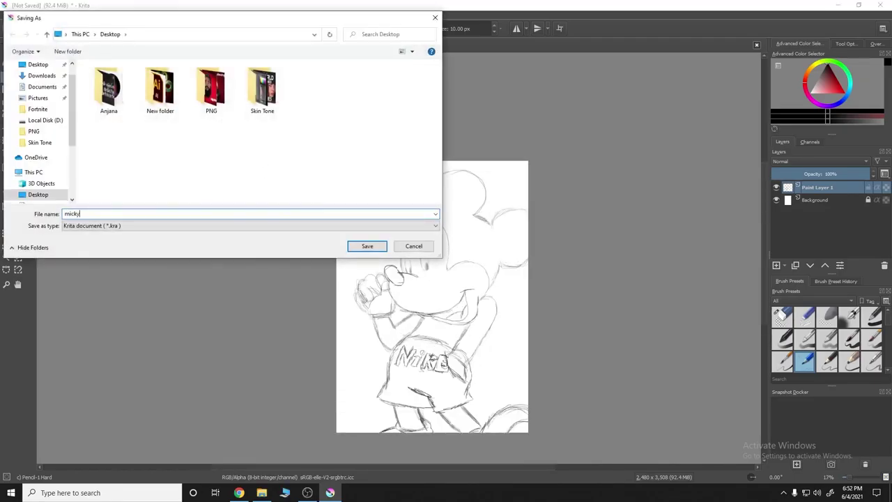
{"action": "left_click", "coordinate": [216, 225]}
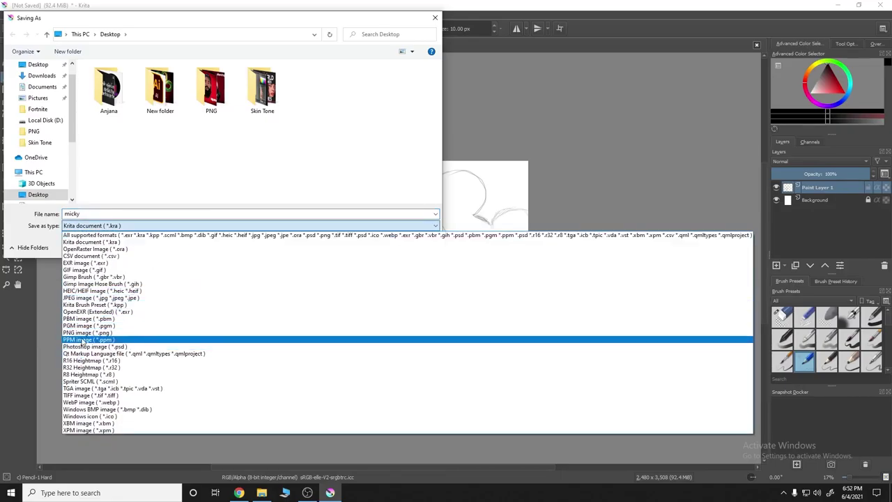
{"action": "left_click", "coordinate": [90, 297]}
{"action": "key", "text": "Return"}
{"action": "left_click", "coordinate": [470, 251]}
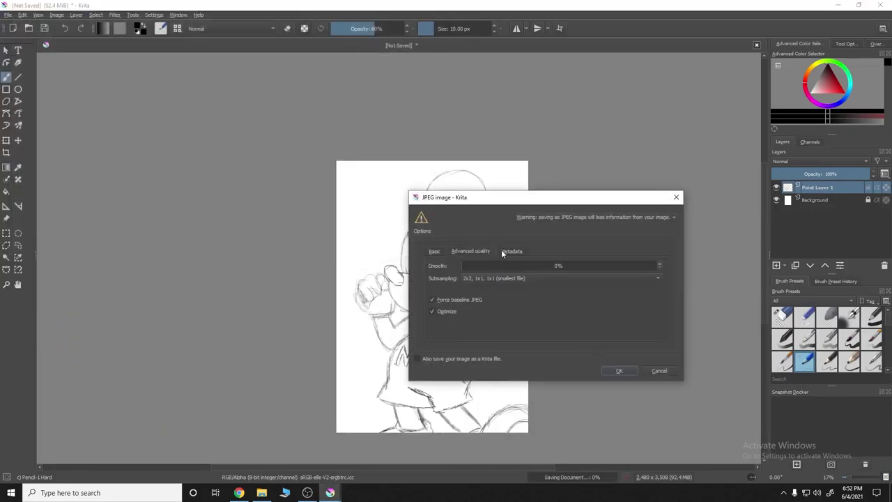
{"action": "left_click", "coordinate": [434, 251]}
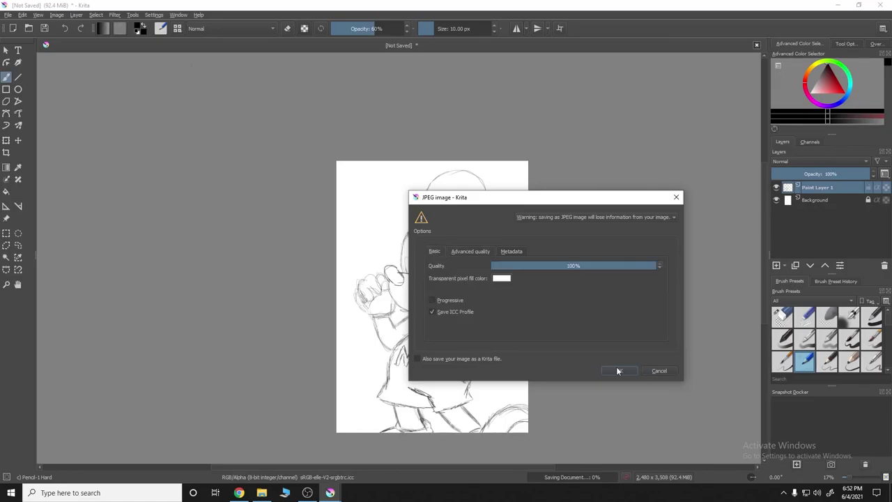
{"action": "left_click", "coordinate": [619, 370]}
{"action": "left_click", "coordinate": [838, 5]}
Step: Check micky.jpg in the image viewer, refresh the desktop and launch Illustrator
{"action": "double_click", "coordinate": [87, 439]}
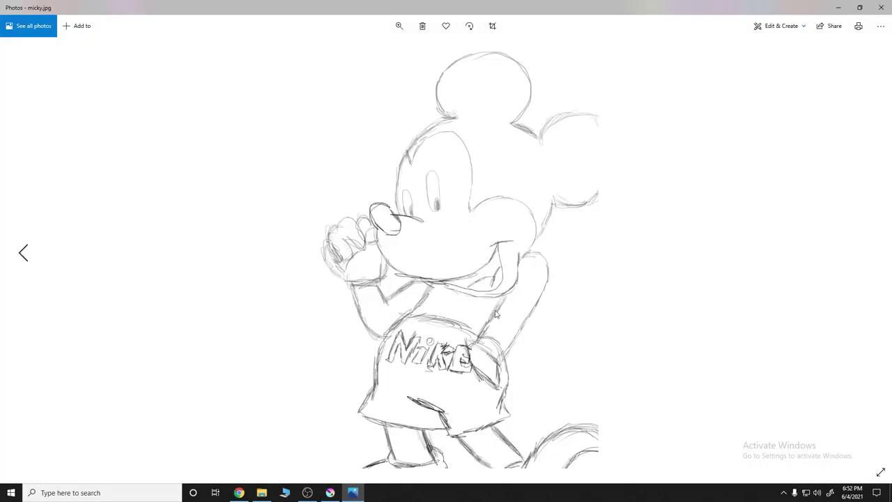
{"action": "left_click", "coordinate": [882, 5]}
{"action": "right_click", "coordinate": [537, 221]}
{"action": "left_click", "coordinate": [549, 220]}
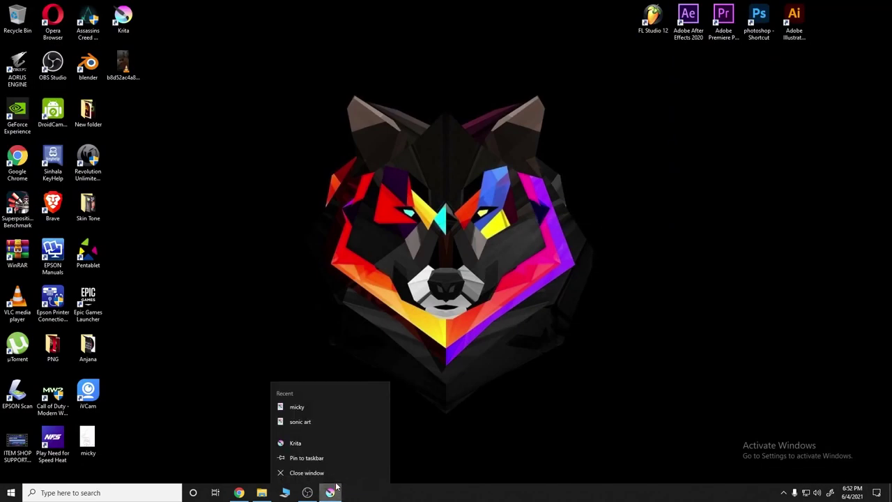
{"action": "double_click", "coordinate": [794, 21]}
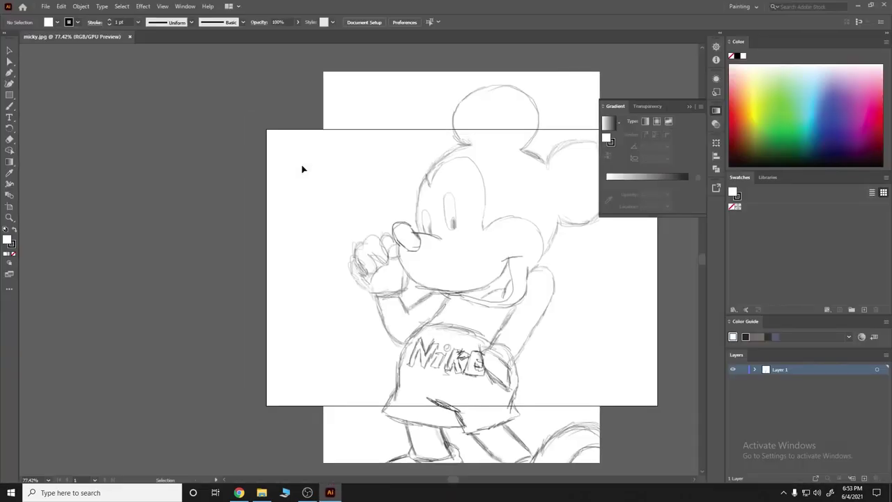
Step: Create a new blank Illustrator document and drag micky.jpg onto its artboard
{"action": "left_click", "coordinate": [130, 37]}
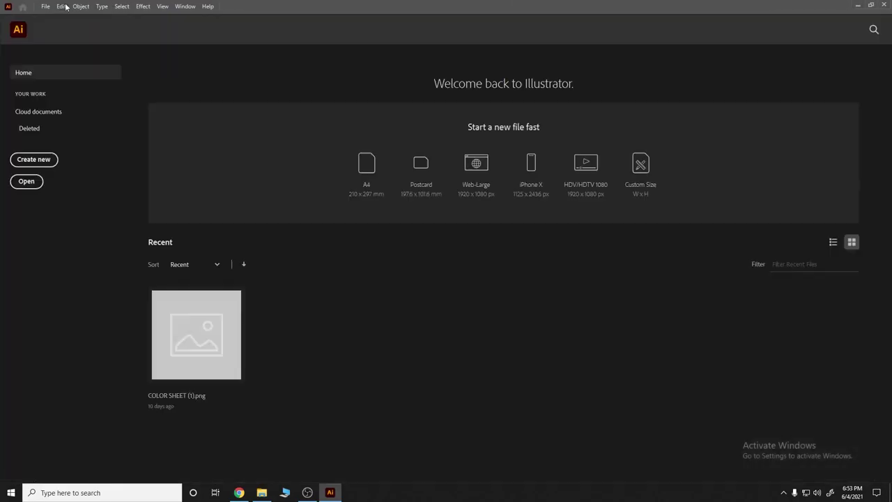
{"action": "left_click", "coordinate": [45, 6]}
{"action": "left_click", "coordinate": [59, 17]}
{"action": "left_click", "coordinate": [857, 5]}
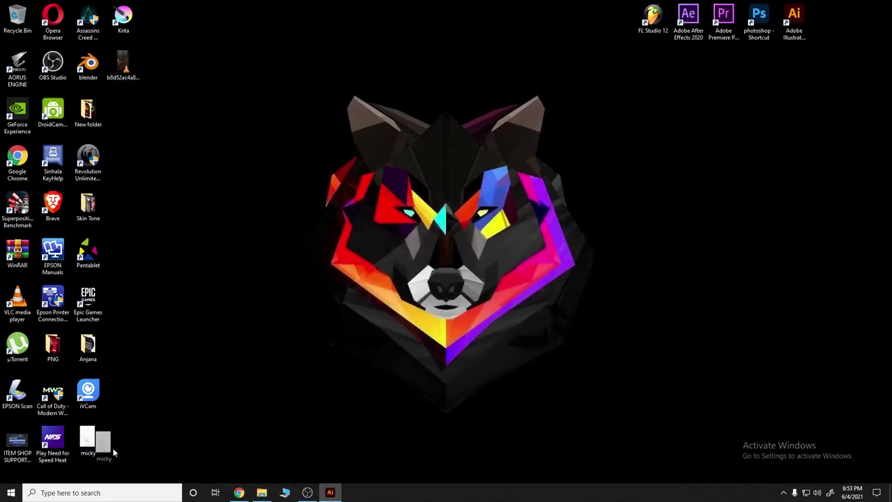
{"action": "left_click_drag", "start_coordinate": [105, 442], "coordinate": [358, 285]}
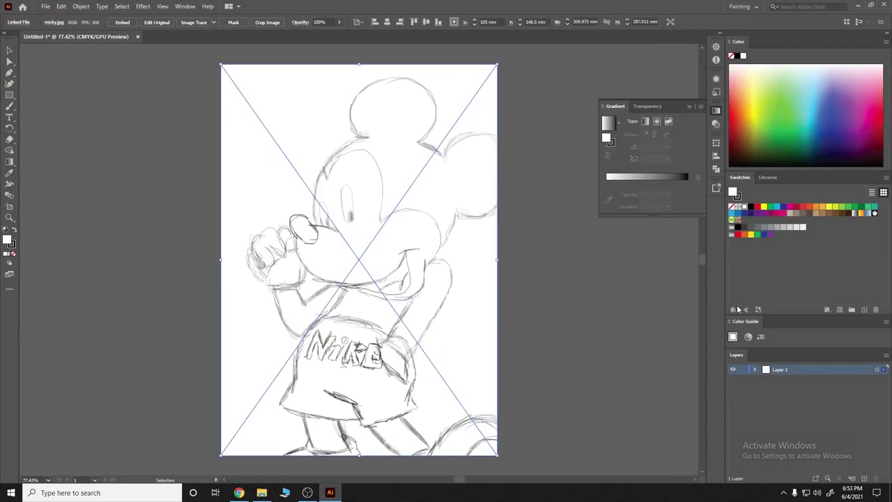
Step: Lock Layer 1, add Layer 2, and set up a pressure-sized Calligraphic paintbrush with no fill
{"action": "left_click", "coordinate": [743, 370]}
{"action": "left_click", "coordinate": [864, 479]}
{"action": "left_click", "coordinate": [10, 106]}
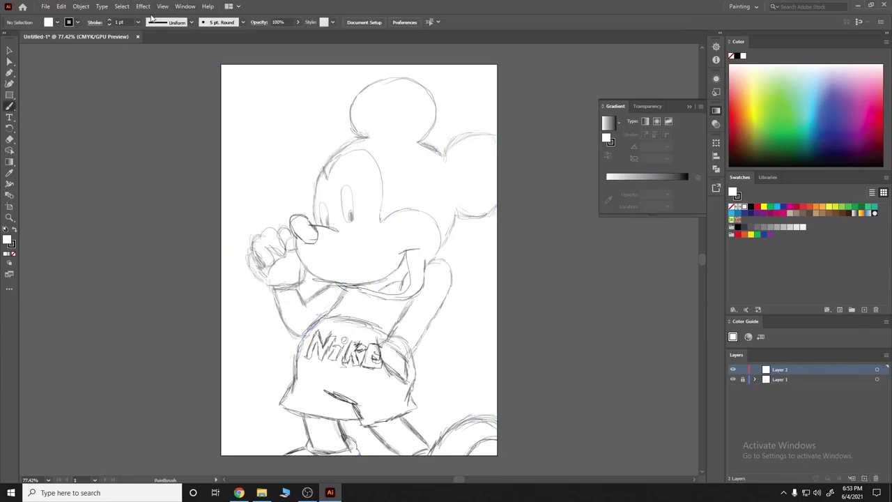
{"action": "left_click", "coordinate": [219, 22]}
{"action": "left_click", "coordinate": [223, 97]}
{"action": "left_click", "coordinate": [422, 311]}
{"action": "double_click", "coordinate": [428, 301]}
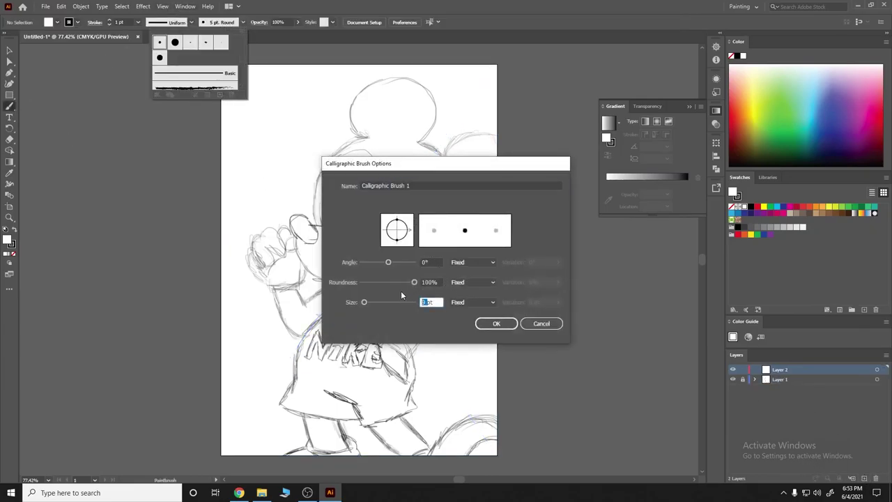
{"action": "left_click", "coordinate": [474, 302]}
{"action": "left_click", "coordinate": [470, 328]}
{"action": "left_click", "coordinate": [496, 323]}
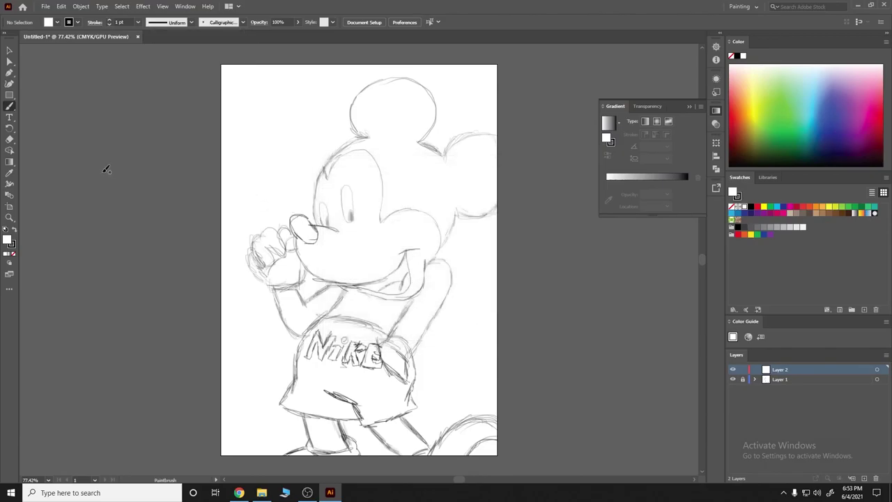
{"action": "left_click", "coordinate": [12, 255]}
Step: Ink the head outline over the top to the cheek, redoing two failed strokes
{"action": "left_click_drag", "start_coordinate": [318, 221], "coordinate": [384, 180]}
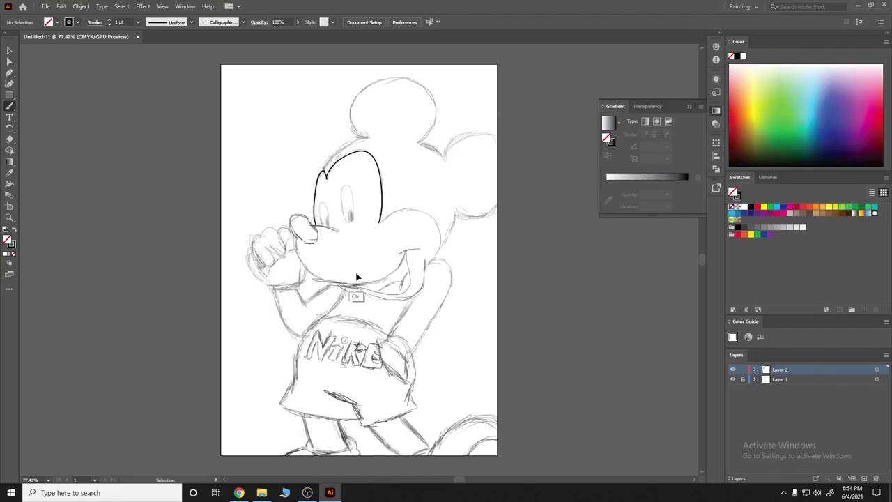
{"action": "key", "text": "ctrl+z"}
{"action": "key", "text": "ctrl+z"}
{"action": "left_click_drag", "start_coordinate": [329, 175], "coordinate": [385, 223]}
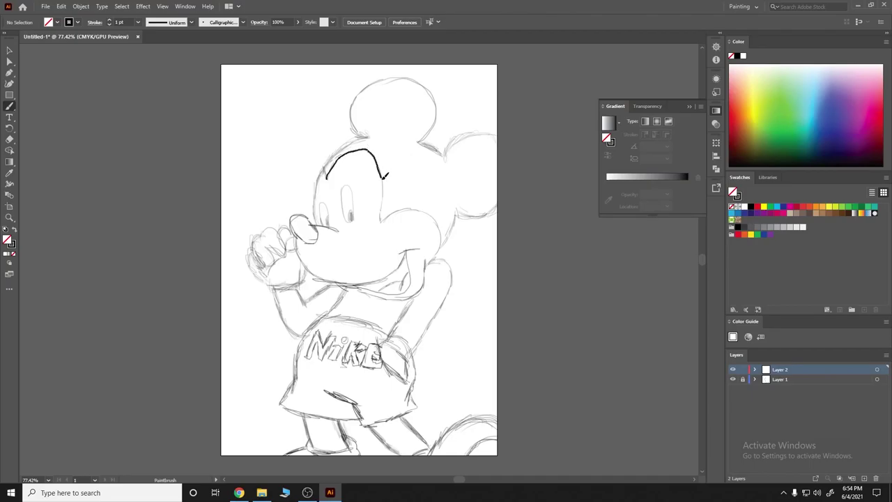
{"action": "key", "text": "ctrl+z"}
{"action": "double_click", "coordinate": [10, 106]}
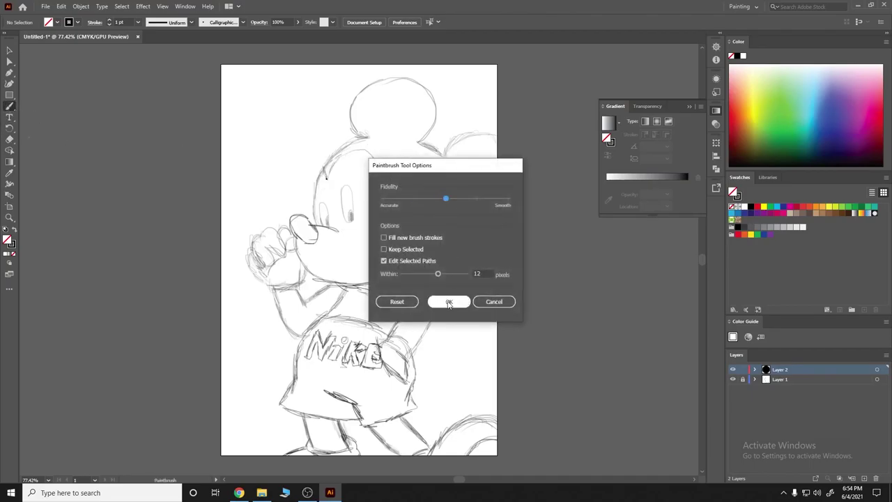
{"action": "key", "text": "Return"}
{"action": "mouse_move", "coordinate": [328, 176]}
{"action": "left_mouse_down"}
{"action": "mouse_move", "coordinate": [381, 223]}
{"action": "mouse_move", "coordinate": [422, 205]}
{"action": "mouse_move", "coordinate": [434, 265]}
{"action": "mouse_move", "coordinate": [367, 285]}
{"action": "left_mouse_up"}
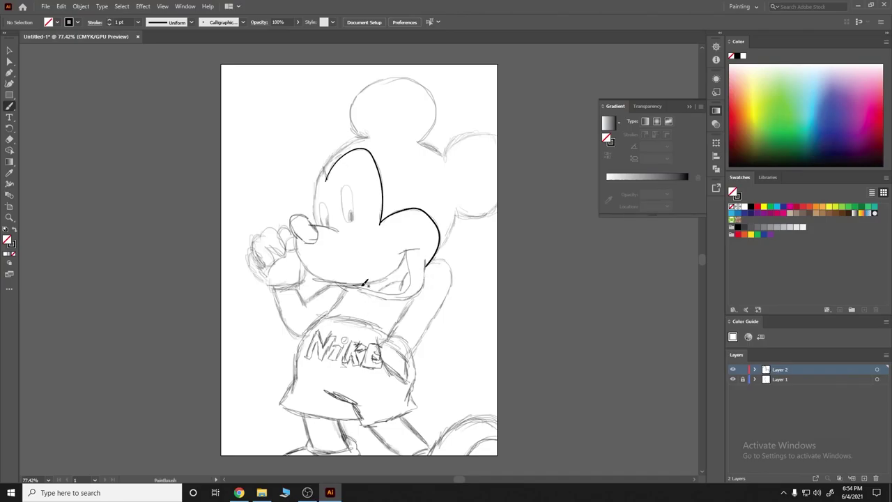
Step: Ink the mouth and chin curve, left cheek, smile, right cheek and top-left head outline
{"action": "mouse_move", "coordinate": [410, 250]}
{"action": "left_mouse_down"}
{"action": "mouse_move", "coordinate": [398, 266]}
{"action": "mouse_move", "coordinate": [352, 283]}
{"action": "mouse_move", "coordinate": [315, 276]}
{"action": "mouse_move", "coordinate": [296, 243]}
{"action": "mouse_move", "coordinate": [310, 241]}
{"action": "mouse_move", "coordinate": [293, 220]}
{"action": "mouse_move", "coordinate": [320, 225]}
{"action": "mouse_move", "coordinate": [291, 218]}
{"action": "left_mouse_up"}
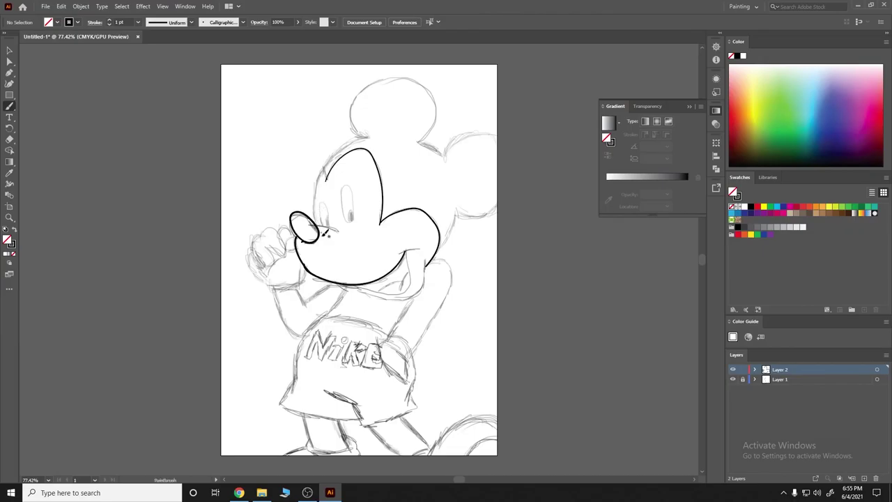
{"action": "left_click_drag", "start_coordinate": [319, 224], "coordinate": [324, 171]}
{"action": "mouse_move", "coordinate": [401, 255]}
{"action": "left_mouse_down"}
{"action": "mouse_move", "coordinate": [420, 248]}
{"action": "mouse_move", "coordinate": [399, 293]}
{"action": "mouse_move", "coordinate": [355, 275]}
{"action": "left_mouse_up"}
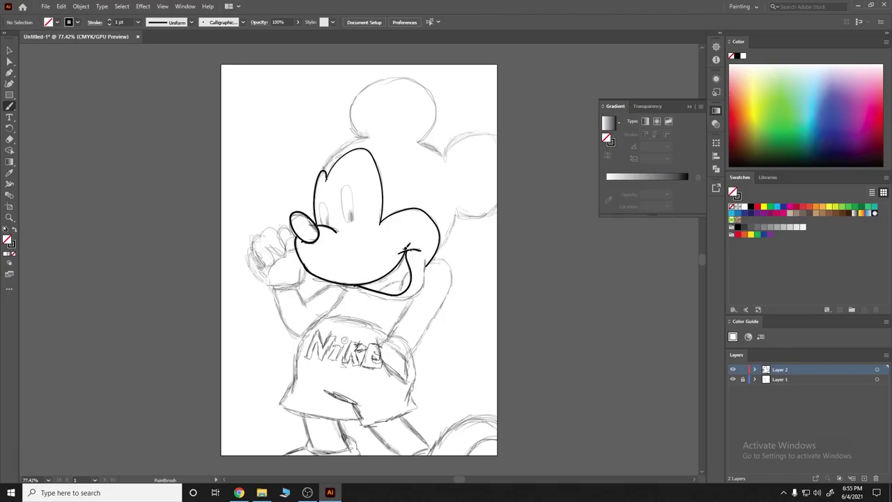
{"action": "mouse_move", "coordinate": [427, 256]}
{"action": "left_mouse_down"}
{"action": "mouse_move", "coordinate": [425, 281]}
{"action": "mouse_move", "coordinate": [348, 280]}
{"action": "mouse_move", "coordinate": [404, 286]}
{"action": "mouse_move", "coordinate": [418, 264]}
{"action": "left_mouse_up"}
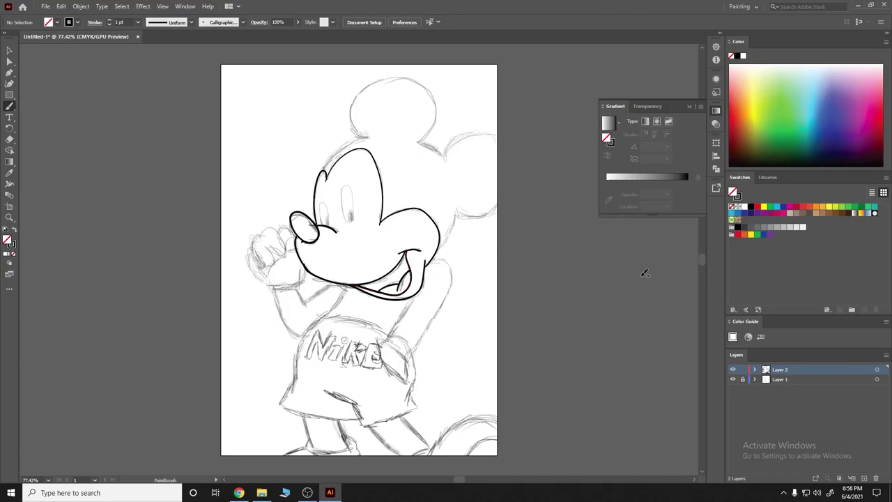
{"action": "left_click_drag", "start_coordinate": [329, 215], "coordinate": [331, 219]}
{"action": "left_click_drag", "start_coordinate": [324, 174], "coordinate": [363, 134]}
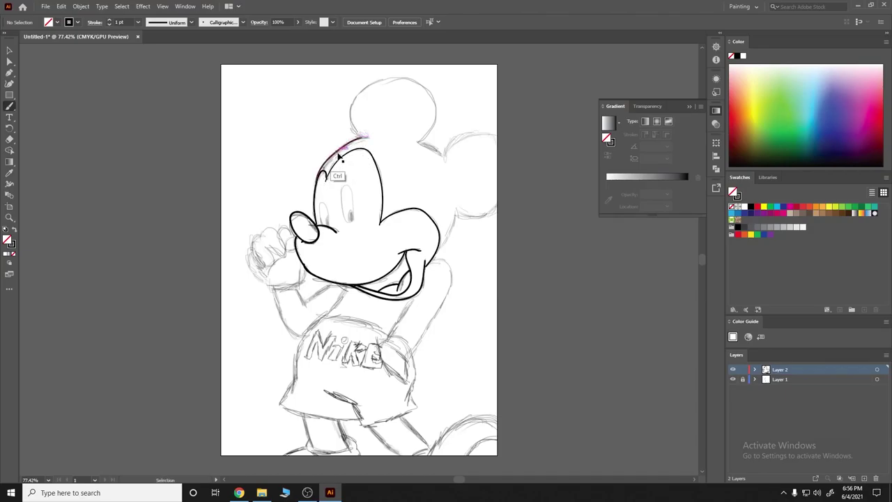
Step: Ink the ear outlines above the head and the right cheek line
{"action": "double_click", "coordinate": [9, 106]}
{"action": "left_click", "coordinate": [449, 301]}
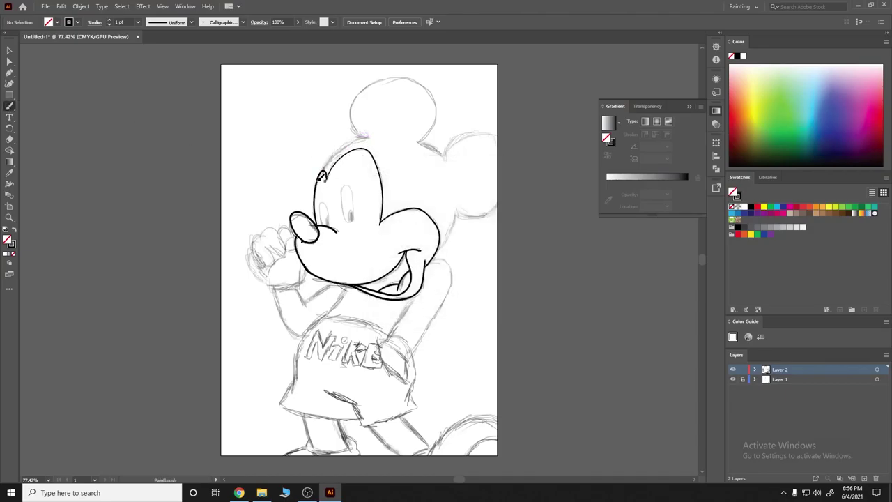
{"action": "mouse_move", "coordinate": [365, 135]}
{"action": "left_mouse_down"}
{"action": "mouse_move", "coordinate": [351, 111]}
{"action": "mouse_move", "coordinate": [390, 72]}
{"action": "mouse_move", "coordinate": [439, 92]}
{"action": "mouse_move", "coordinate": [423, 142]}
{"action": "mouse_move", "coordinate": [432, 149]}
{"action": "mouse_move", "coordinate": [443, 154]}
{"action": "mouse_move", "coordinate": [472, 131]}
{"action": "mouse_move", "coordinate": [499, 145]}
{"action": "left_mouse_up"}
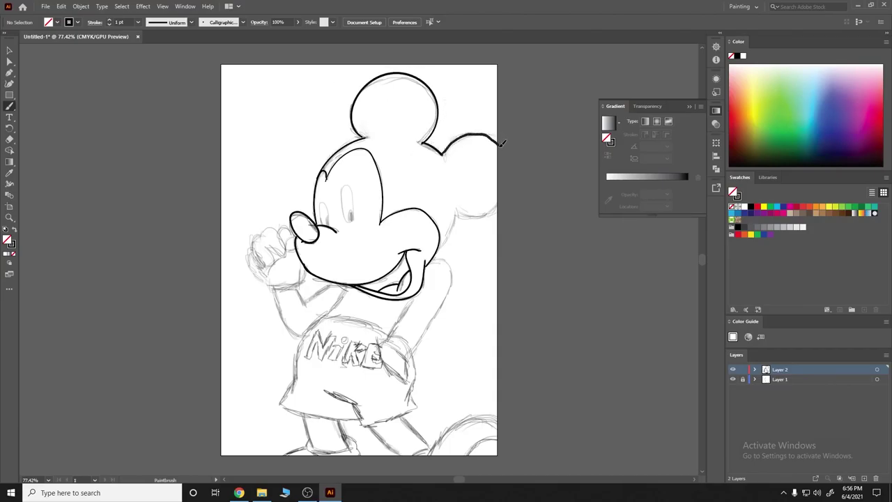
{"action": "mouse_move", "coordinate": [455, 209]}
{"action": "left_mouse_down"}
{"action": "mouse_move", "coordinate": [475, 213]}
{"action": "mouse_move", "coordinate": [500, 201]}
{"action": "left_mouse_up"}
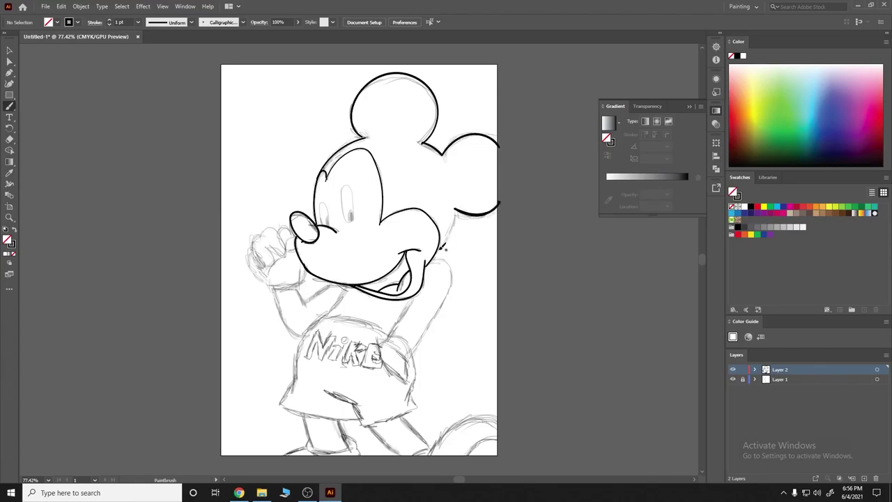
{"action": "left_click_drag", "start_coordinate": [445, 240], "coordinate": [456, 208]}
Step: Ink the raised arm, upper arm, body line, shorts hem and waistband
{"action": "left_click_drag", "start_coordinate": [392, 333], "coordinate": [411, 304]}
{"action": "mouse_move", "coordinate": [426, 269]}
{"action": "left_mouse_down"}
{"action": "mouse_move", "coordinate": [439, 258]}
{"action": "mouse_move", "coordinate": [451, 270]}
{"action": "mouse_move", "coordinate": [406, 381]}
{"action": "mouse_move", "coordinate": [408, 369]}
{"action": "left_mouse_up"}
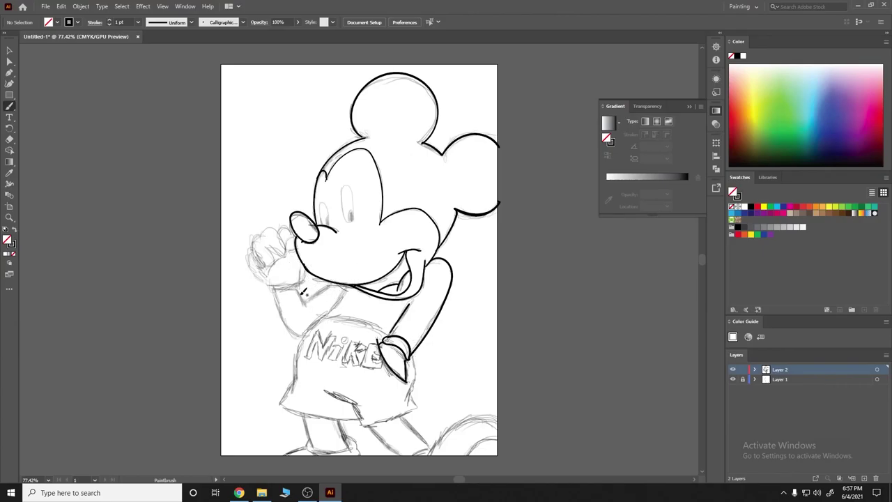
{"action": "left_click_drag", "start_coordinate": [336, 281], "coordinate": [304, 302]}
{"action": "mouse_move", "coordinate": [348, 284]}
{"action": "left_mouse_down"}
{"action": "mouse_move", "coordinate": [306, 328]}
{"action": "mouse_move", "coordinate": [296, 382]}
{"action": "mouse_move", "coordinate": [359, 420]}
{"action": "left_mouse_up"}
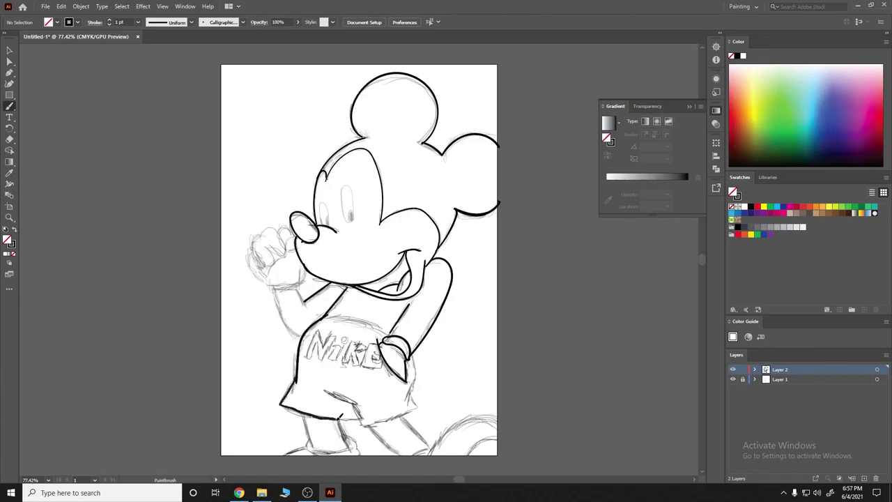
{"action": "left_click_drag", "start_coordinate": [325, 391], "coordinate": [357, 407]}
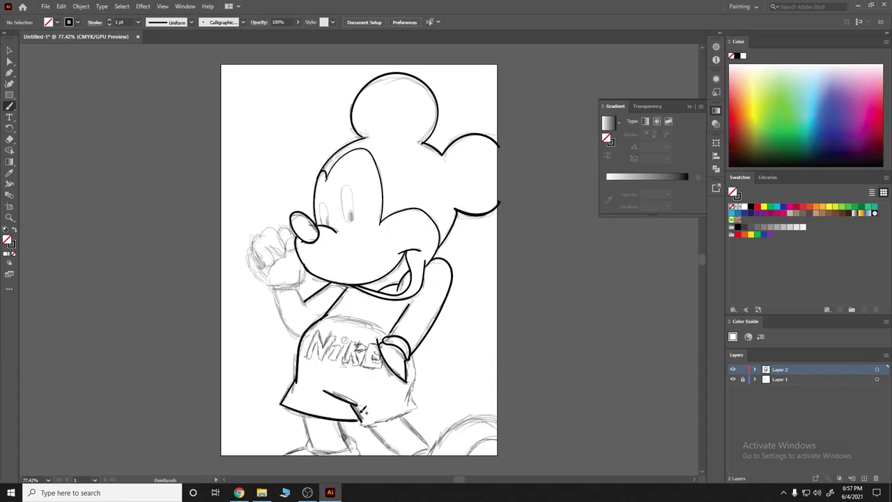
{"action": "mouse_move", "coordinate": [357, 405]}
{"action": "left_mouse_down"}
{"action": "mouse_move", "coordinate": [421, 394]}
{"action": "mouse_move", "coordinate": [417, 404]}
{"action": "left_mouse_up"}
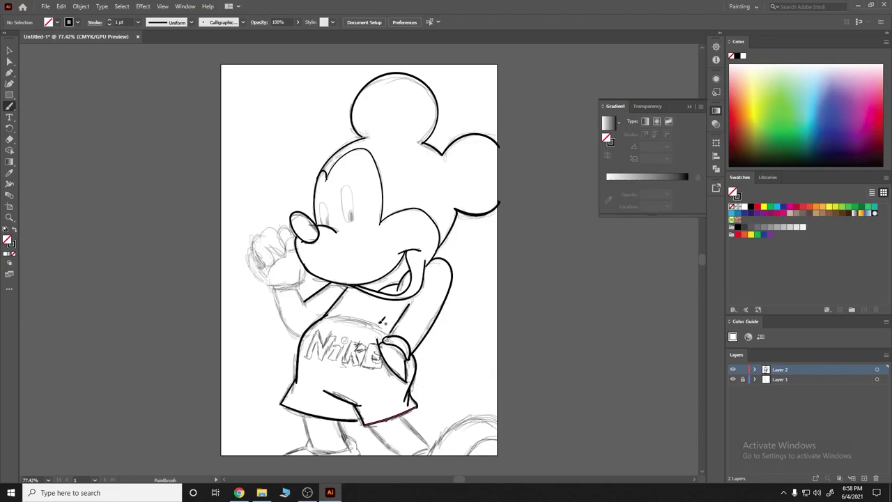
{"action": "mouse_move", "coordinate": [322, 320]}
{"action": "left_mouse_down"}
{"action": "mouse_move", "coordinate": [376, 318]}
{"action": "mouse_move", "coordinate": [396, 336]}
{"action": "left_mouse_up"}
Step: Ink the legs and both shoes, then hide the sketch layer to check the lines
{"action": "left_click", "coordinate": [733, 379]}
{"action": "left_click", "coordinate": [732, 379]}
{"action": "left_click_drag", "start_coordinate": [304, 416], "coordinate": [342, 433]}
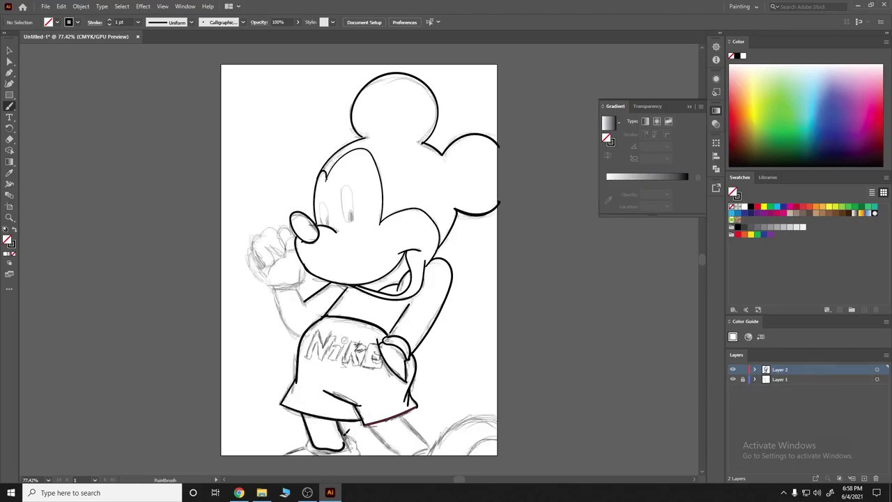
{"action": "left_click_drag", "start_coordinate": [344, 432], "coordinate": [363, 453]}
{"action": "left_click_drag", "start_coordinate": [313, 434], "coordinate": [296, 449]}
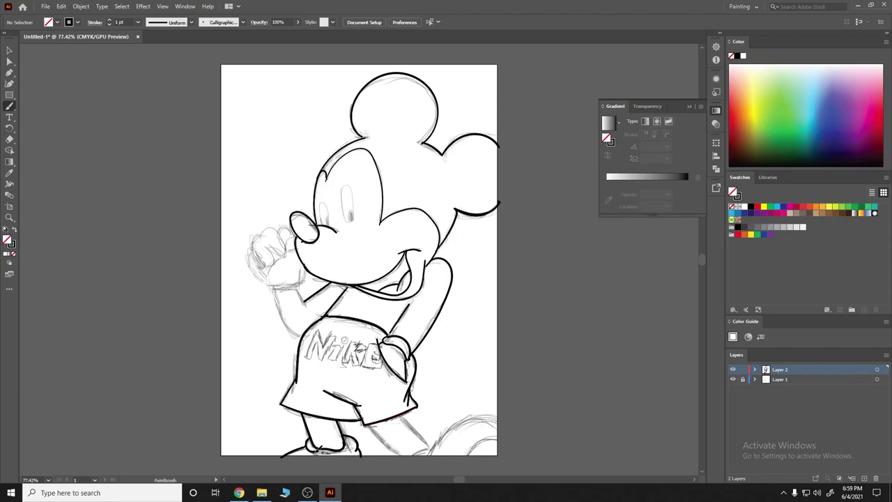
{"action": "left_click_drag", "start_coordinate": [416, 404], "coordinate": [416, 405]}
{"action": "left_click", "coordinate": [733, 378]}
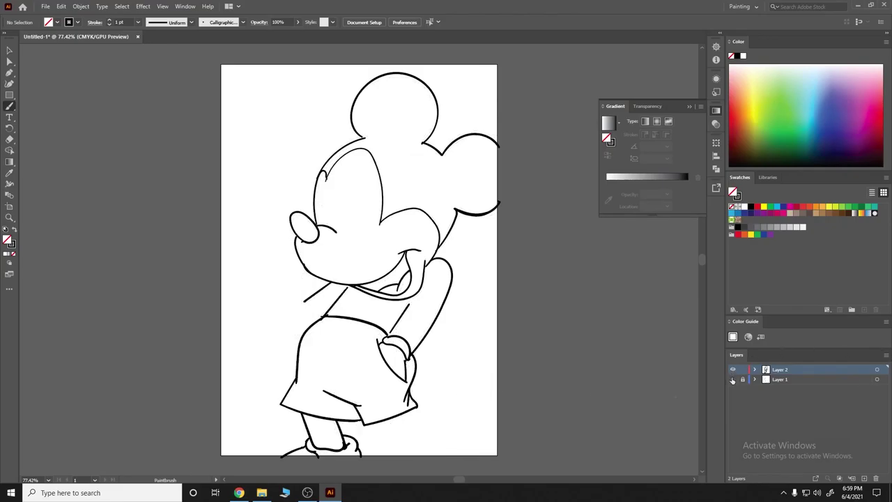
Step: Show the sketch layer and ink the leg below the shorts and a bottom-right curve
{"action": "left_click", "coordinate": [732, 379]}
{"action": "left_click_drag", "start_coordinate": [361, 417], "coordinate": [400, 454]}
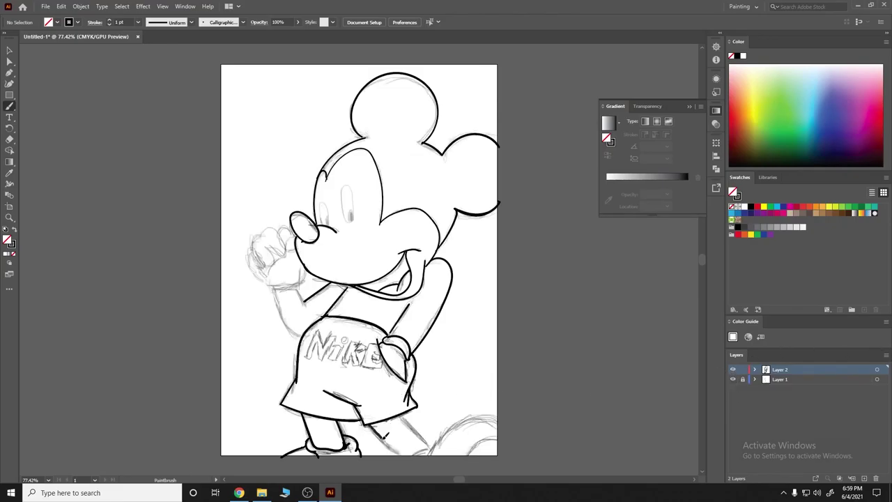
{"action": "mouse_move", "coordinate": [409, 415]}
{"action": "left_mouse_down"}
{"action": "mouse_move", "coordinate": [435, 446]}
{"action": "mouse_move", "coordinate": [452, 427]}
{"action": "mouse_move", "coordinate": [498, 417]}
{"action": "left_mouse_up"}
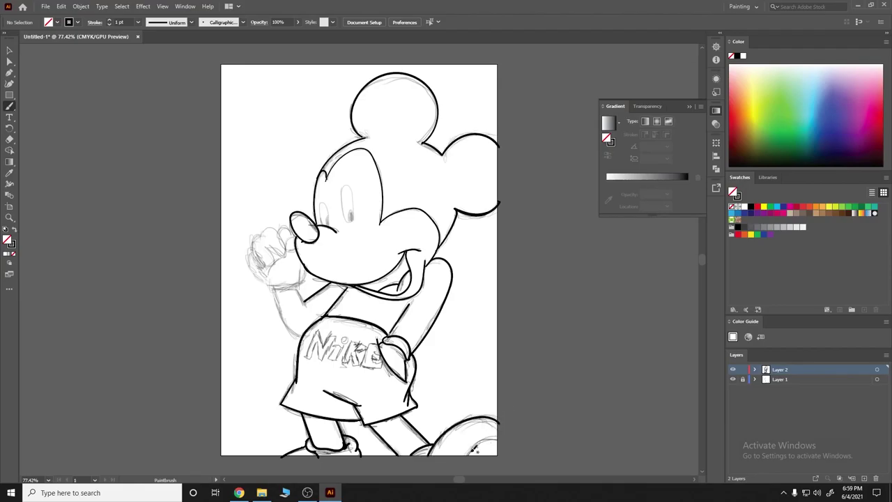
{"action": "left_click_drag", "start_coordinate": [465, 454], "coordinate": [499, 436]}
Step: Set the brush stroke to 0.5 pt, test an N stroke, and adjust Paintbrush Fidelity
{"action": "left_click", "coordinate": [138, 21]}
{"action": "left_click", "coordinate": [147, 45]}
{"action": "mouse_move", "coordinate": [337, 335]}
{"action": "left_mouse_down"}
{"action": "mouse_move", "coordinate": [323, 352]}
{"action": "mouse_move", "coordinate": [315, 337]}
{"action": "mouse_move", "coordinate": [305, 359]}
{"action": "left_mouse_up"}
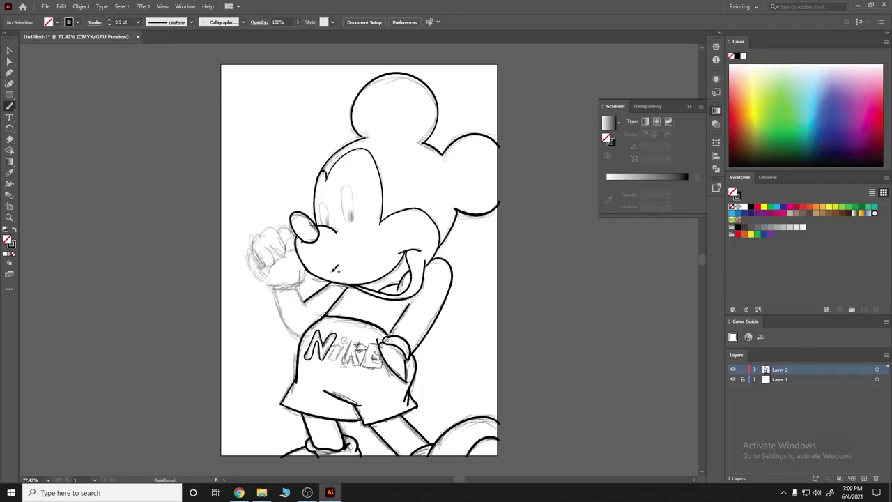
{"action": "key", "text": "ctrl+z"}
{"action": "double_click", "coordinate": [10, 106]}
{"action": "left_click_drag", "start_coordinate": [478, 202], "coordinate": [450, 201]}
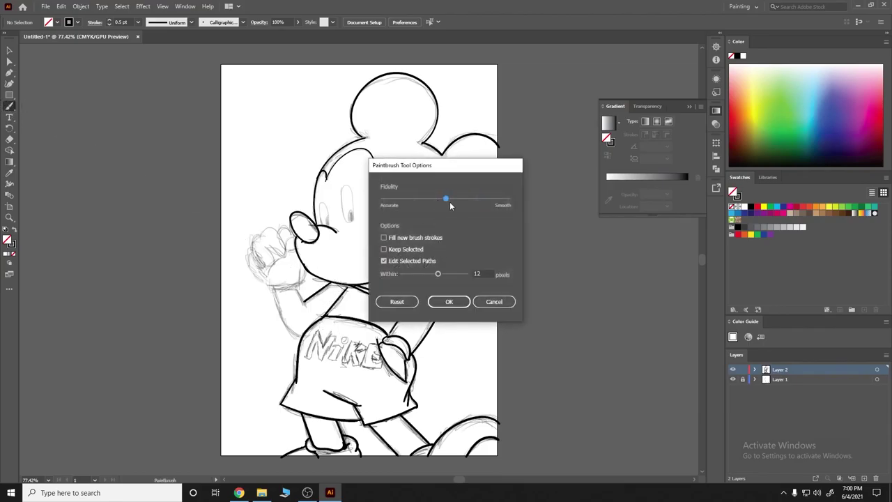
{"action": "left_click", "coordinate": [456, 299]}
Step: Trace the N and K of the Nike lettering, undoing unwanted strokes
{"action": "mouse_move", "coordinate": [305, 355]}
{"action": "left_mouse_down"}
{"action": "mouse_move", "coordinate": [319, 326]}
{"action": "mouse_move", "coordinate": [333, 338]}
{"action": "left_mouse_up"}
{"action": "key", "text": "ctrl+z"}
{"action": "key", "text": "ctrl+z"}
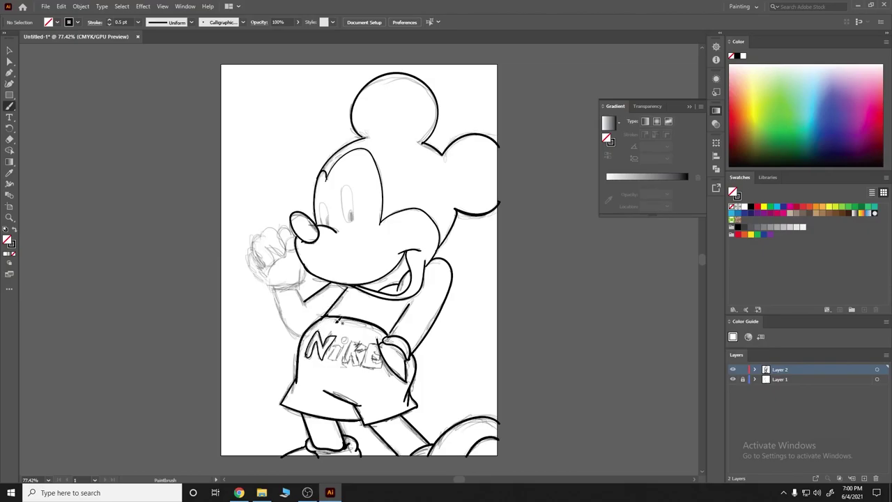
{"action": "mouse_move", "coordinate": [334, 333]}
{"action": "left_mouse_down"}
{"action": "mouse_move", "coordinate": [348, 344]}
{"action": "mouse_move", "coordinate": [343, 364]}
{"action": "left_mouse_up"}
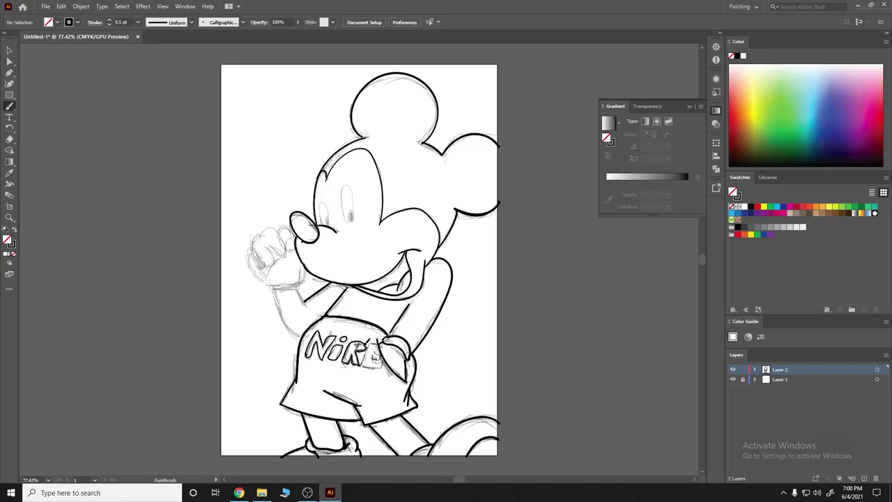
{"action": "left_click_drag", "start_coordinate": [368, 340], "coordinate": [347, 363]}
{"action": "key", "text": "ctrl+z"}
{"action": "key", "text": "ctrl+z"}
{"action": "key", "text": "ctrl+z"}
Step: Zoom in on the face, set the brush back to 1 pt, and try inking the eye outline
{"action": "scroll", "coordinate": [541, 311], "scroll_direction": "down", "scroll_amount": 1}
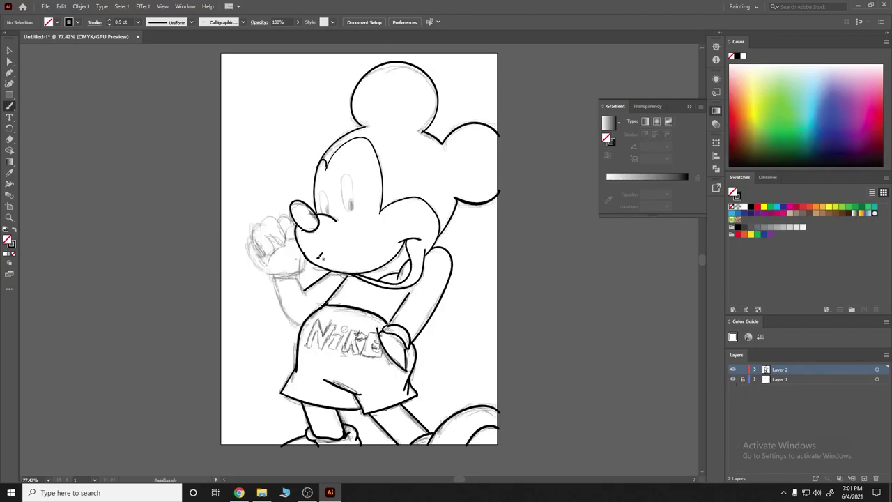
{"action": "key", "text": "ctrl+equal"}
{"action": "key", "text": "ctrl+equal"}
{"action": "left_click", "coordinate": [137, 22]}
{"action": "left_click", "coordinate": [146, 66]}
{"action": "mouse_move", "coordinate": [327, 189]}
{"action": "left_mouse_down"}
{"action": "mouse_move", "coordinate": [344, 156]}
{"action": "mouse_move", "coordinate": [348, 196]}
{"action": "mouse_move", "coordinate": [338, 194]}
{"action": "mouse_move", "coordinate": [382, 185]}
{"action": "left_mouse_up"}
{"action": "key", "text": "ctrl+z"}
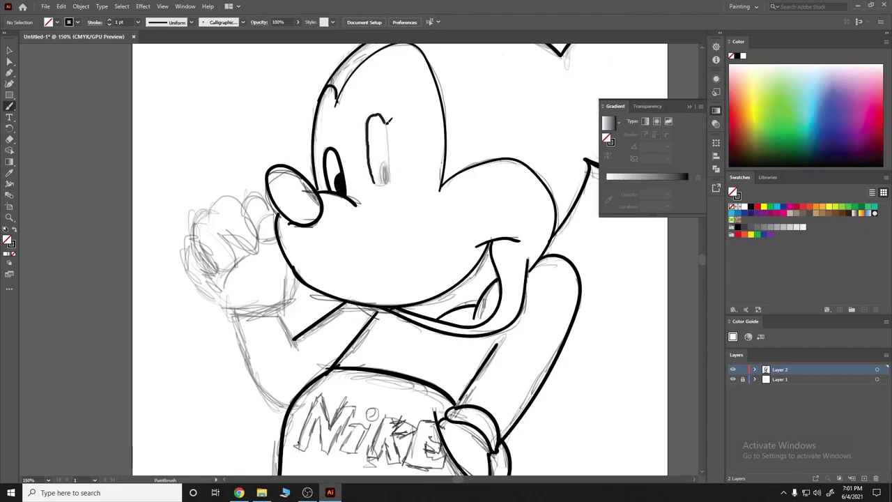
Step: Undo the eye outline, readjust Paintbrush Fidelity, and redraw the eye's oval outline
{"action": "key", "text": "ctrl+z"}
{"action": "double_click", "coordinate": [9, 106]}
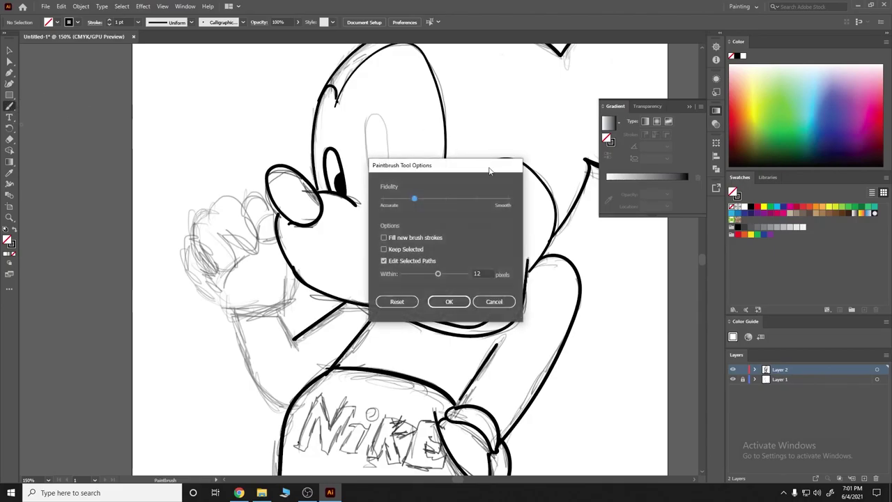
{"action": "left_click_drag", "start_coordinate": [467, 199], "coordinate": [476, 199]}
{"action": "left_click", "coordinate": [449, 303]}
{"action": "mouse_move", "coordinate": [374, 179]}
{"action": "left_mouse_down"}
{"action": "mouse_move", "coordinate": [384, 186]}
{"action": "mouse_move", "coordinate": [392, 162]}
{"action": "mouse_move", "coordinate": [383, 185]}
{"action": "left_mouse_up"}
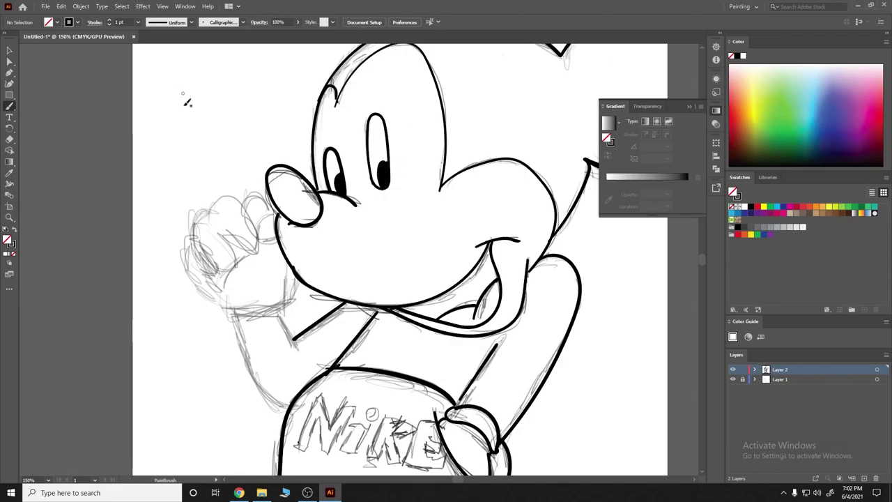
Step: Ink the raised arm, wrist, fist, thumb and fingers, then hide the sketch layer
{"action": "key", "text": "h"}
{"action": "left_click_drag", "start_coordinate": [296, 307], "coordinate": [350, 308]}
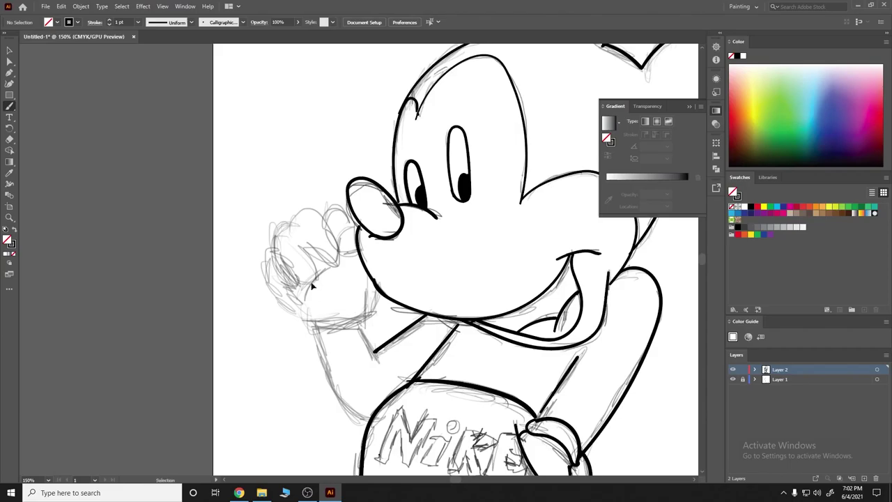
{"action": "scroll", "coordinate": [338, 321], "scroll_direction": "down", "scroll_amount": 1}
{"action": "left_click_drag", "start_coordinate": [324, 327], "coordinate": [361, 378]}
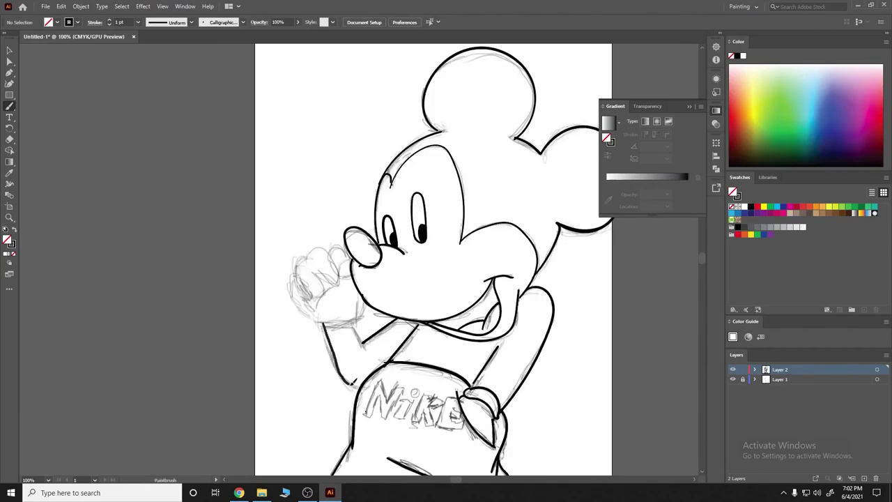
{"action": "left_click_drag", "start_coordinate": [361, 334], "coordinate": [366, 348]}
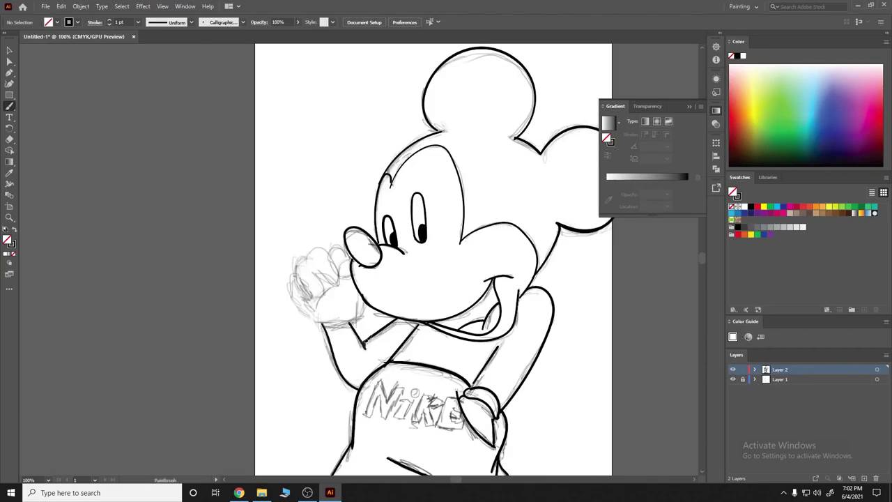
{"action": "left_click_drag", "start_coordinate": [321, 322], "coordinate": [368, 298]}
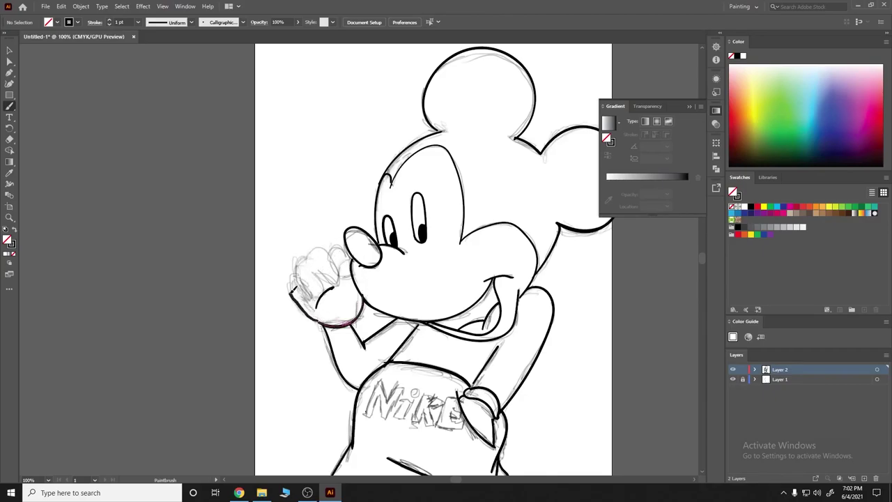
{"action": "left_click_drag", "start_coordinate": [307, 273], "coordinate": [312, 291]}
{"action": "left_click_drag", "start_coordinate": [341, 283], "coordinate": [315, 281]}
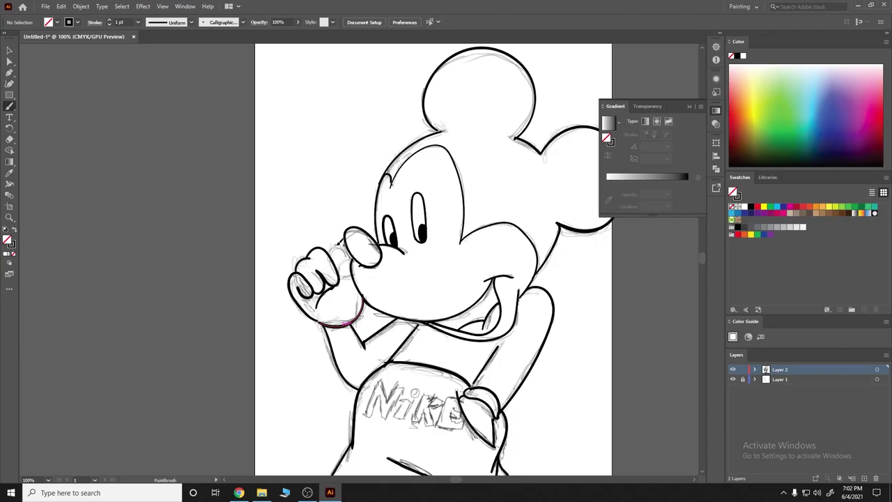
{"action": "left_click_drag", "start_coordinate": [348, 244], "coordinate": [329, 258]}
{"action": "scroll", "coordinate": [337, 262], "scroll_direction": "down", "scroll_amount": 2}
{"action": "left_click", "coordinate": [732, 379]}
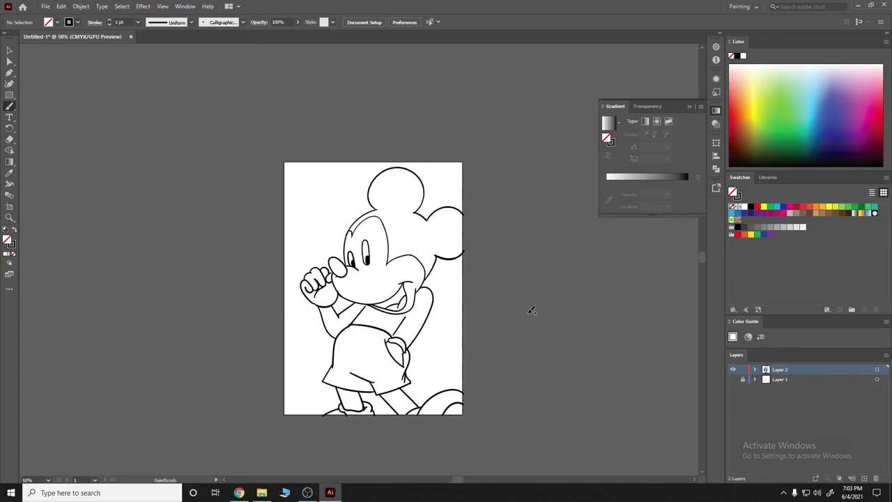
Step: Show the sketch layer again and add knuckle marks on the fist
{"action": "left_click", "coordinate": [733, 379]}
{"action": "scroll", "coordinate": [377, 306], "scroll_direction": "up", "scroll_amount": 2}
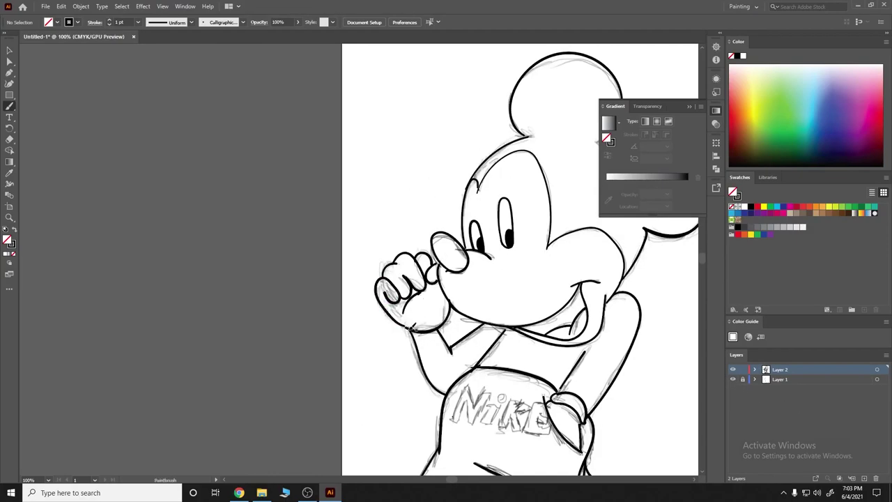
{"action": "left_click_drag", "start_coordinate": [439, 300], "coordinate": [433, 299]}
{"action": "key", "text": "ctrl+minus"}
Step: Toggle the sketch layer to check the lines, then trace a thin wrist cuff line
{"action": "left_click", "coordinate": [732, 379]}
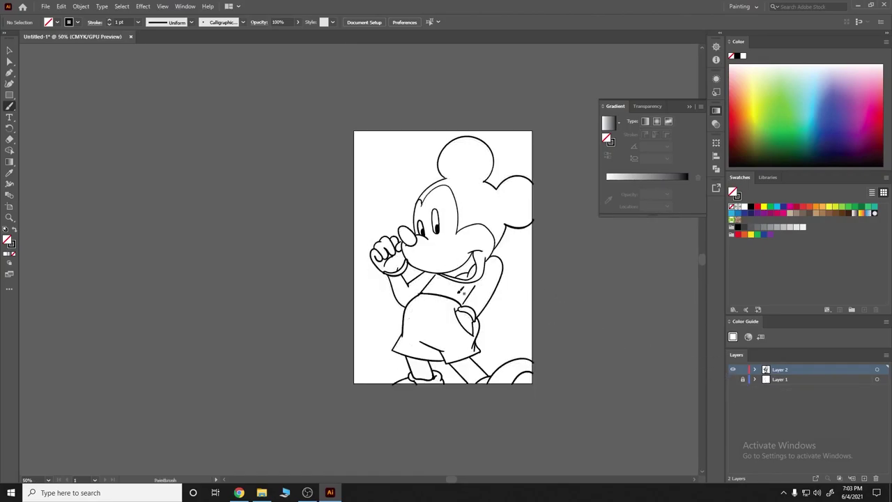
{"action": "left_click", "coordinate": [733, 379]}
{"action": "scroll", "coordinate": [430, 269], "scroll_direction": "up", "scroll_amount": 3}
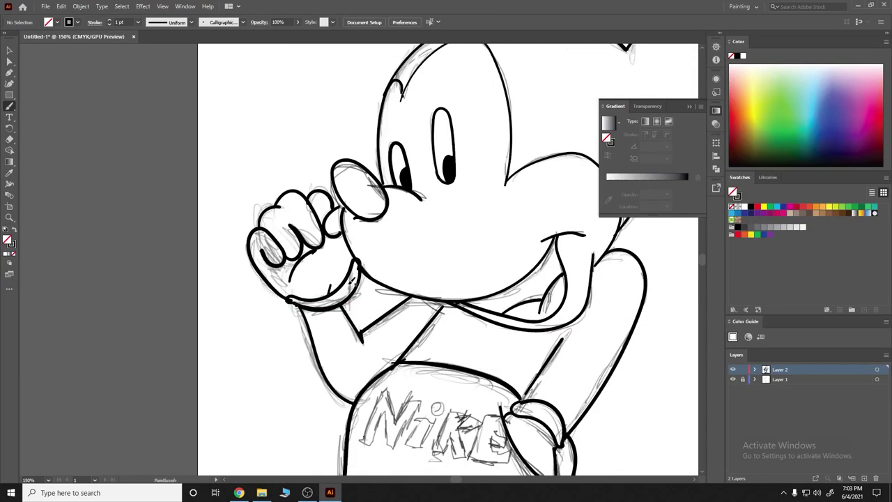
{"action": "left_click", "coordinate": [732, 379]}
{"action": "scroll", "coordinate": [481, 357], "scroll_direction": "down", "scroll_amount": 3}
{"action": "scroll", "coordinate": [481, 356], "scroll_direction": "right", "scroll_amount": 1}
{"action": "scroll", "coordinate": [476, 355], "scroll_direction": "up", "scroll_amount": 3}
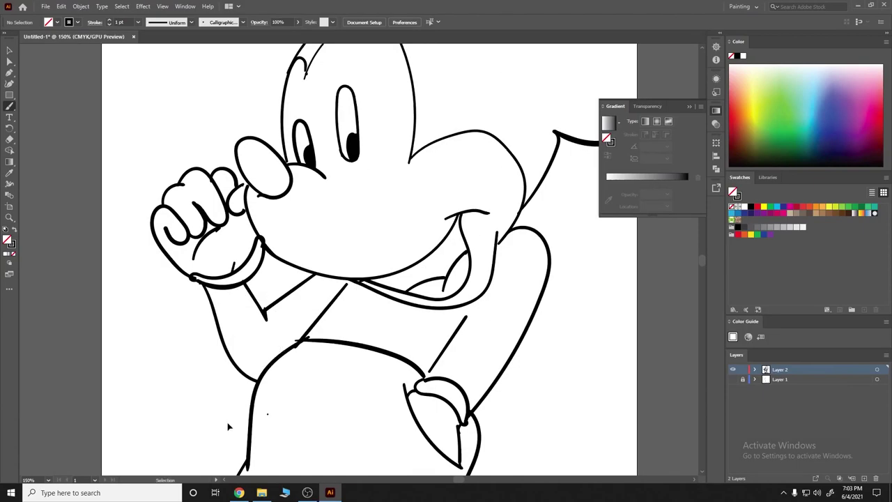
{"action": "left_click_drag", "start_coordinate": [262, 241], "coordinate": [222, 282]}
Step: Draw a thin line inside the head outline
{"action": "scroll", "coordinate": [195, 162], "scroll_direction": "down", "scroll_amount": 3}
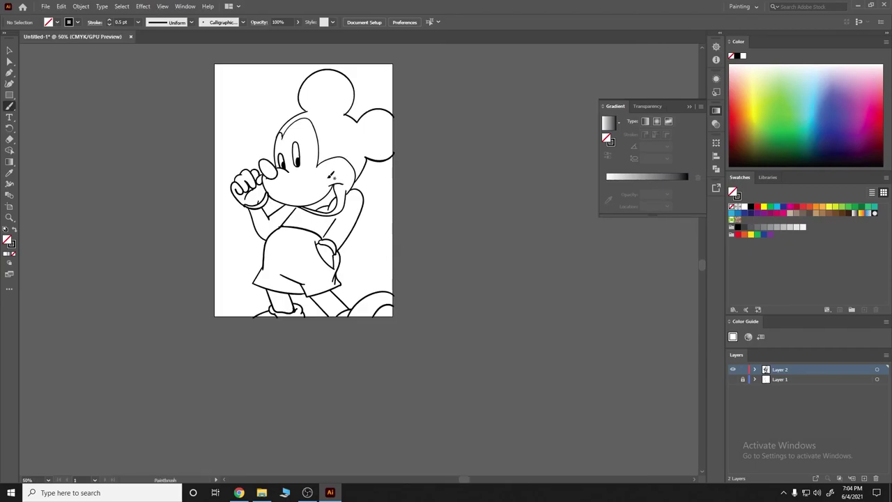
{"action": "scroll", "coordinate": [181, 188], "scroll_direction": "up", "scroll_amount": 2}
{"action": "scroll", "coordinate": [174, 202], "scroll_direction": "up", "scroll_amount": 1}
{"action": "scroll", "coordinate": [171, 209], "scroll_direction": "up", "scroll_amount": 2}
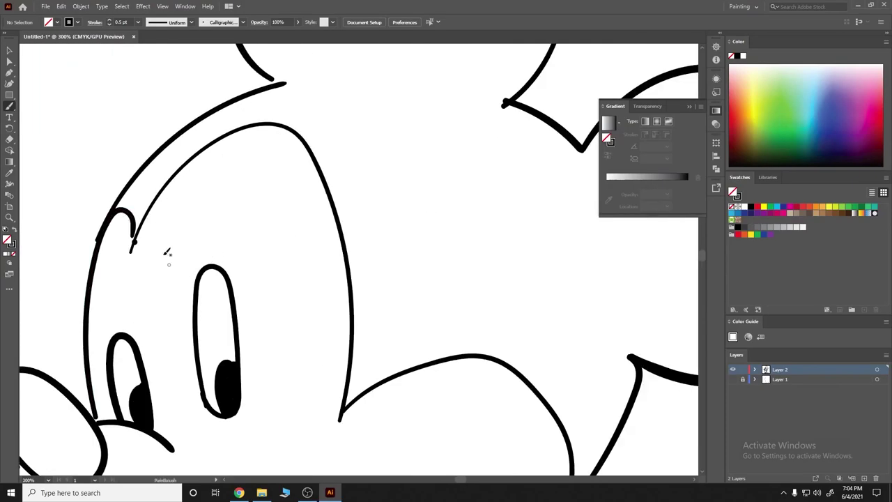
{"action": "left_click_drag", "start_coordinate": [142, 230], "coordinate": [135, 242]}
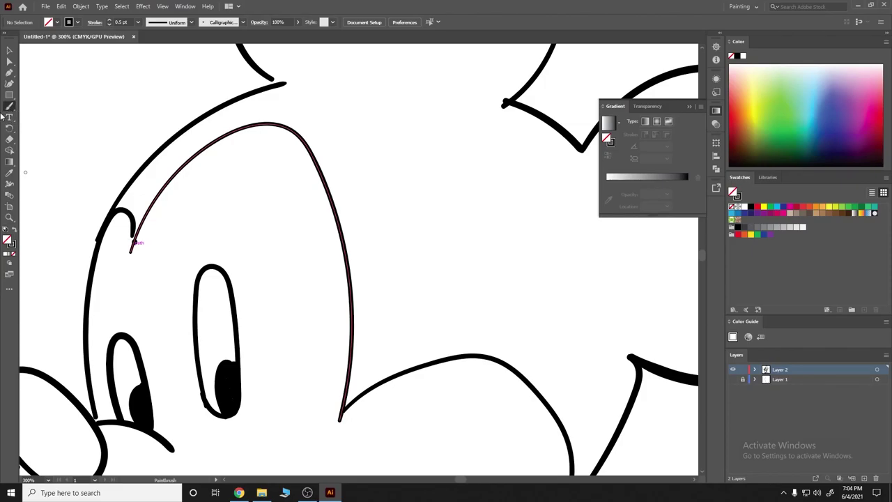
Step: Switch to the Pencil with solid black fill and no stroke, and delete a stray tiny path
{"action": "right_click", "coordinate": [10, 108]}
{"action": "left_click", "coordinate": [27, 127]}
{"action": "key", "text": "ctrl+shift+a"}
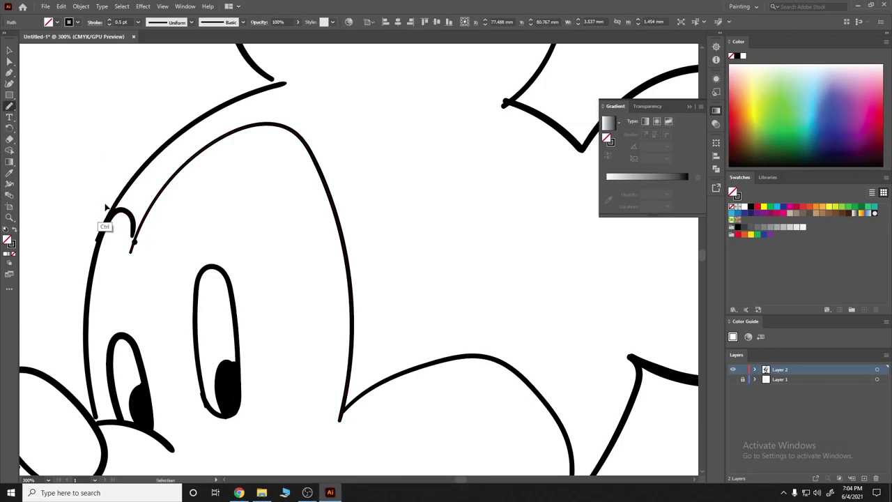
{"action": "key", "text": "shift+x"}
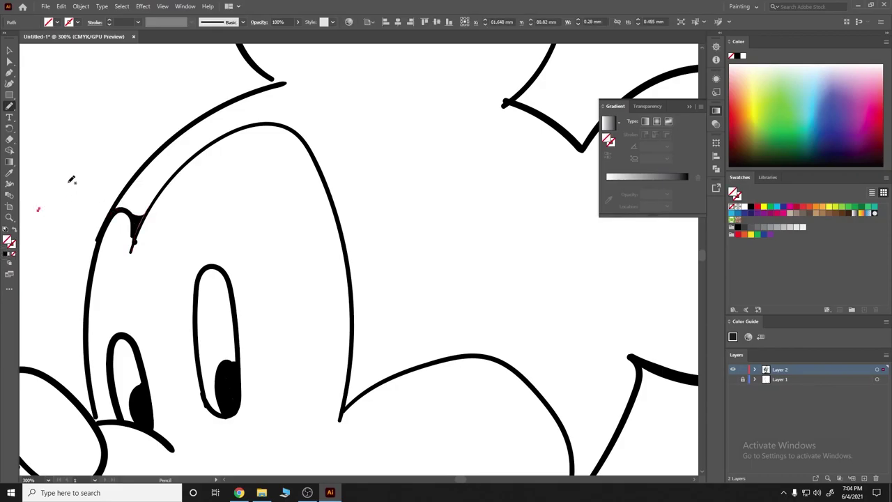
{"action": "key", "text": "ctrl+minus"}
{"action": "key", "text": "ctrl+minus"}
{"action": "key", "text": "ctrl+plus"}
{"action": "key", "text": "Delete"}
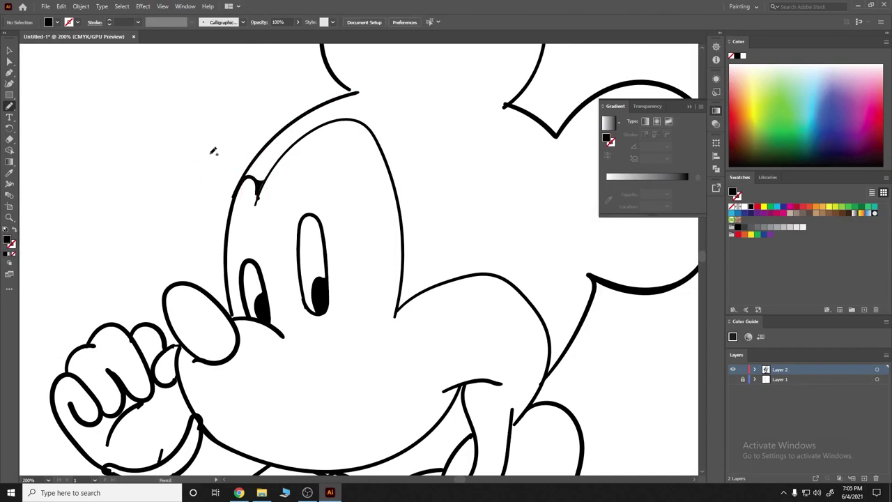
Step: Draw a solid black filler shape in the ear notch
{"action": "left_click_drag", "start_coordinate": [260, 185], "coordinate": [257, 199]}
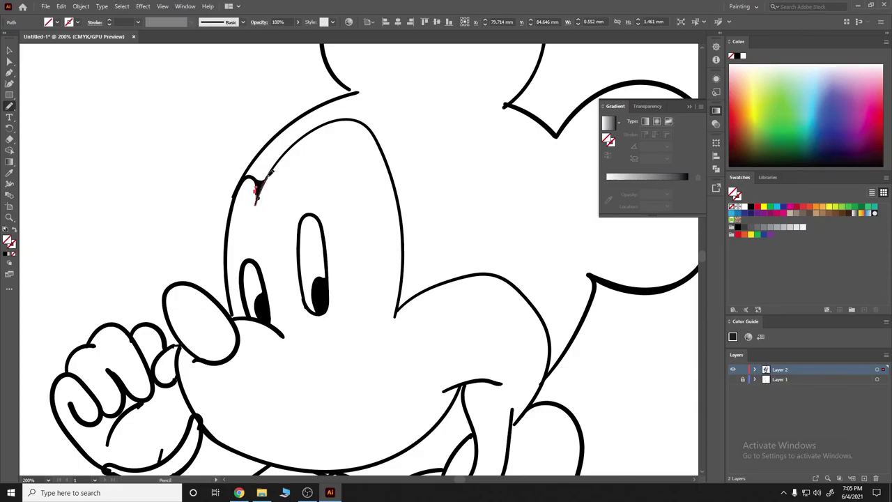
{"action": "left_click", "coordinate": [88, 189], "text": "ctrl"}
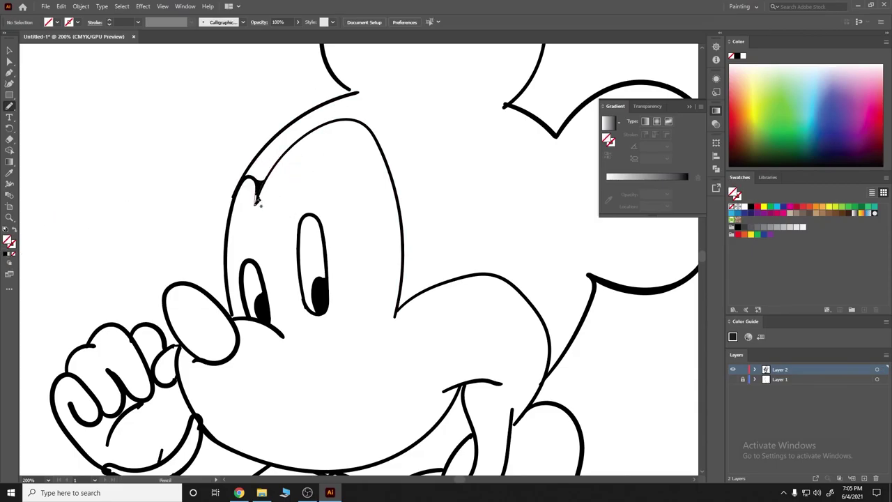
{"action": "left_click_drag", "start_coordinate": [259, 183], "coordinate": [255, 197]}
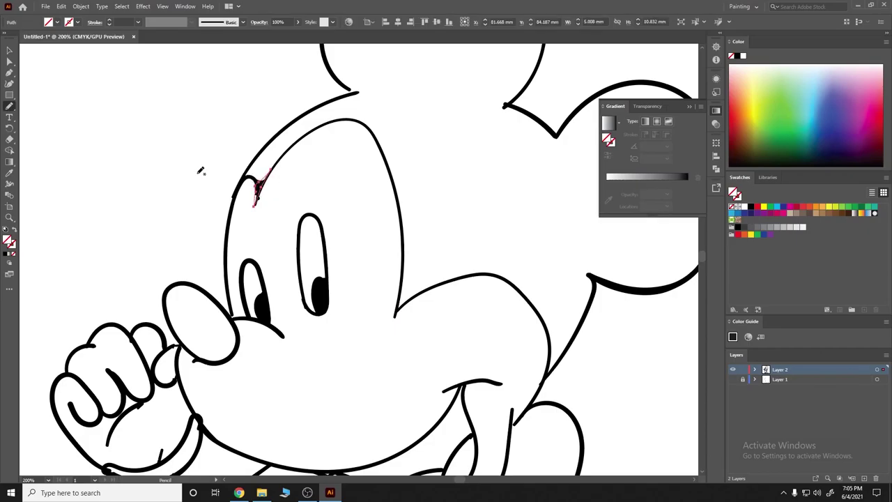
{"action": "left_click", "coordinate": [10, 253]}
{"action": "left_click", "coordinate": [89, 203], "text": "ctrl"}
{"action": "scroll", "coordinate": [362, 372], "scroll_direction": "down", "scroll_amount": 3}
{"action": "scroll", "coordinate": [322, 298], "scroll_direction": "up", "scroll_amount": 5}
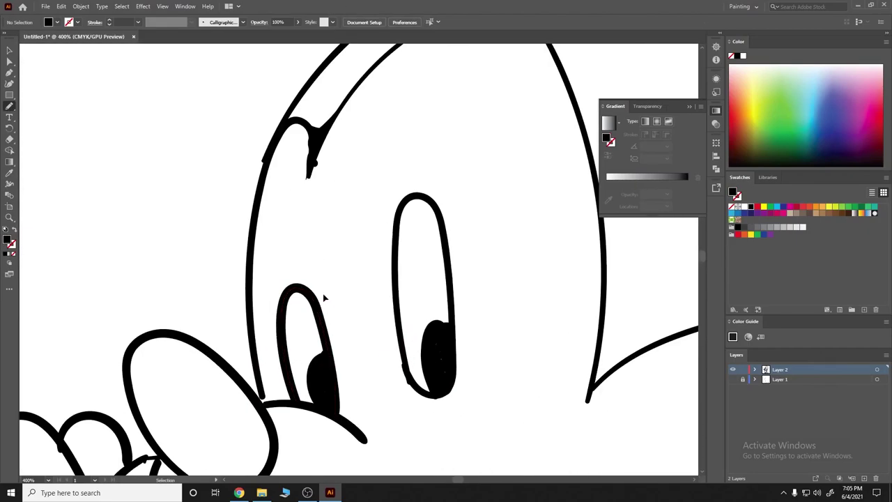
{"action": "scroll", "coordinate": [323, 298], "scroll_direction": "up", "scroll_amount": 3}
Step: Redraw the line and inner curve of the ear notch with the Pencil
{"action": "key", "text": "shift+e"}
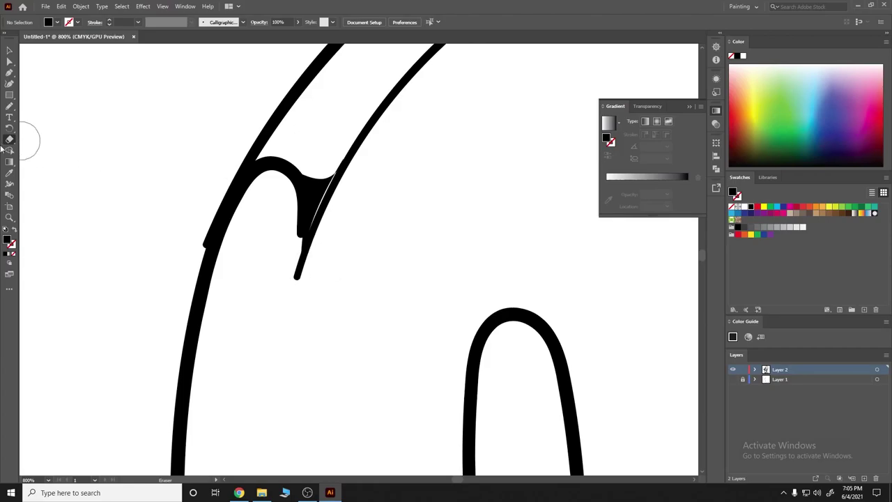
{"action": "key", "text": "n"}
{"action": "left_click_drag", "start_coordinate": [303, 234], "coordinate": [299, 247]}
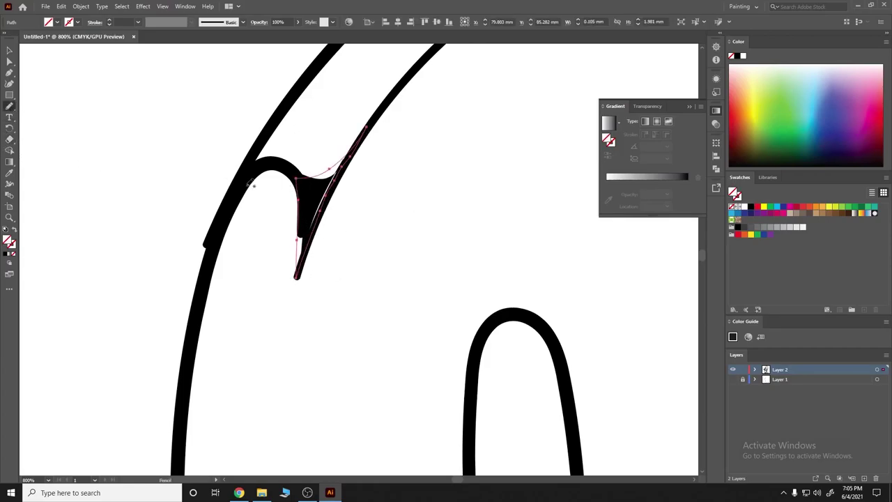
{"action": "left_click_drag", "start_coordinate": [313, 174], "coordinate": [298, 273]}
{"action": "key", "text": "ctrl+shift+a"}
Step: Close the ear-notch gap with a sharply tapered point
{"action": "scroll", "coordinate": [388, 195], "scroll_direction": "down", "scroll_amount": 3}
{"action": "scroll", "coordinate": [389, 195], "scroll_direction": "down", "scroll_amount": 2}
{"action": "scroll", "coordinate": [391, 259], "scroll_direction": "up", "scroll_amount": 1}
{"action": "scroll", "coordinate": [395, 247], "scroll_direction": "up", "scroll_amount": 3}
{"action": "scroll", "coordinate": [351, 278], "scroll_direction": "up", "scroll_amount": 1}
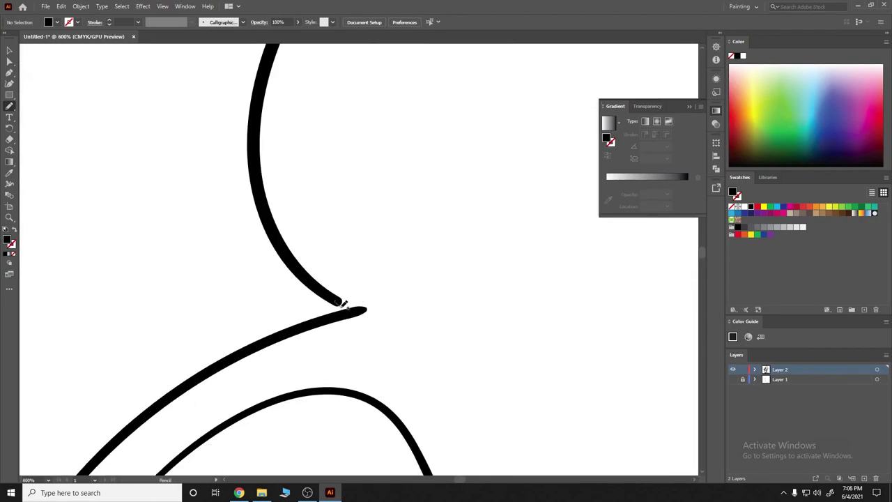
{"action": "left_click_drag", "start_coordinate": [370, 304], "coordinate": [340, 301]}
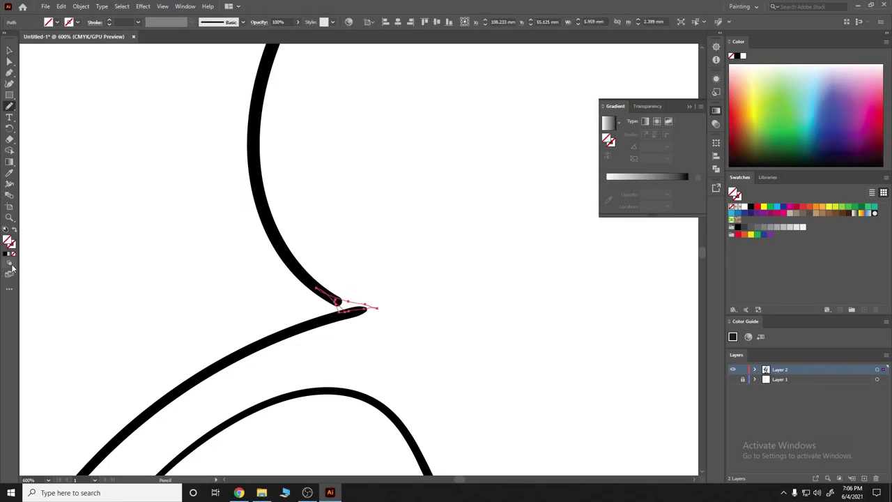
{"action": "key", "text": "ctrl+shift+a"}
{"action": "scroll", "coordinate": [350, 374], "scroll_direction": "down", "scroll_amount": 5}
{"action": "scroll", "coordinate": [418, 370], "scroll_direction": "down", "scroll_amount": 3}
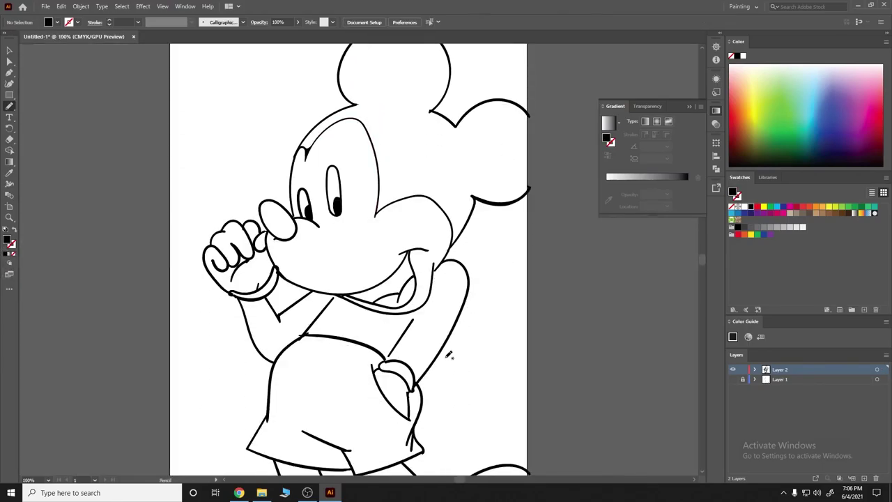
Step: Draw a small tapered wedge where the chest lines meet
{"action": "scroll", "coordinate": [486, 368], "scroll_direction": "down", "scroll_amount": 3}
{"action": "scroll", "coordinate": [418, 352], "scroll_direction": "up", "scroll_amount": 1}
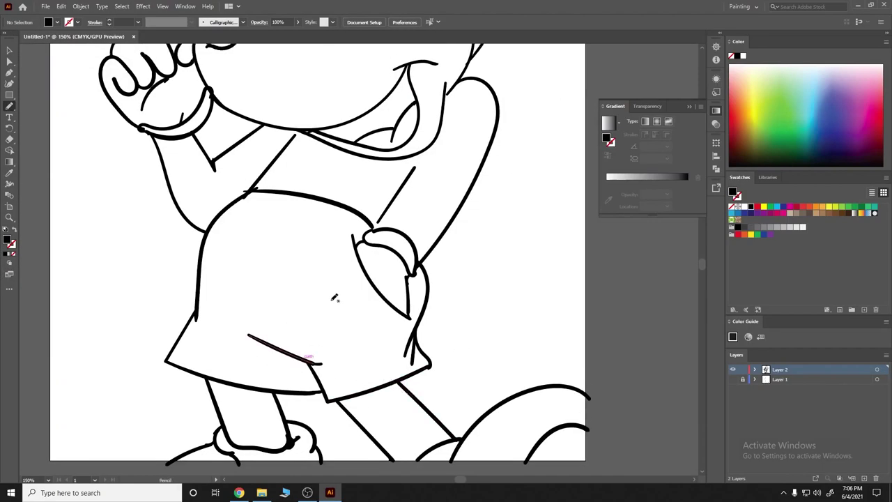
{"action": "scroll", "coordinate": [225, 234], "scroll_direction": "up", "scroll_amount": 1}
{"action": "scroll", "coordinate": [225, 234], "scroll_direction": "up", "scroll_amount": 3}
{"action": "left_click", "coordinate": [228, 234], "text": "ctrl"}
{"action": "scroll", "coordinate": [371, 197], "scroll_direction": "up", "scroll_amount": 1}
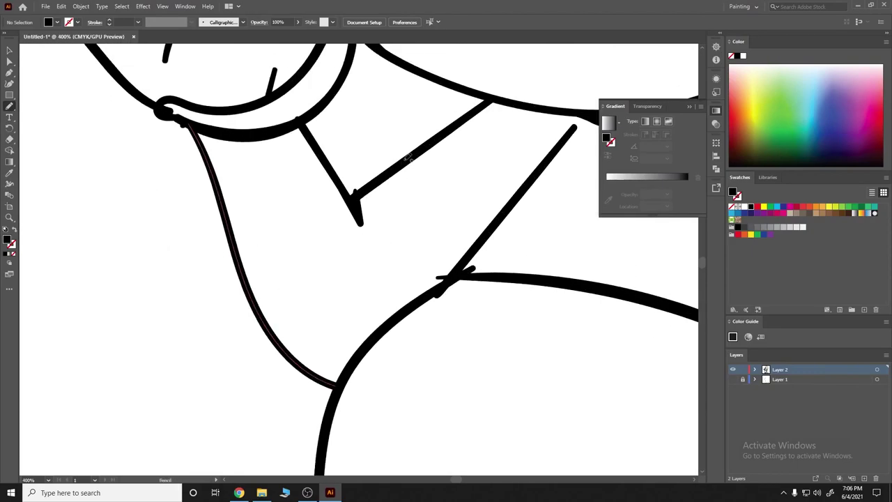
{"action": "left_click_drag", "start_coordinate": [371, 196], "coordinate": [368, 198]}
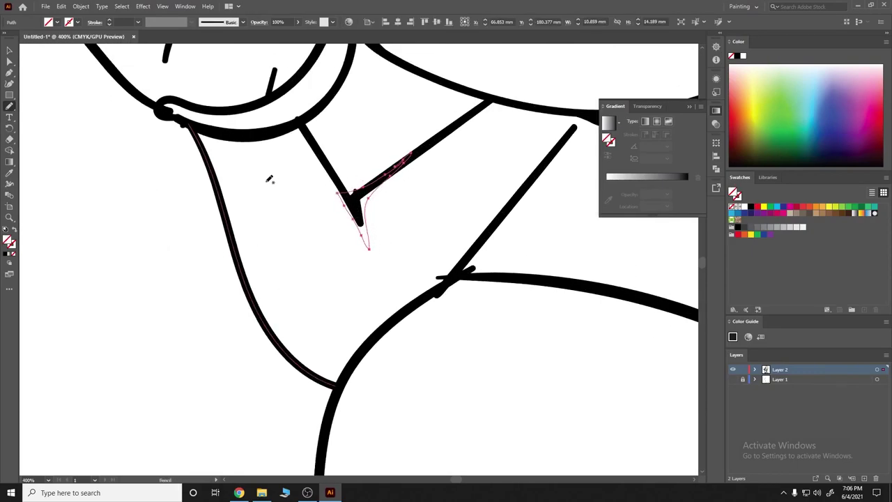
Step: Fill the chest wedge with black #000000 through the Color Picker
{"action": "double_click", "coordinate": [8, 241]}
{"action": "left_click", "coordinate": [289, 300]}
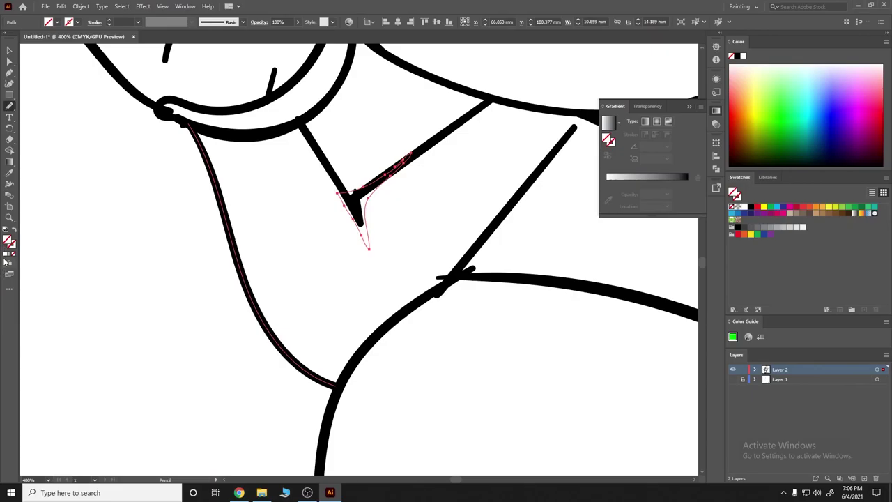
{"action": "double_click", "coordinate": [8, 241]}
{"action": "type", "text": "000000"}
{"action": "left_click", "coordinate": [289, 300]}
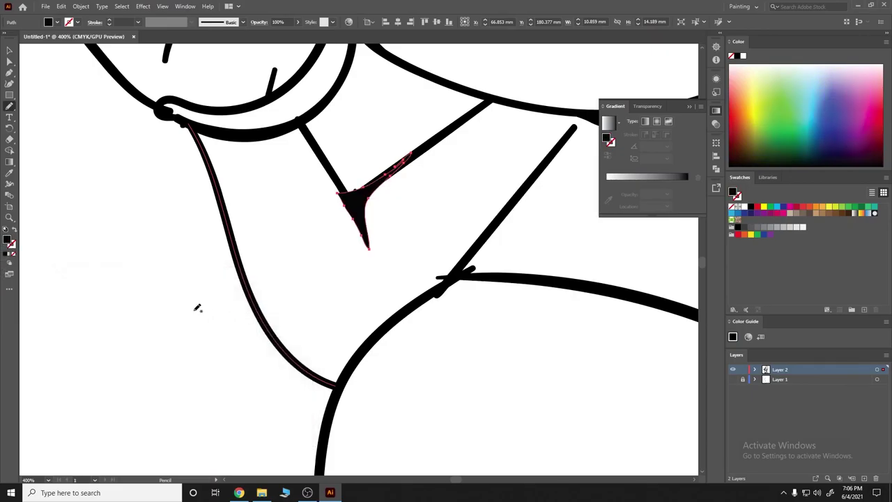
{"action": "key", "text": "ctrl+1"}
Step: Draw a sliver inside the pocketed hand and fill it black from the Fill swatches
{"action": "scroll", "coordinate": [360, 345], "scroll_direction": "up", "scroll_amount": 2}
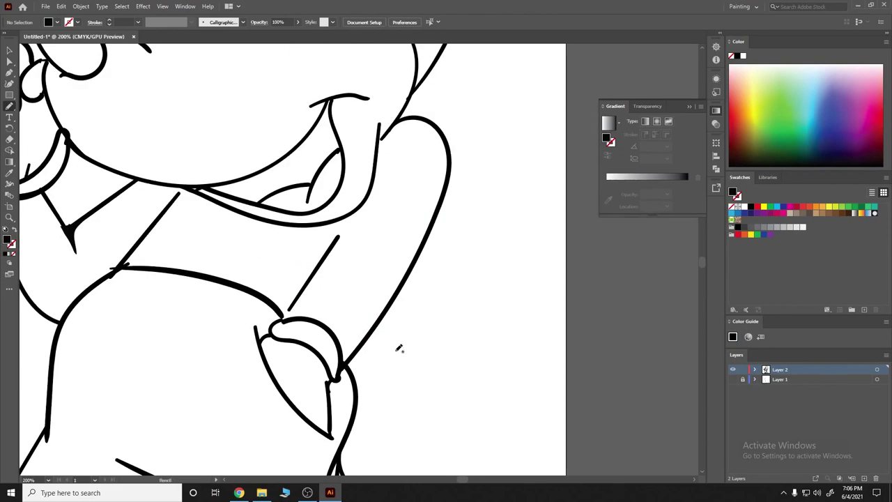
{"action": "left_click_drag", "start_coordinate": [303, 344], "coordinate": [321, 362]}
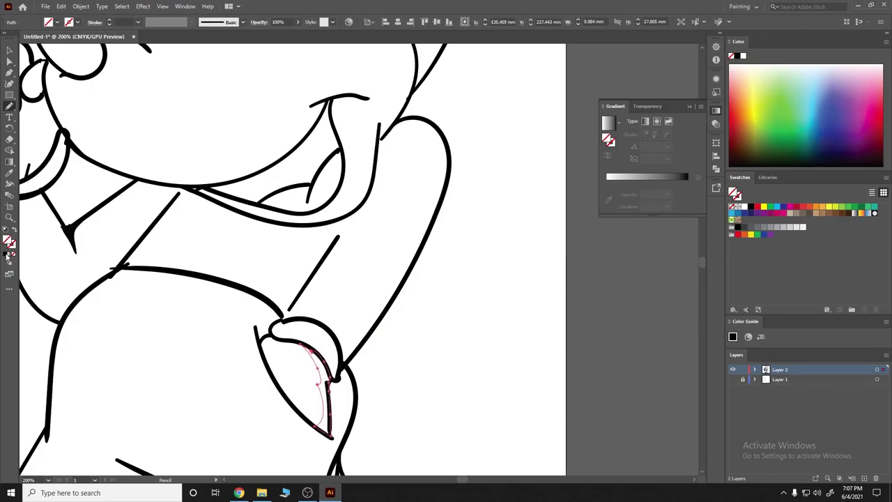
{"action": "left_click", "coordinate": [48, 23]}
{"action": "left_click", "coordinate": [19, 36]}
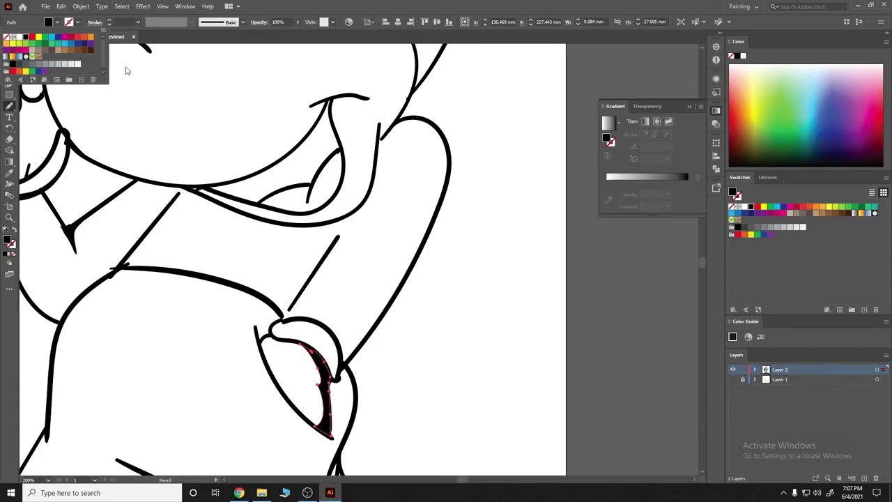
{"action": "scroll", "coordinate": [424, 207], "scroll_direction": "down", "scroll_amount": 1}
{"action": "scroll", "coordinate": [522, 295], "scroll_direction": "down", "scroll_amount": 1}
{"action": "scroll", "coordinate": [361, 266], "scroll_direction": "up", "scroll_amount": 3}
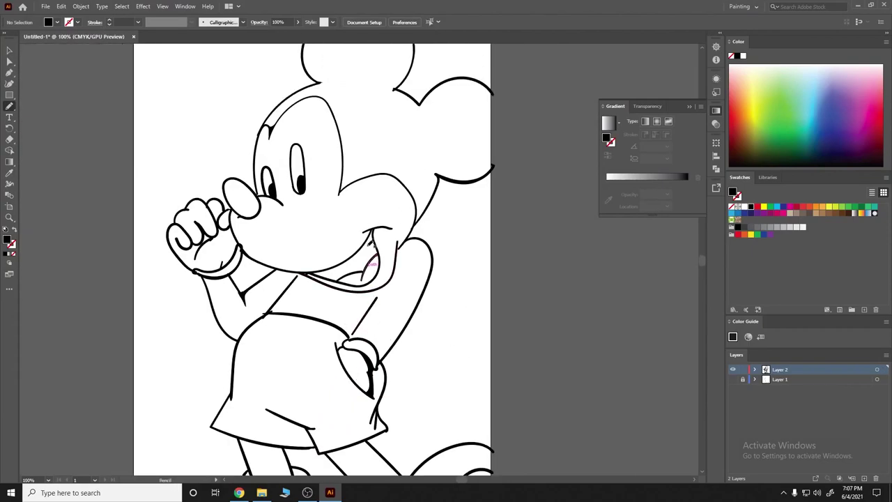
{"action": "scroll", "coordinate": [303, 205], "scroll_direction": "up", "scroll_amount": 1}
{"action": "scroll", "coordinate": [377, 210], "scroll_direction": "down", "scroll_amount": 2}
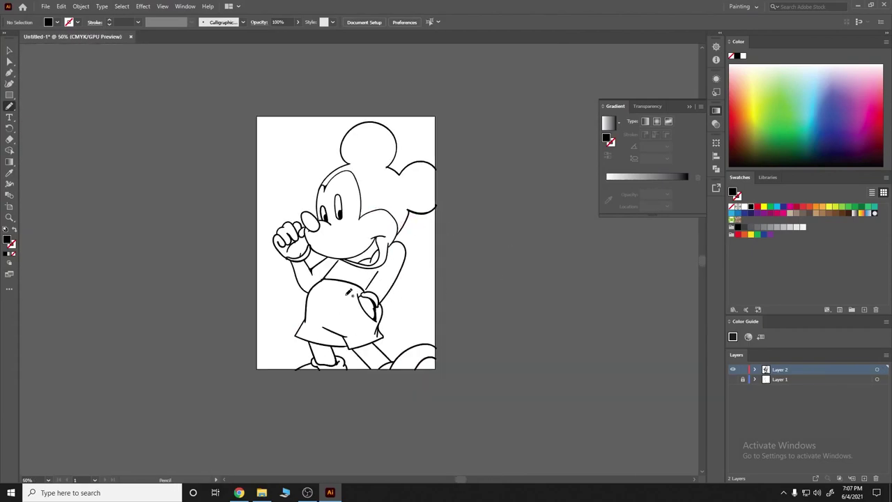
Step: Expand all the line art, merge it with Pathfinder Merge, and duplicate Layer 2
{"action": "left_click", "coordinate": [9, 50]}
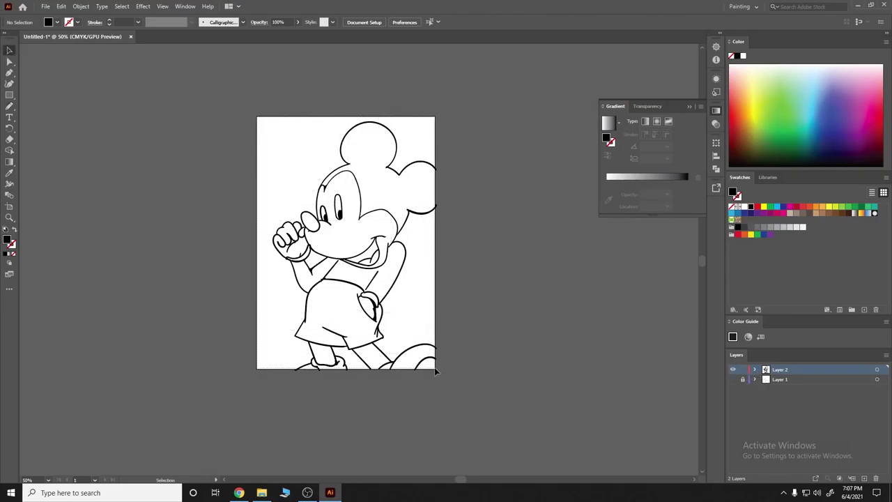
{"action": "left_click_drag", "start_coordinate": [442, 372], "coordinate": [438, 363]}
{"action": "left_click", "coordinate": [81, 7]}
{"action": "left_click", "coordinate": [105, 129]}
{"action": "left_click", "coordinate": [184, 6]}
{"action": "left_click", "coordinate": [271, 344]}
{"action": "left_click", "coordinate": [643, 187]}
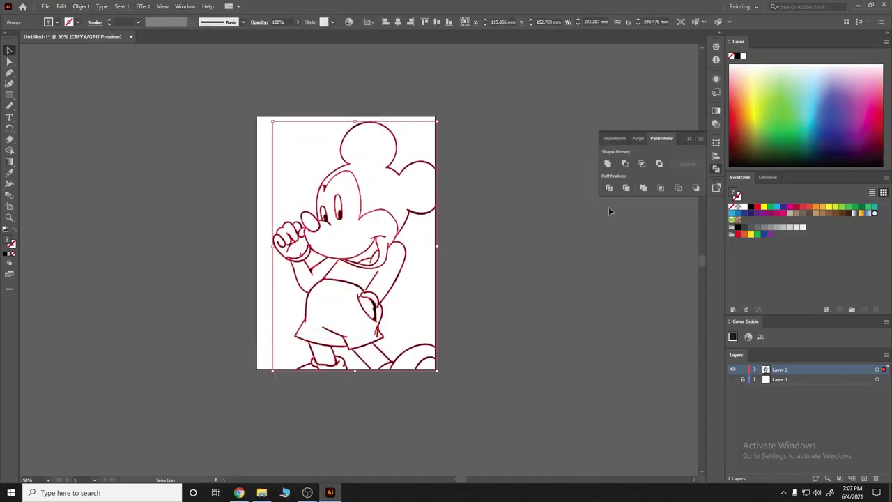
{"action": "left_click_drag", "start_coordinate": [780, 369], "coordinate": [864, 478]}
{"action": "left_click", "coordinate": [450, 221]}
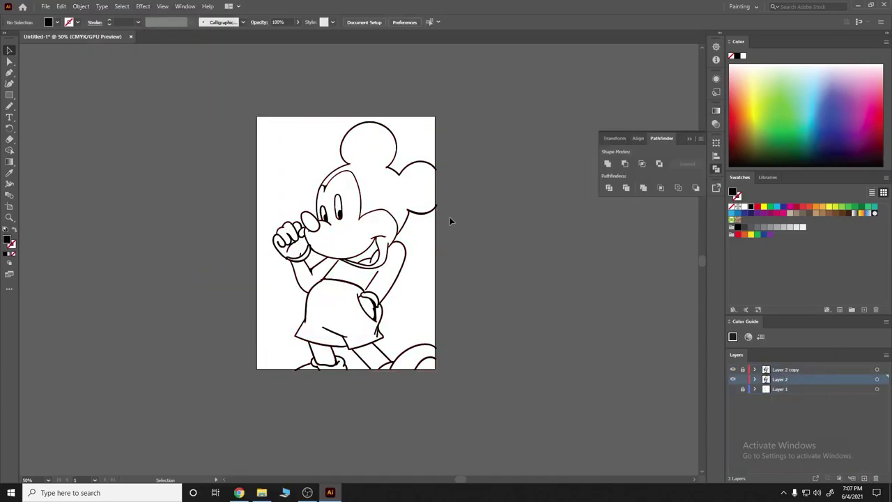
Step: Load the skin-tone swatch library from the Desktop's Skin Tone folder
{"action": "left_click", "coordinate": [9, 95]}
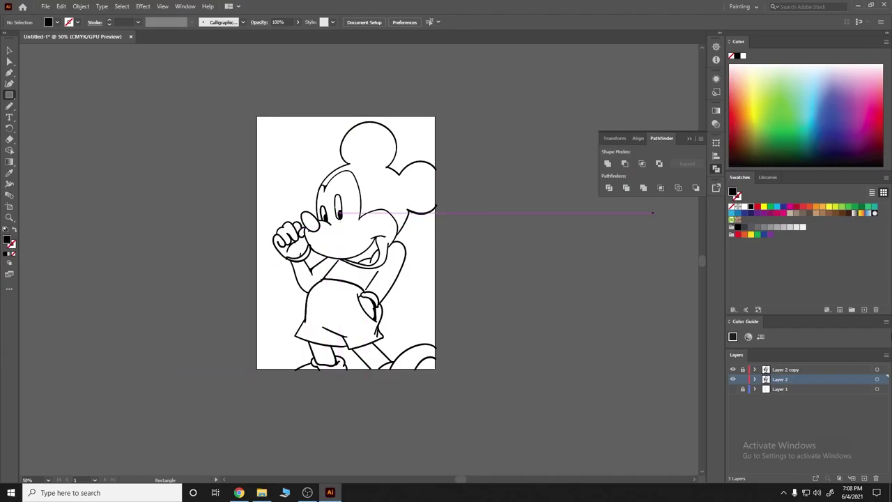
{"action": "left_click", "coordinate": [733, 335]}
{"action": "left_click", "coordinate": [767, 298]}
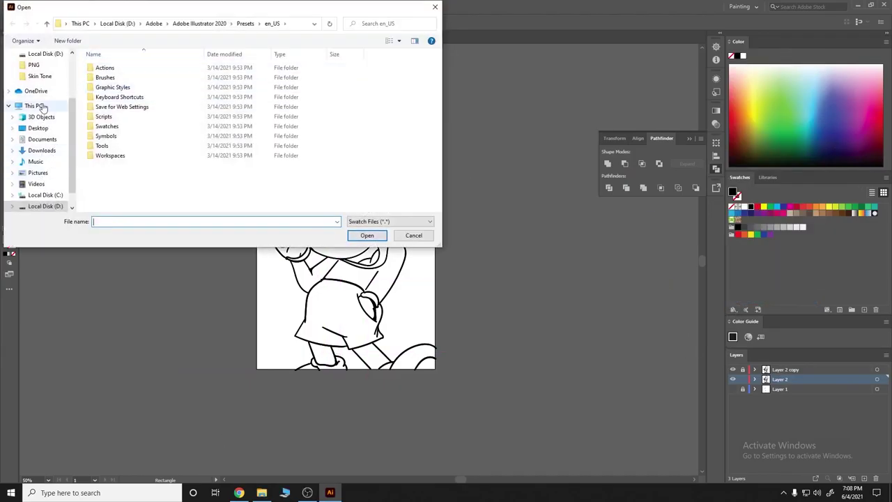
{"action": "scroll", "coordinate": [39, 110], "scroll_direction": "up", "scroll_amount": 3}
{"action": "left_click", "coordinate": [39, 54]}
{"action": "double_click", "coordinate": [258, 77]}
{"action": "double_click", "coordinate": [258, 70]}
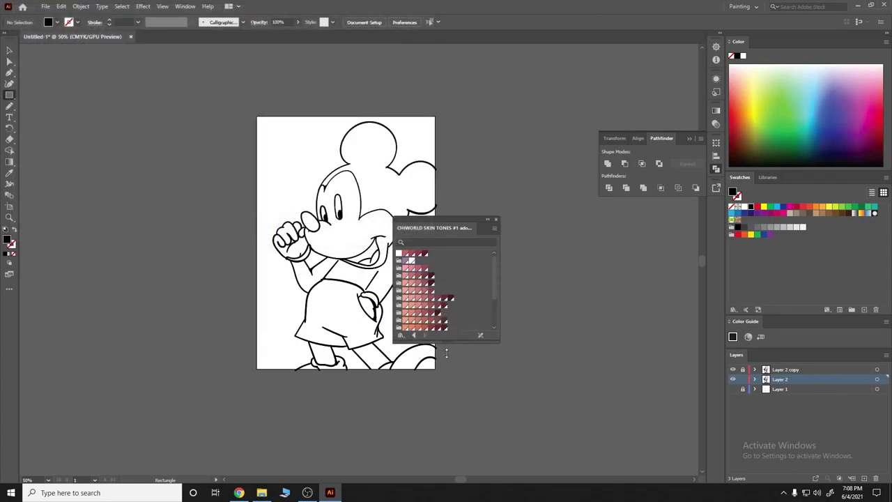
{"action": "left_click_drag", "start_coordinate": [444, 219], "coordinate": [656, 206]}
Step: Draw a peach skin-tone rectangle covering the artboard, removing a misdrawn one
{"action": "left_click_drag", "start_coordinate": [281, 170], "coordinate": [402, 321]}
{"action": "left_click", "coordinate": [291, 131]}
{"action": "key", "text": "Escape"}
{"action": "key", "text": "Delete"}
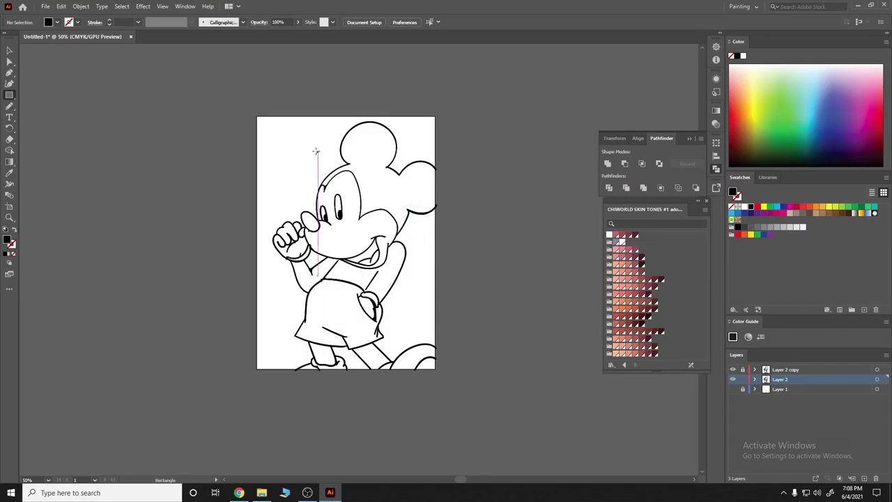
{"action": "left_click", "coordinate": [633, 354]}
{"action": "left_click_drag", "start_coordinate": [263, 117], "coordinate": [435, 368]}
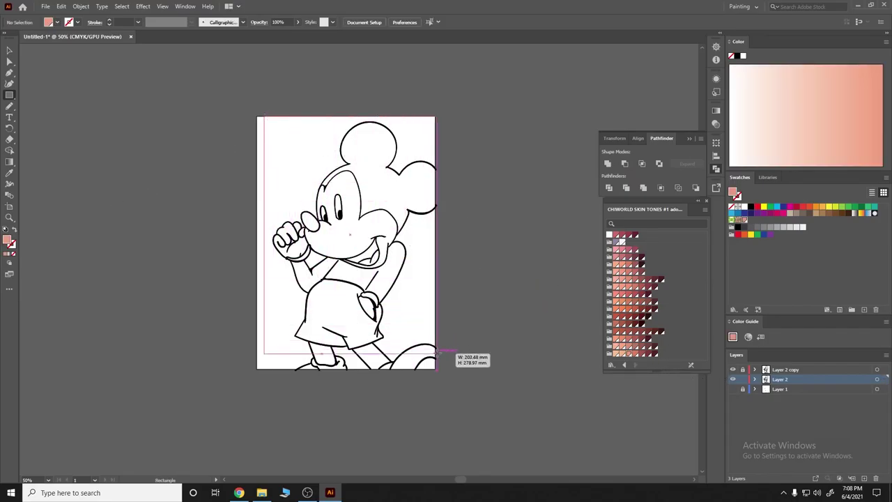
{"action": "left_click", "coordinate": [622, 355]}
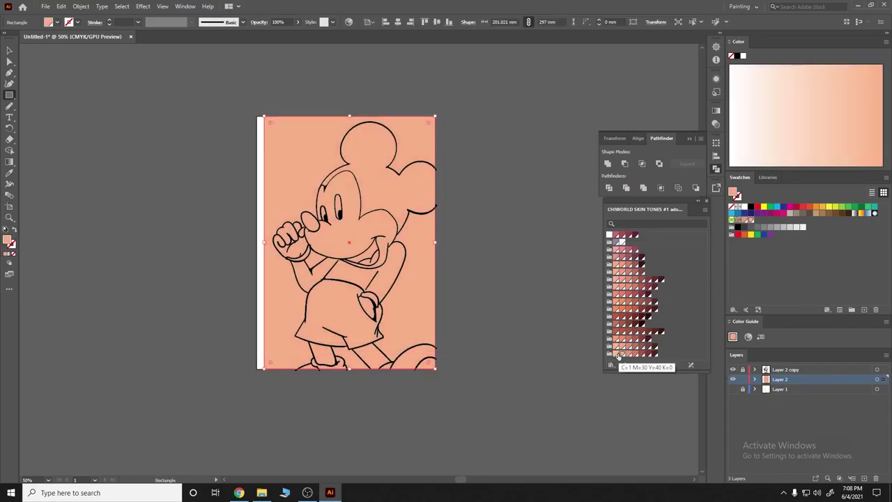
{"action": "left_click", "coordinate": [619, 354]}
Step: Send the peach rectangle to the back behind the line art group
{"action": "right_click", "coordinate": [296, 149]}
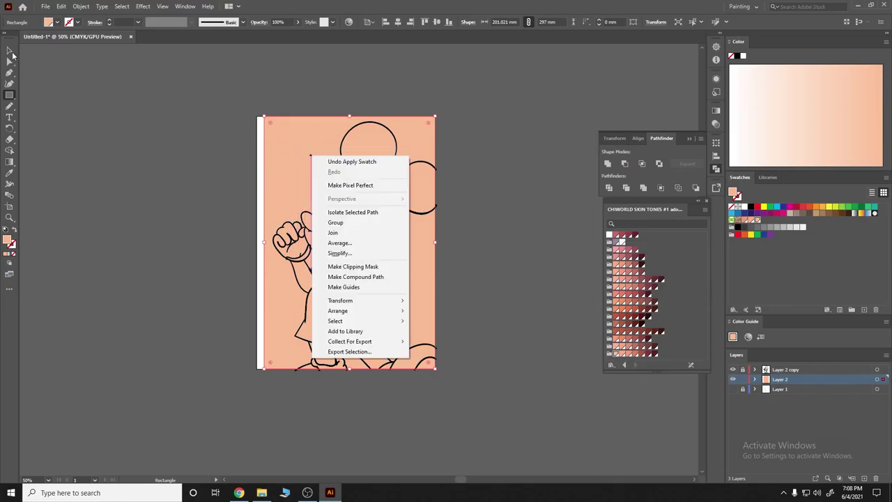
{"action": "key", "text": "Escape"}
{"action": "key", "text": "v"}
{"action": "right_click", "coordinate": [283, 149]}
{"action": "mouse_move", "coordinate": [313, 305]}
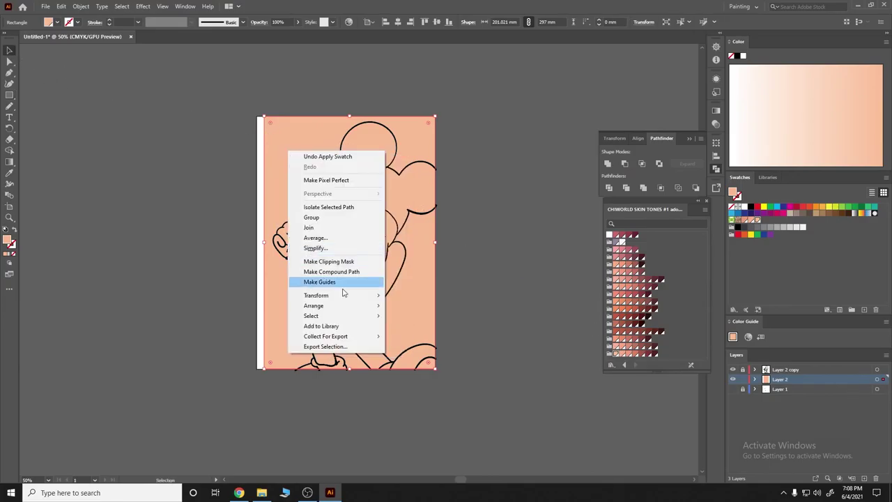
{"action": "left_click", "coordinate": [418, 336]}
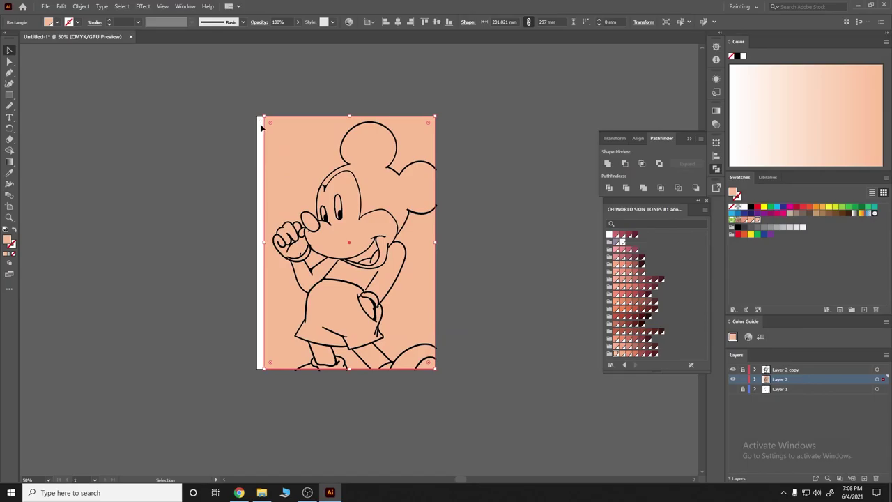
{"action": "left_click", "coordinate": [426, 365]}
{"action": "right_click", "coordinate": [382, 195]}
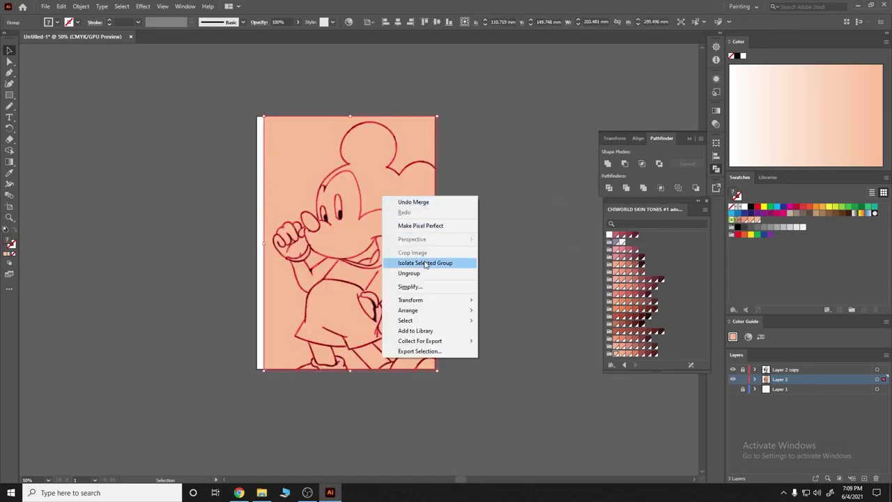
Step: Isolate Mickey's line-art group and select all of its paths
{"action": "left_click", "coordinate": [422, 262]}
{"action": "key", "text": "ctrl+a"}
{"action": "scroll", "coordinate": [370, 201], "scroll_direction": "up", "scroll_amount": 3}
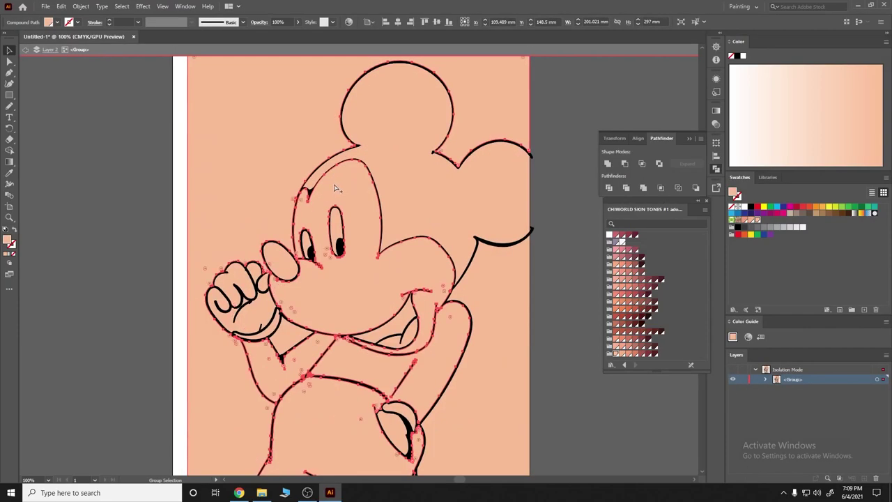
{"action": "scroll", "coordinate": [362, 193], "scroll_direction": "up", "scroll_amount": 2}
{"action": "scroll", "coordinate": [363, 193], "scroll_direction": "down", "scroll_amount": 1}
{"action": "scroll", "coordinate": [562, 388], "scroll_direction": "down", "scroll_amount": 2}
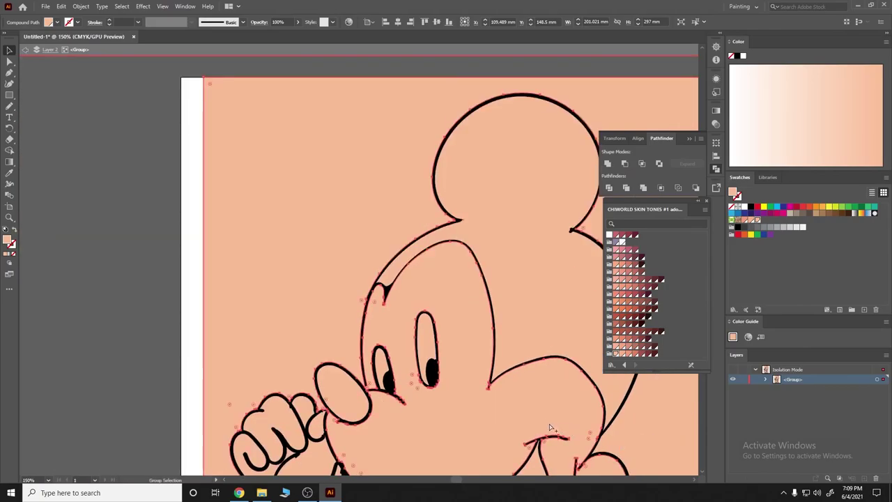
{"action": "scroll", "coordinate": [553, 397], "scroll_direction": "down", "scroll_amount": 1}
{"action": "scroll", "coordinate": [555, 395], "scroll_direction": "up", "scroll_amount": 1}
{"action": "scroll", "coordinate": [514, 341], "scroll_direction": "down", "scroll_amount": 2}
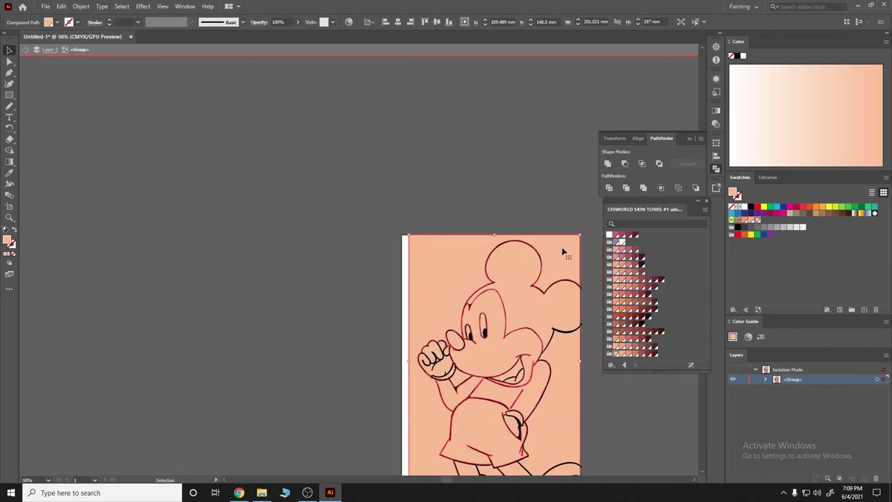
Step: Switch to Direct Selection and undo twice to strip the peach fills
{"action": "key", "text": "a"}
{"action": "left_click", "coordinate": [474, 223]}
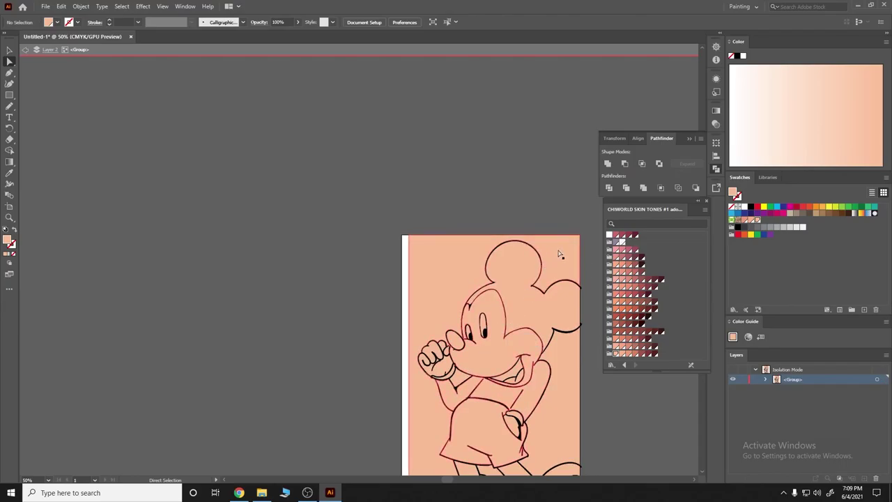
{"action": "scroll", "coordinate": [554, 314], "scroll_direction": "down", "scroll_amount": 2}
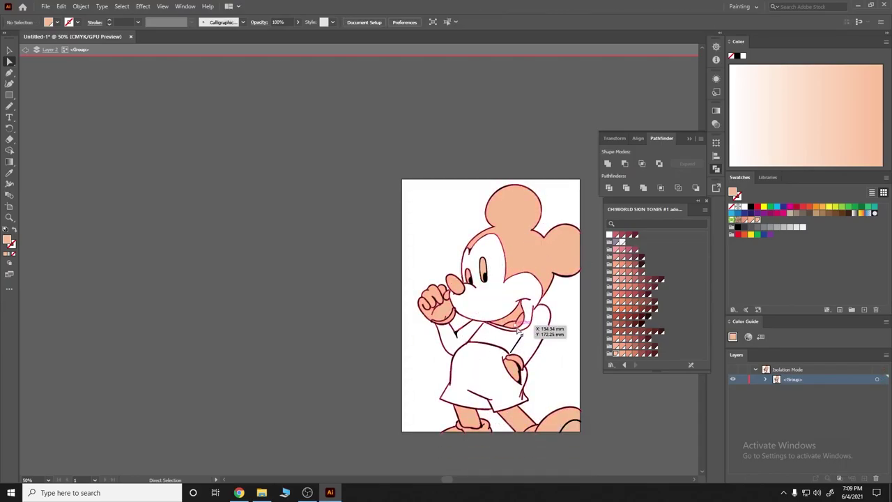
{"action": "key", "text": "ctrl+z"}
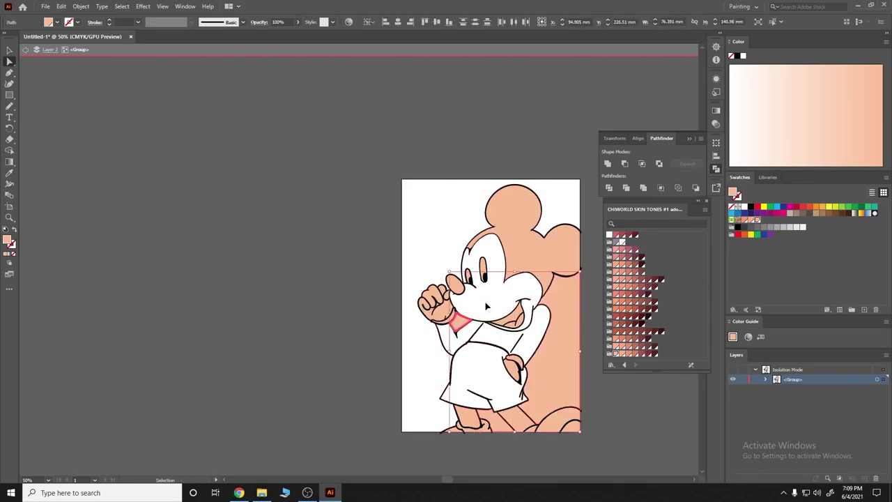
{"action": "key", "text": "ctrl+z"}
{"action": "key", "text": "ctrl+z"}
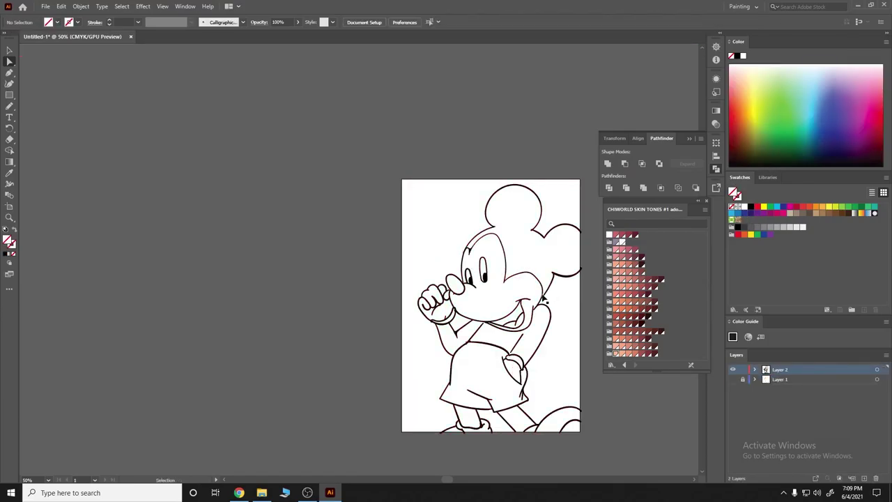
Step: Try the Paintbrush, then the Eraser, along Mickey's outlines
{"action": "scroll", "coordinate": [516, 267], "scroll_direction": "up", "scroll_amount": 3}
{"action": "left_click", "coordinate": [13, 105]}
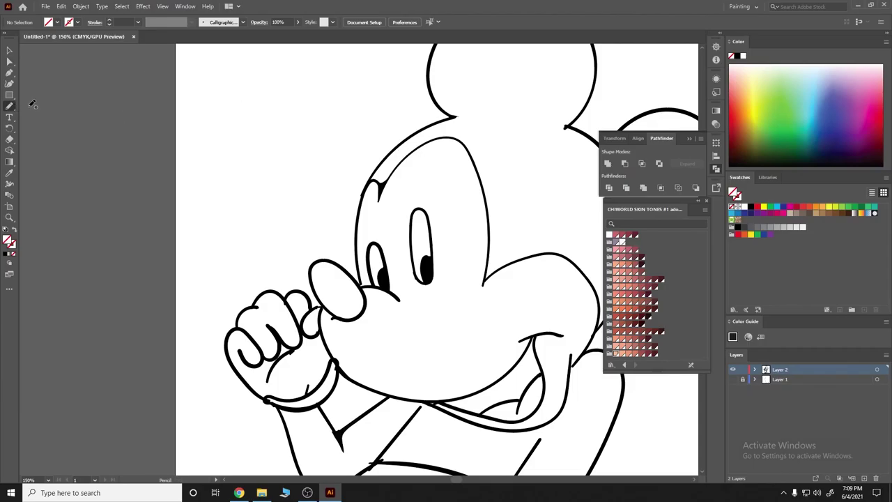
{"action": "scroll", "coordinate": [365, 272], "scroll_direction": "up", "scroll_amount": 2}
{"action": "scroll", "coordinate": [365, 271], "scroll_direction": "up", "scroll_amount": 1}
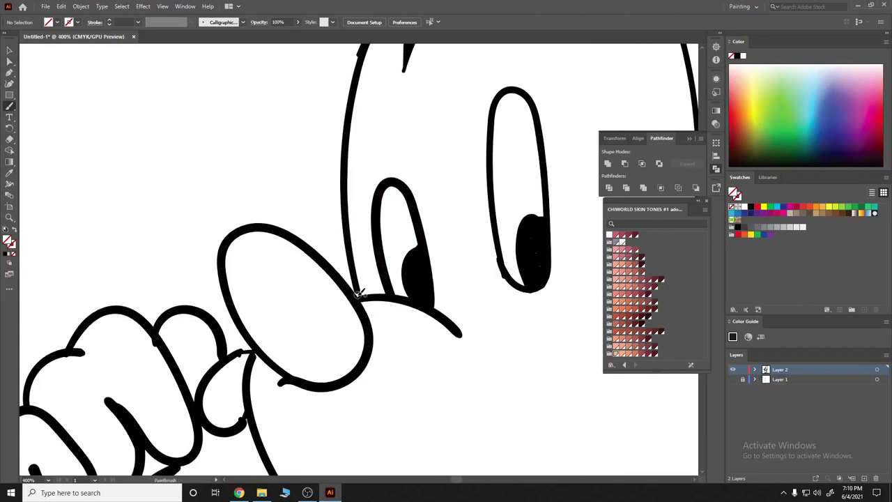
{"action": "scroll", "coordinate": [359, 287], "scroll_direction": "down", "scroll_amount": 1}
{"action": "key", "text": "shift+e"}
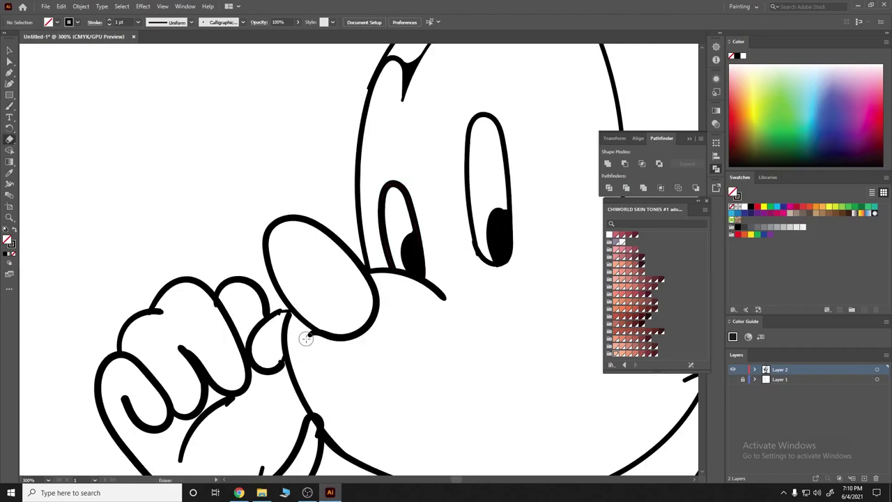
{"action": "scroll", "coordinate": [458, 328], "scroll_direction": "down", "scroll_amount": 4}
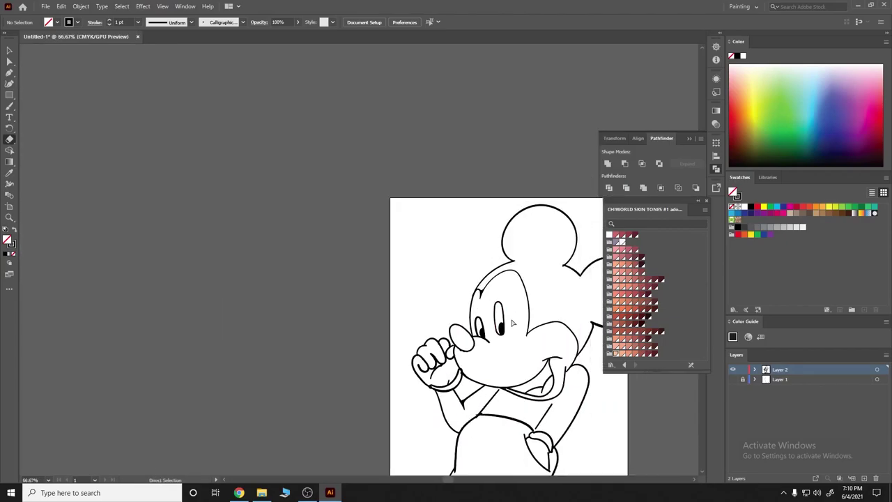
{"action": "scroll", "coordinate": [505, 318], "scroll_direction": "down", "scroll_amount": 1}
{"action": "scroll", "coordinate": [505, 317], "scroll_direction": "right", "scroll_amount": 1}
{"action": "scroll", "coordinate": [507, 325], "scroll_direction": "right", "scroll_amount": 1}
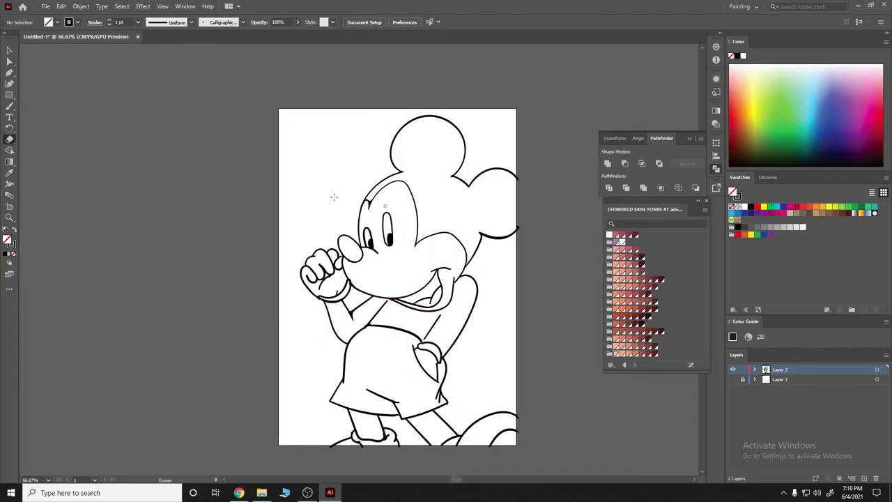
Step: Return to the Paintbrush with a 0.5 pt stroke weight
{"action": "left_click", "coordinate": [14, 109]}
{"action": "scroll", "coordinate": [284, 318], "scroll_direction": "up", "scroll_amount": 3}
{"action": "scroll", "coordinate": [234, 313], "scroll_direction": "up", "scroll_amount": 2}
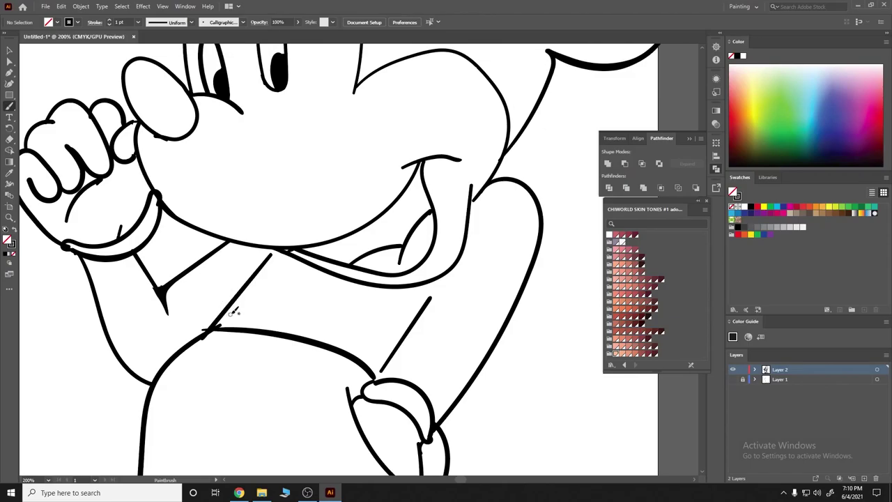
{"action": "scroll", "coordinate": [390, 301], "scroll_direction": "up", "scroll_amount": 2}
{"action": "scroll", "coordinate": [467, 249], "scroll_direction": "up", "scroll_amount": 2}
{"action": "left_click", "coordinate": [138, 21]}
{"action": "left_click", "coordinate": [153, 41]}
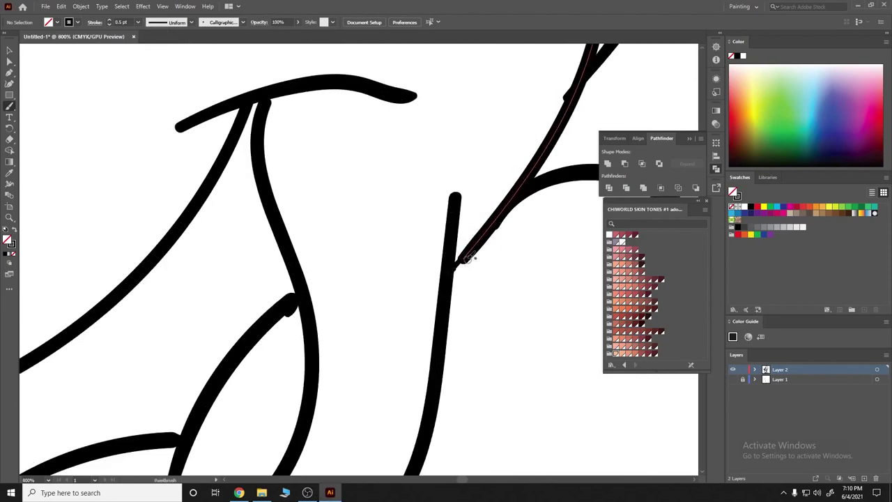
Step: Paint a thin stroke bridging the outline gap near the mouth
{"action": "left_click_drag", "start_coordinate": [460, 258], "coordinate": [460, 259]}
{"action": "scroll", "coordinate": [478, 202], "scroll_direction": "down", "scroll_amount": 3}
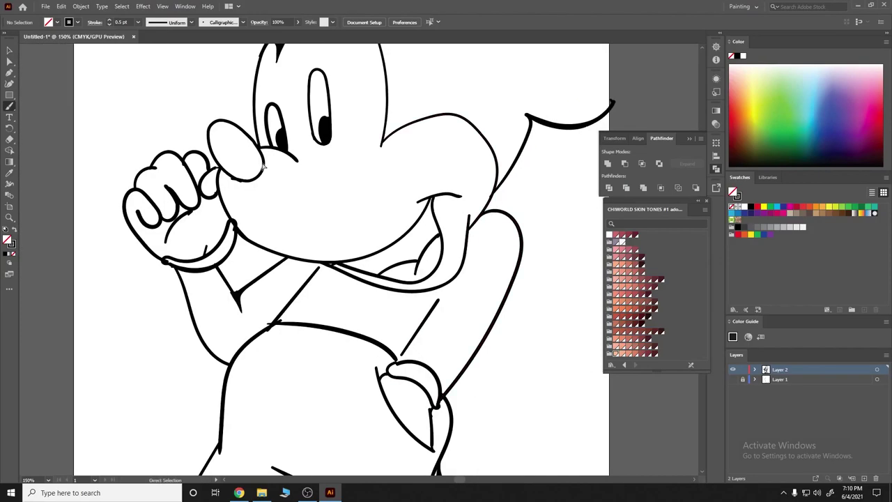
{"action": "scroll", "coordinate": [267, 176], "scroll_direction": "up", "scroll_amount": 1}
{"action": "scroll", "coordinate": [245, 190], "scroll_direction": "down", "scroll_amount": 3}
{"action": "scroll", "coordinate": [439, 206], "scroll_direction": "up", "scroll_amount": 1}
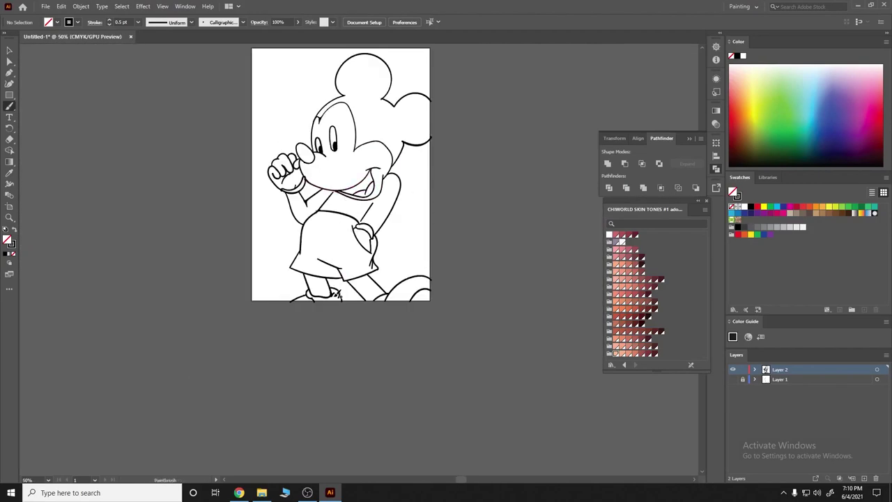
{"action": "scroll", "coordinate": [439, 206], "scroll_direction": "up", "scroll_amount": 1}
{"action": "scroll", "coordinate": [439, 206], "scroll_direction": "up", "scroll_amount": 2}
{"action": "scroll", "coordinate": [201, 144], "scroll_direction": "down", "scroll_amount": 1}
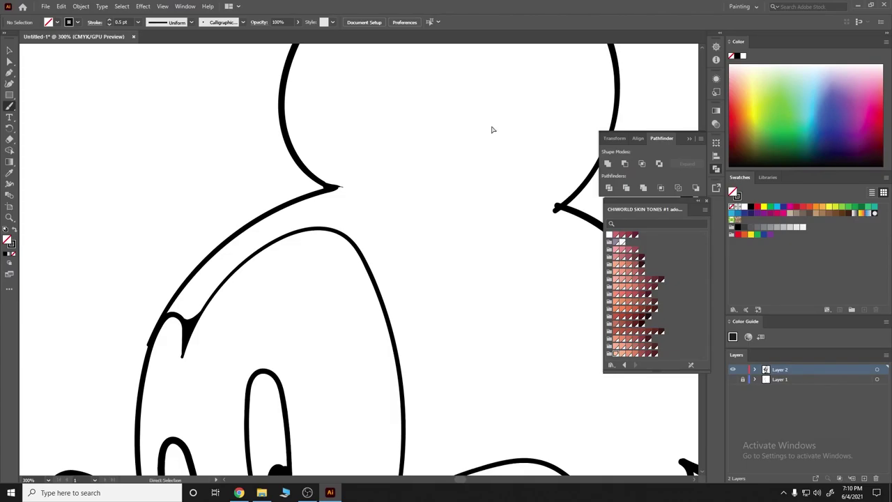
{"action": "scroll", "coordinate": [202, 144], "scroll_direction": "down", "scroll_amount": 2}
{"action": "scroll", "coordinate": [201, 143], "scroll_direction": "down", "scroll_amount": 1}
Step: Select all artwork and duplicate Layer 2 into a Layer 2 copy, keeping Layer 2 active
{"action": "key", "text": "v"}
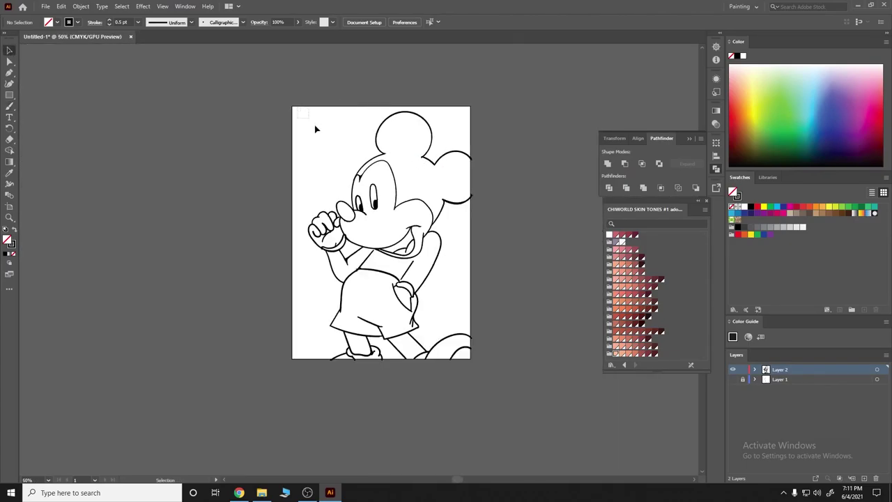
{"action": "key", "text": "ctrl+a"}
{"action": "left_click", "coordinate": [185, 7]}
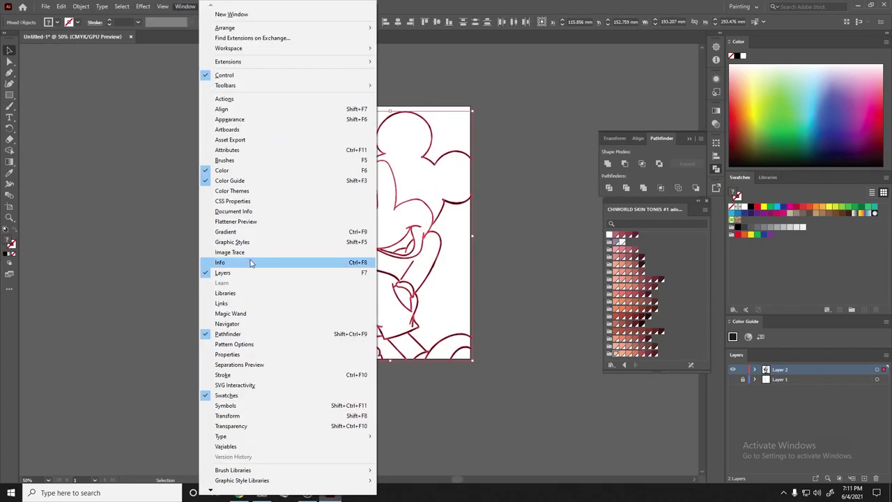
{"action": "left_click", "coordinate": [228, 334]}
{"action": "left_click", "coordinate": [184, 6]}
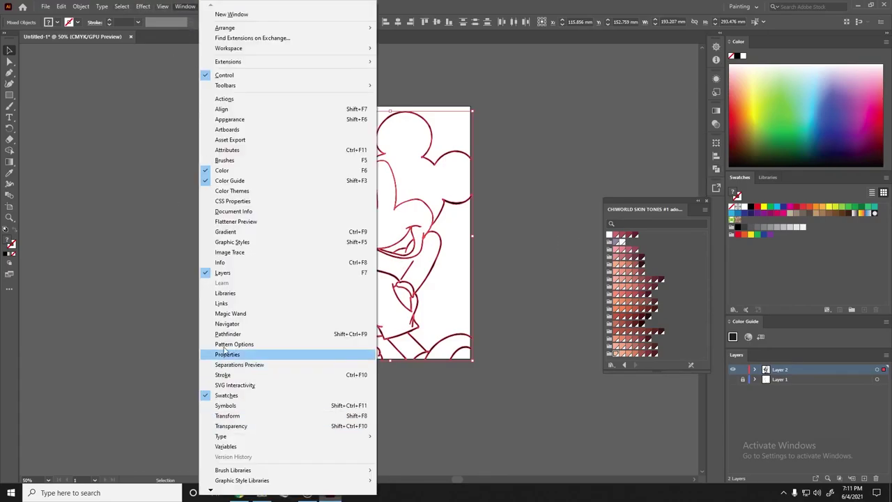
{"action": "left_click", "coordinate": [228, 334]}
{"action": "left_click_drag", "start_coordinate": [780, 370], "coordinate": [852, 478]}
{"action": "left_click", "coordinate": [795, 383]}
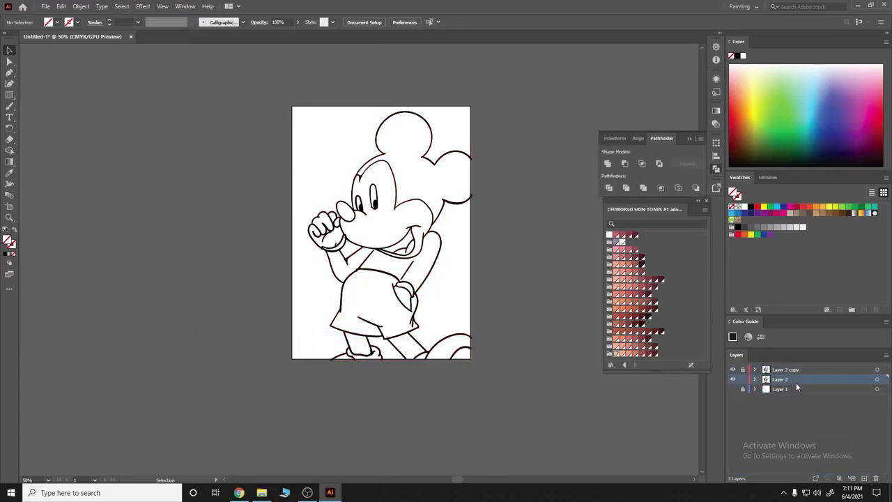
Step: Draw a page-sized peach rectangle and send it behind Mickey's outlines
{"action": "left_click", "coordinate": [9, 94]}
{"action": "left_click", "coordinate": [621, 354]}
{"action": "left_click_drag", "start_coordinate": [298, 110], "coordinate": [471, 356]}
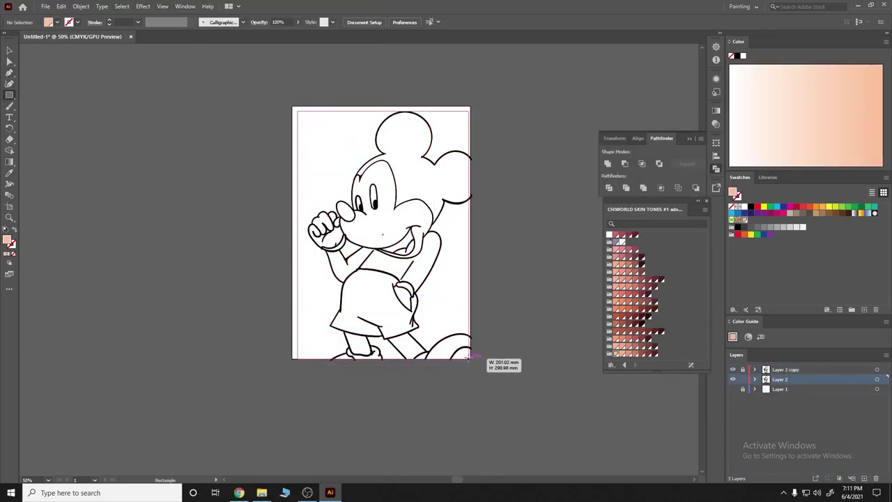
{"action": "left_click", "coordinate": [9, 51]}
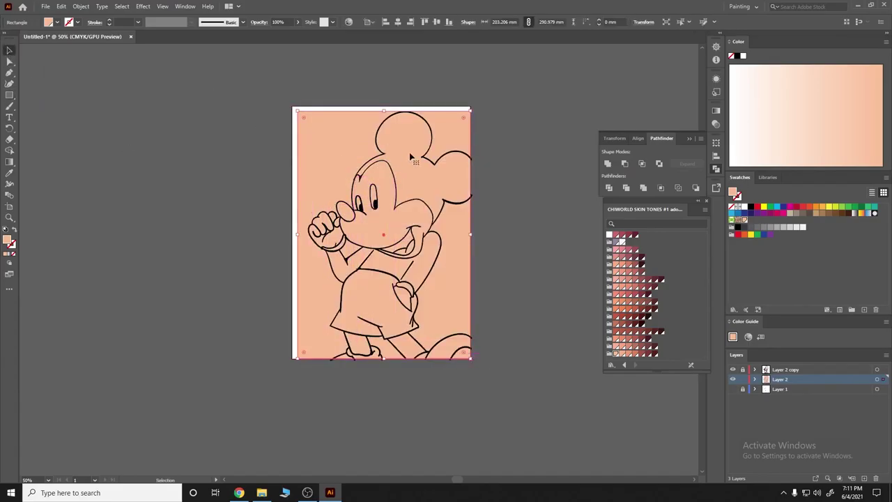
{"action": "right_click", "coordinate": [411, 154]}
{"action": "mouse_move", "coordinate": [474, 315]}
{"action": "left_click", "coordinate": [529, 339]}
{"action": "left_click", "coordinate": [467, 357]}
{"action": "right_click", "coordinate": [406, 160]}
Step: In the isolated group, delete the peach background pieces outside Mickey
{"action": "left_click", "coordinate": [432, 229]}
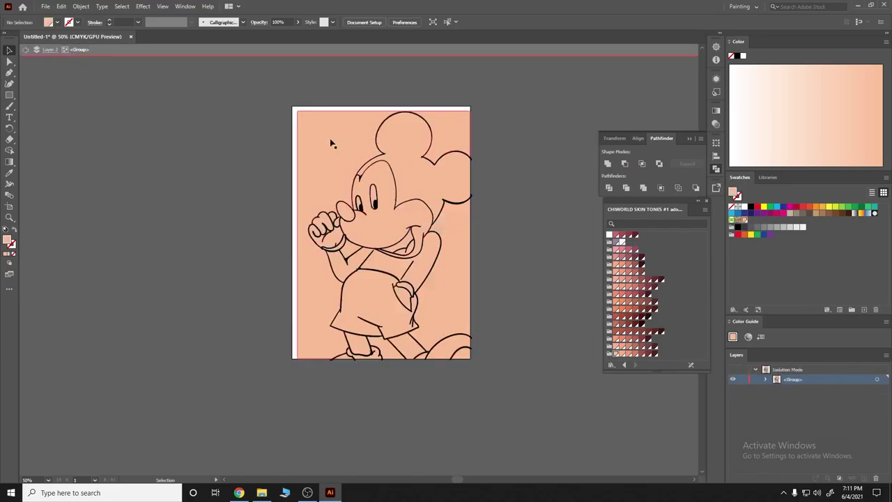
{"action": "left_click", "coordinate": [289, 151]}
{"action": "scroll", "coordinate": [348, 139], "scroll_direction": "up", "scroll_amount": 1}
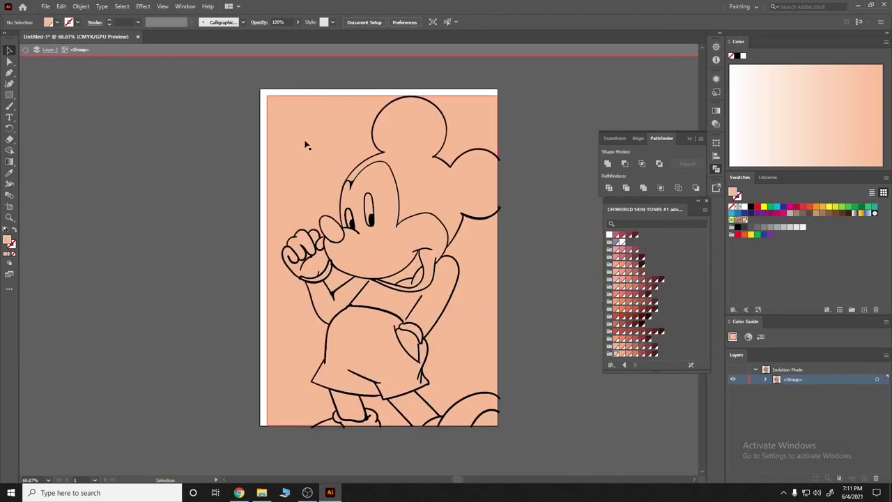
{"action": "left_click", "coordinate": [10, 61]}
{"action": "left_click", "coordinate": [320, 145]}
{"action": "key", "text": "Delete"}
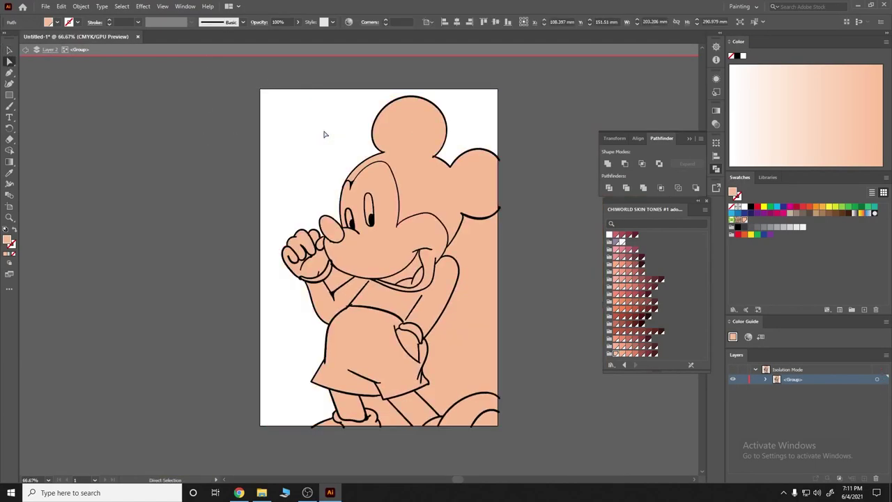
{"action": "left_click", "coordinate": [471, 313]}
{"action": "key", "text": "Delete"}
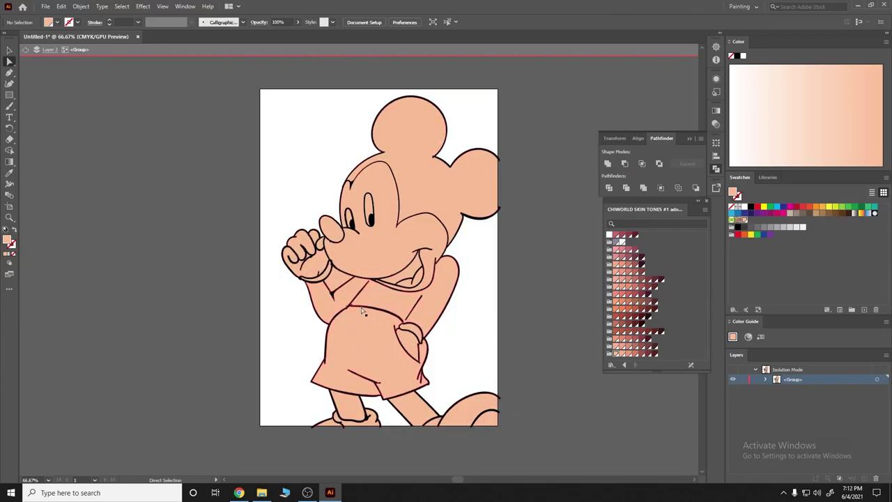
Step: Fill Mickey's head and ears with black 000000
{"action": "left_click", "coordinate": [454, 206]}
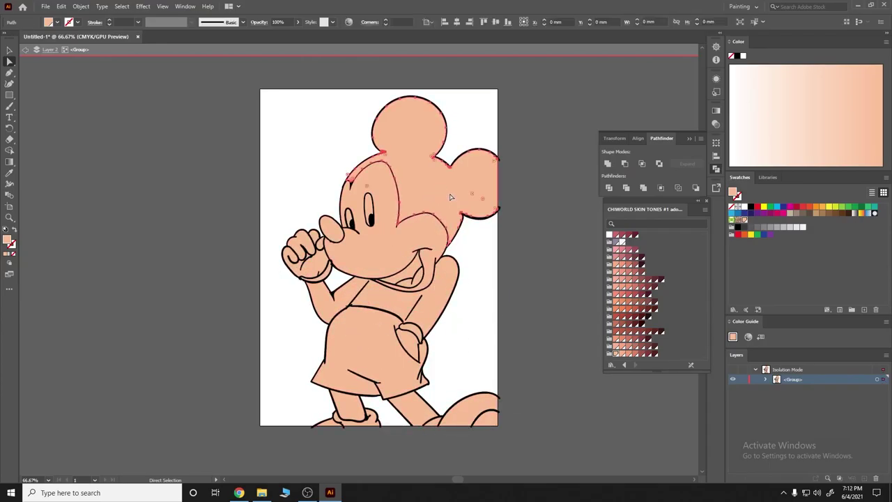
{"action": "double_click", "coordinate": [8, 240]}
{"action": "type", "text": "000000"}
{"action": "left_click", "coordinate": [284, 301]}
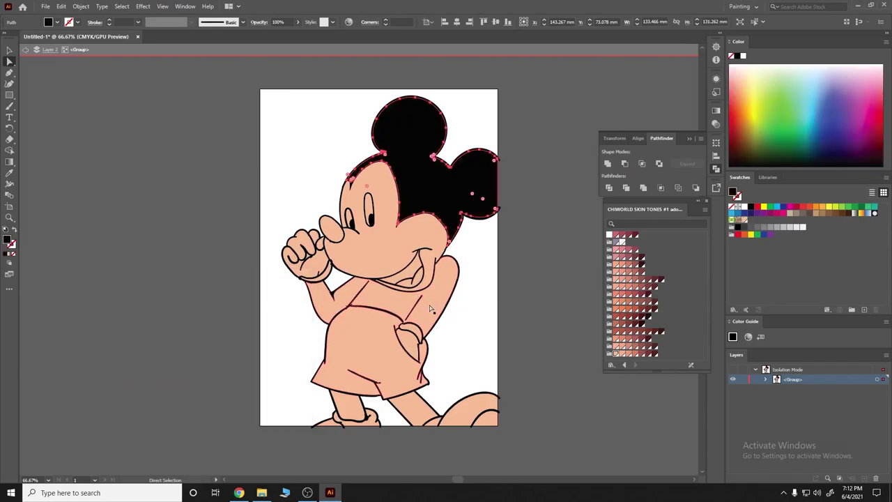
{"action": "left_click", "coordinate": [430, 307]}
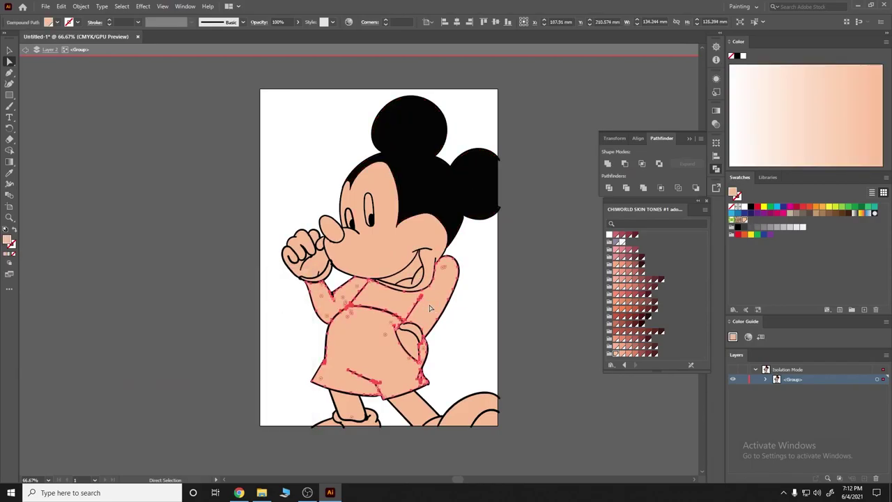
{"action": "left_click", "coordinate": [468, 305]}
Step: Select Mickey's peach body fill shape and inspect it
{"action": "scroll", "coordinate": [478, 255], "scroll_direction": "up", "scroll_amount": 2}
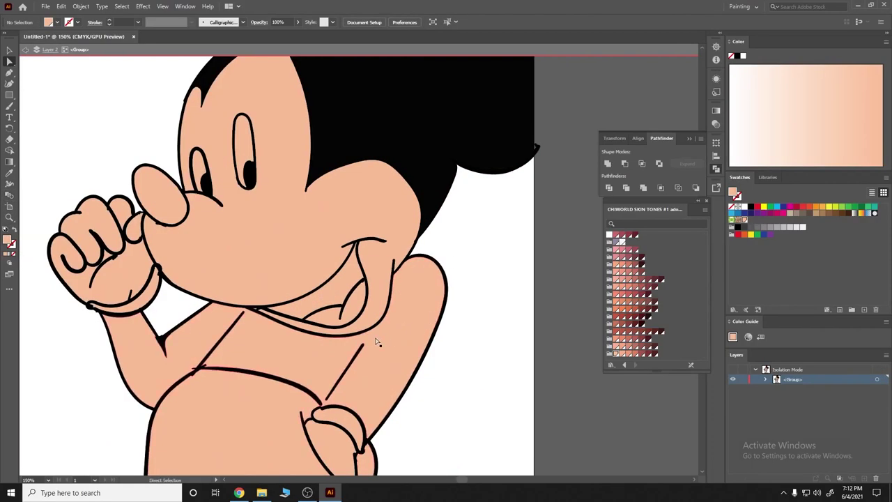
{"action": "left_click", "coordinate": [340, 388]}
{"action": "scroll", "coordinate": [413, 329], "scroll_direction": "down", "scroll_amount": 1}
{"action": "scroll", "coordinate": [413, 329], "scroll_direction": "down", "scroll_amount": 2}
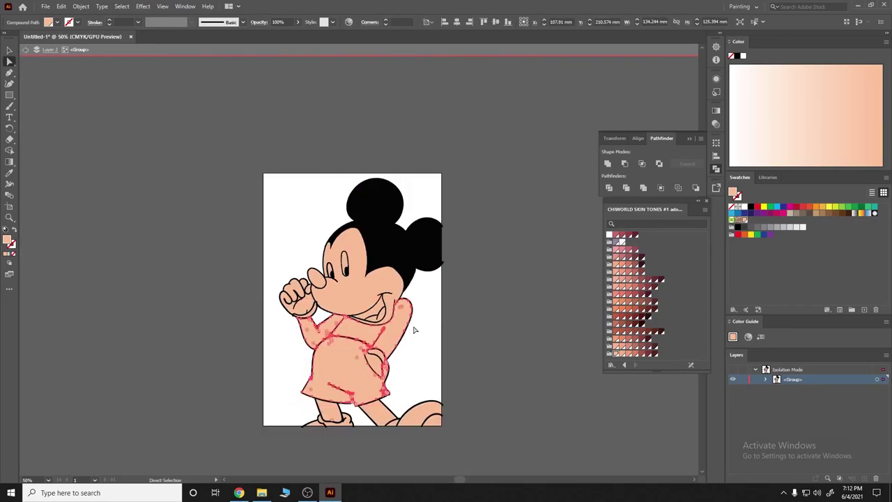
{"action": "scroll", "coordinate": [414, 330], "scroll_direction": "down", "scroll_amount": 1}
{"action": "scroll", "coordinate": [414, 313], "scroll_direction": "down", "scroll_amount": 1}
{"action": "scroll", "coordinate": [414, 304], "scroll_direction": "up", "scroll_amount": 2}
{"action": "scroll", "coordinate": [398, 318], "scroll_direction": "up", "scroll_amount": 1}
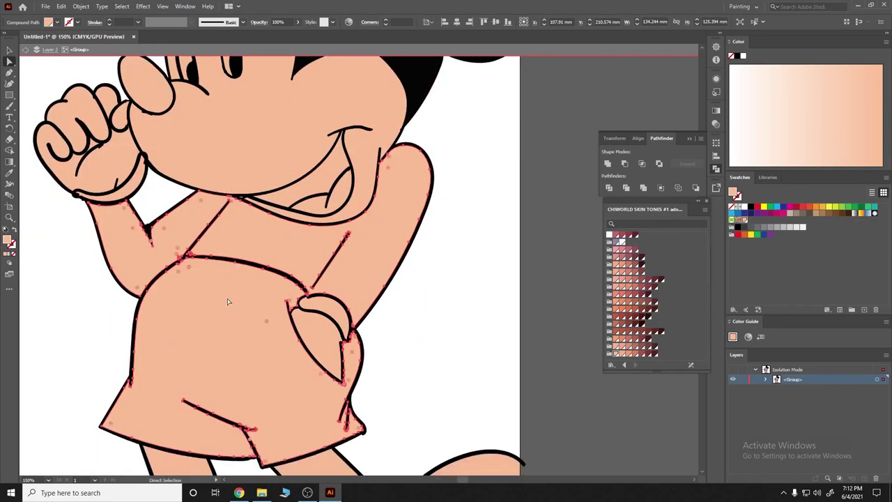
Step: Review the peach-filled body group with the Selection tool, then undo to leave isolation
{"action": "key", "text": "v"}
{"action": "scroll", "coordinate": [227, 301], "scroll_direction": "up", "scroll_amount": 1}
{"action": "scroll", "coordinate": [340, 294], "scroll_direction": "up", "scroll_amount": 1}
{"action": "scroll", "coordinate": [340, 295], "scroll_direction": "down", "scroll_amount": 2}
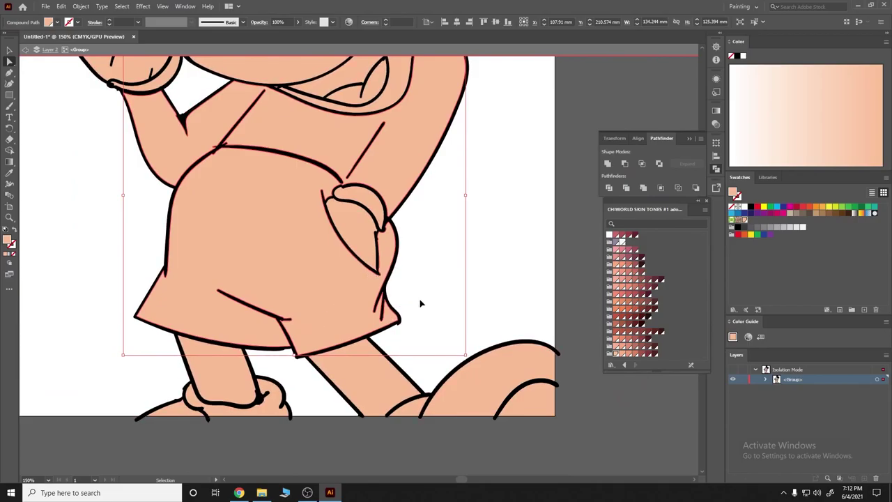
{"action": "scroll", "coordinate": [407, 246], "scroll_direction": "left", "scroll_amount": 2}
{"action": "scroll", "coordinate": [478, 206], "scroll_direction": "up", "scroll_amount": 1}
{"action": "key", "text": "v"}
{"action": "scroll", "coordinate": [411, 284], "scroll_direction": "up", "scroll_amount": 1}
{"action": "scroll", "coordinate": [410, 283], "scroll_direction": "down", "scroll_amount": 1}
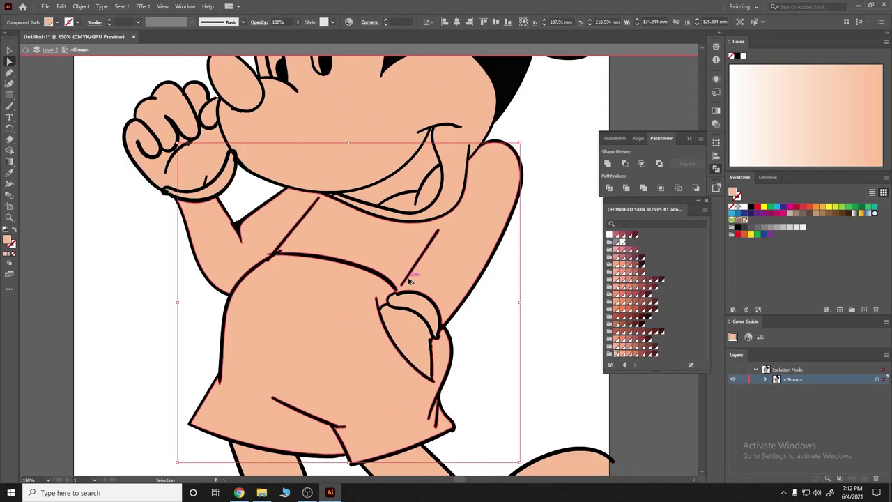
{"action": "scroll", "coordinate": [409, 279], "scroll_direction": "down", "scroll_amount": 2}
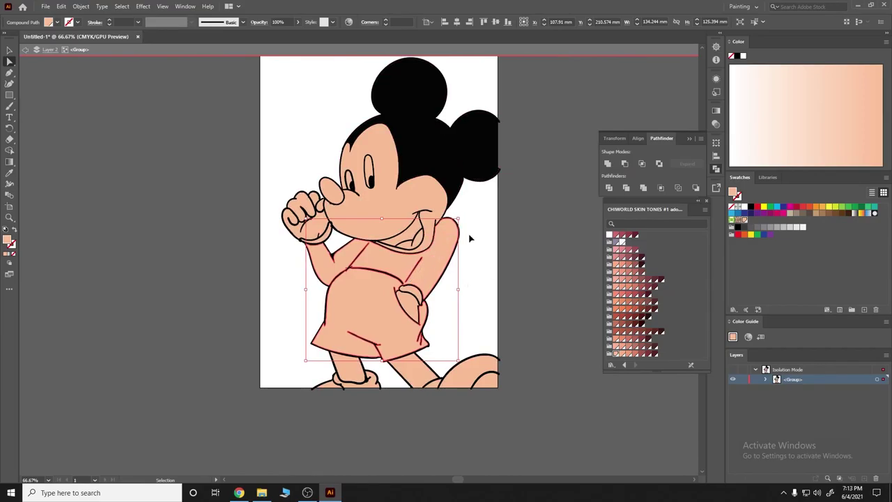
{"action": "key", "text": "ctrl+z"}
Step: Undo the peach fills, returning Mickey to bare black outlines
{"action": "key", "text": "ctrl+z"}
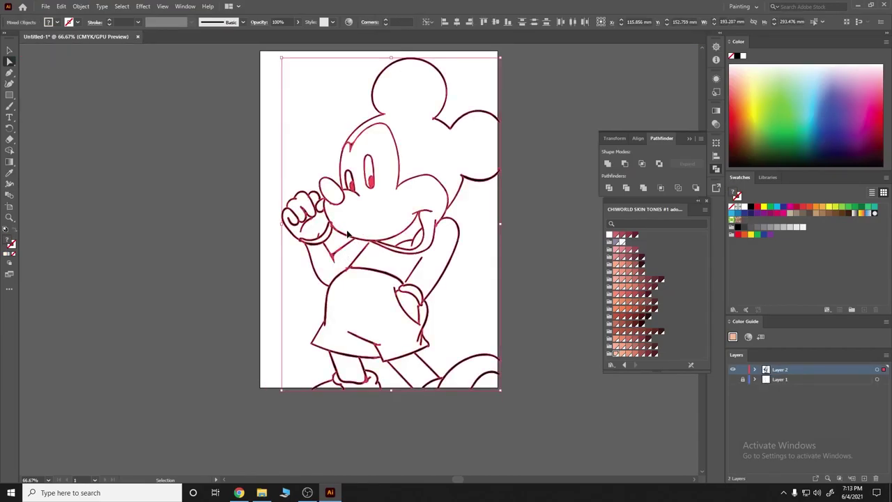
{"action": "key", "text": "ctrl+z"}
{"action": "key", "text": "b"}
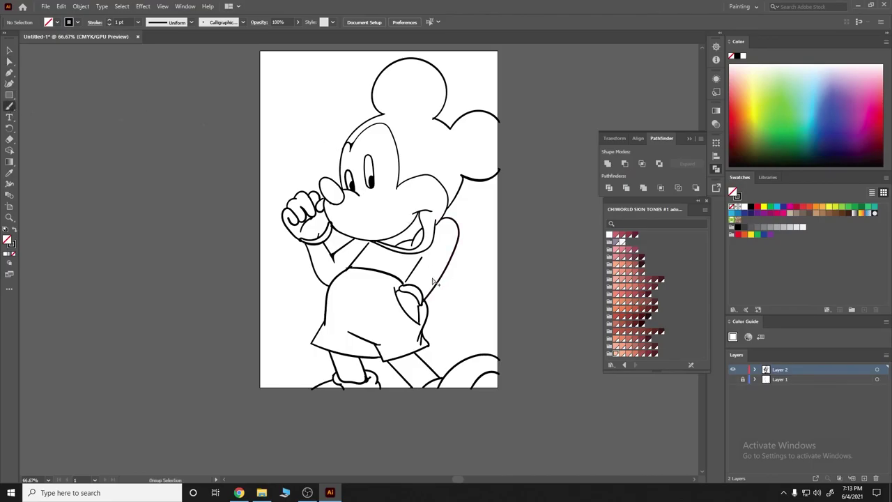
{"action": "scroll", "coordinate": [488, 279], "scroll_direction": "up", "scroll_amount": 3}
{"action": "scroll", "coordinate": [466, 266], "scroll_direction": "down", "scroll_amount": 2}
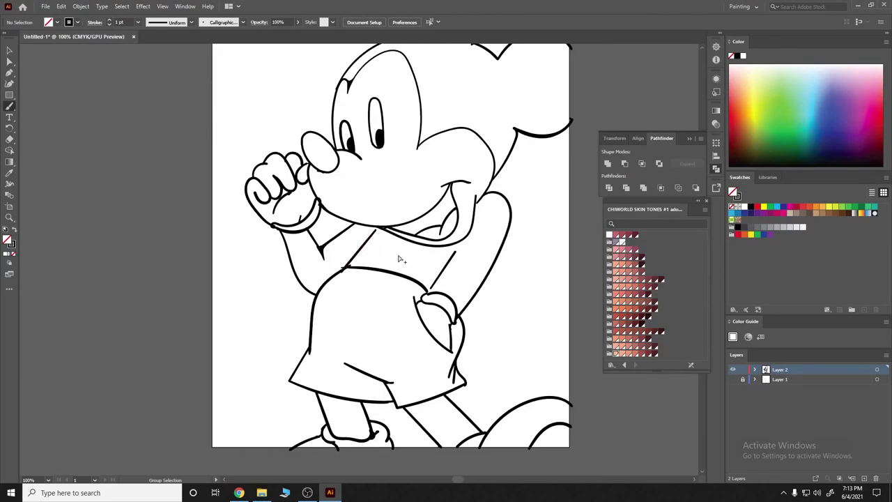
{"action": "scroll", "coordinate": [404, 255], "scroll_direction": "down", "scroll_amount": 3}
{"action": "scroll", "coordinate": [269, 236], "scroll_direction": "up", "scroll_amount": 2}
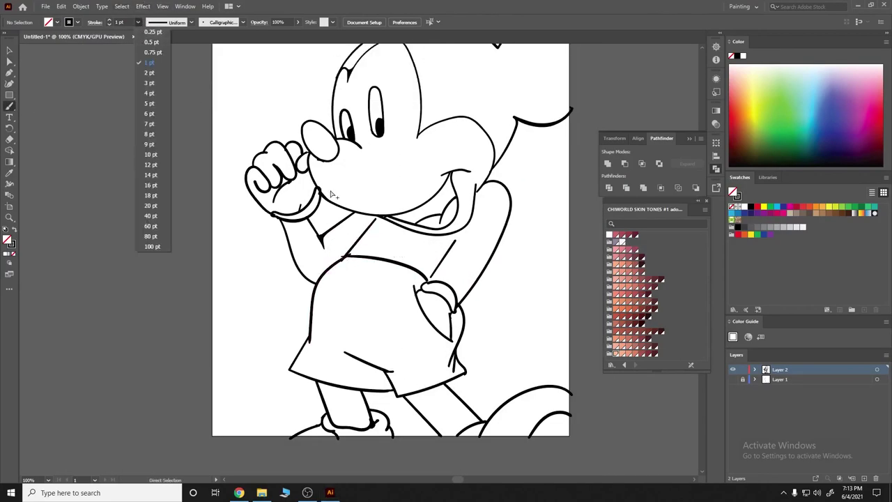
{"action": "scroll", "coordinate": [317, 235], "scroll_direction": "up", "scroll_amount": 1}
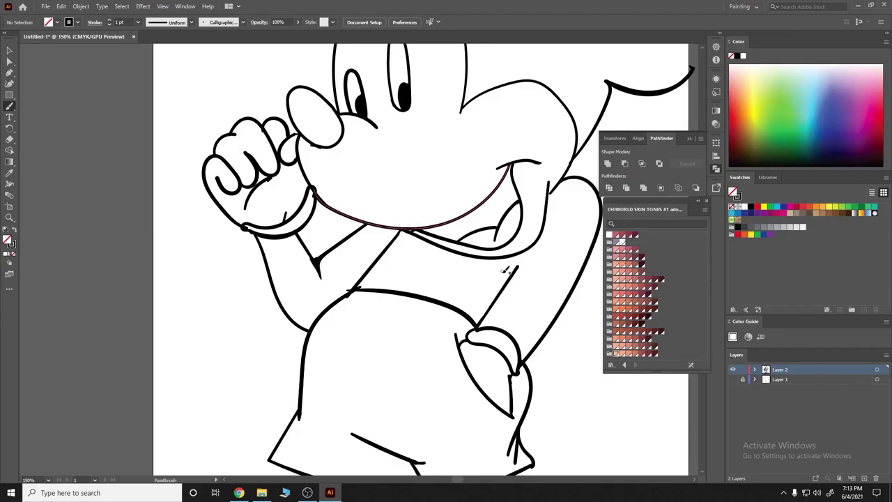
Step: Draw a short Pencil stroke closing the armpit gap and make it solid black
{"action": "right_click", "coordinate": [10, 106]}
{"action": "left_click", "coordinate": [42, 129]}
{"action": "left_click_drag", "start_coordinate": [381, 286], "coordinate": [375, 289]}
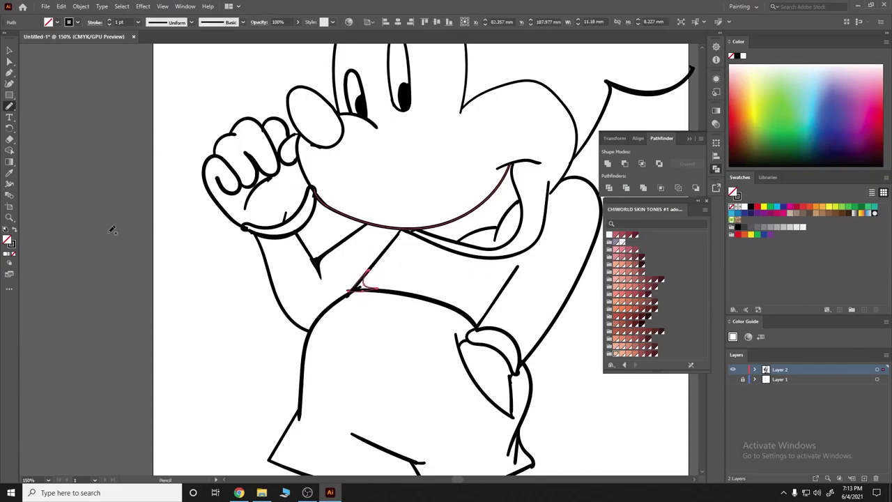
{"action": "left_click", "coordinate": [15, 229]}
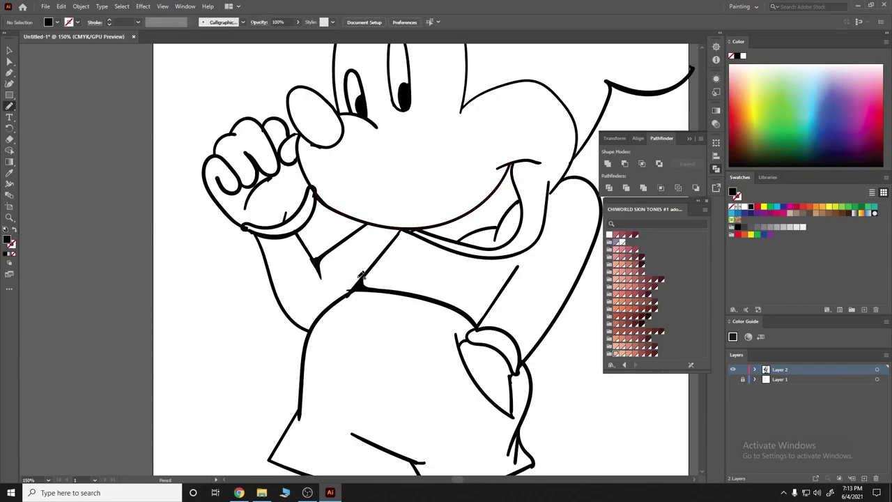
Step: Zoom out and pan across the artboard to review the line art
{"action": "key", "text": "ctrl+minus"}
{"action": "key", "text": "ctrl+minus"}
{"action": "key", "text": "ctrl+minus"}
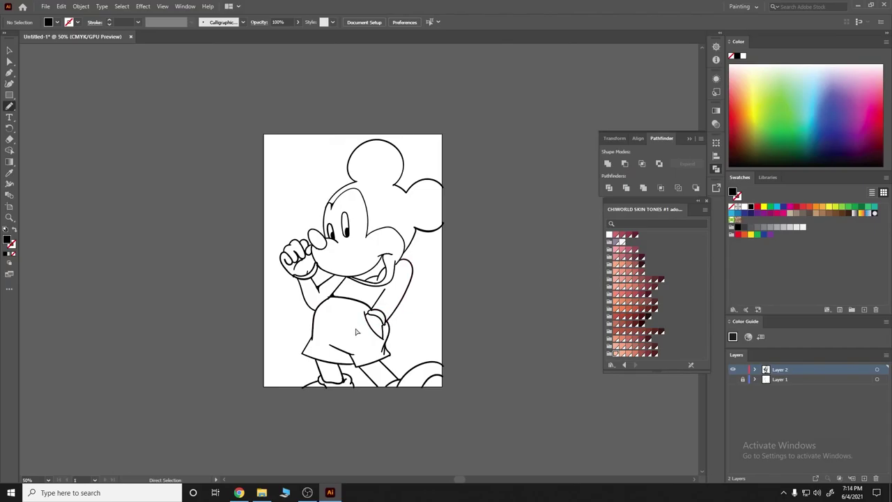
{"action": "scroll", "coordinate": [356, 332], "scroll_direction": "up", "scroll_amount": 2}
{"action": "scroll", "coordinate": [362, 334], "scroll_direction": "up", "scroll_amount": 1}
{"action": "scroll", "coordinate": [362, 335], "scroll_direction": "up", "scroll_amount": 2}
{"action": "scroll", "coordinate": [375, 341], "scroll_direction": "down", "scroll_amount": 3}
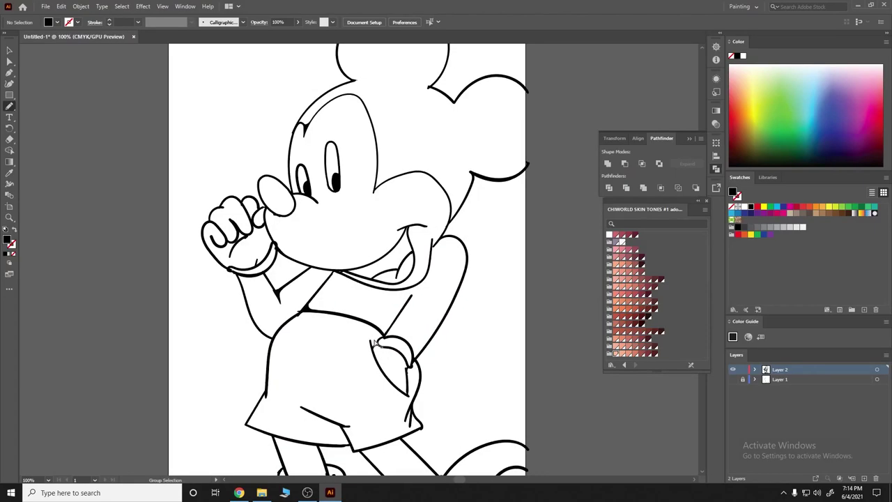
{"action": "scroll", "coordinate": [374, 342], "scroll_direction": "down", "scroll_amount": 2}
{"action": "scroll", "coordinate": [414, 323], "scroll_direction": "up", "scroll_amount": 3}
{"action": "scroll", "coordinate": [333, 258], "scroll_direction": "up", "scroll_amount": 2}
{"action": "scroll", "coordinate": [299, 276], "scroll_direction": "left", "scroll_amount": 2}
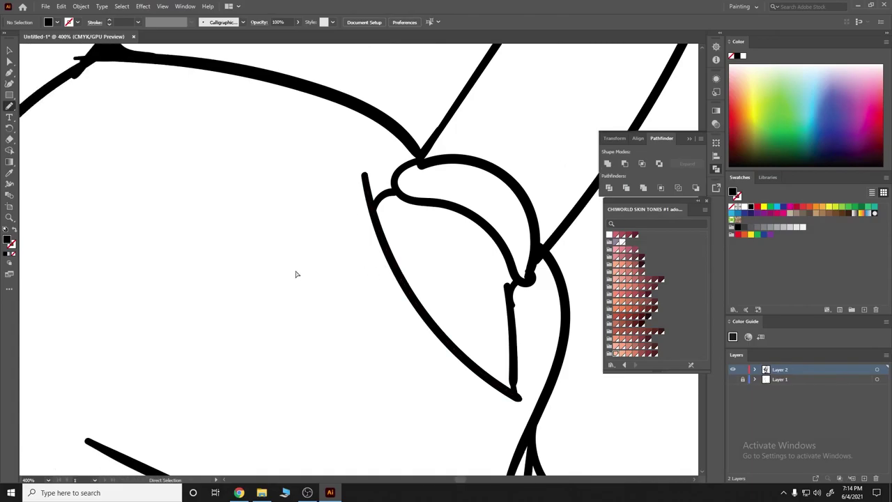
{"action": "scroll", "coordinate": [300, 276], "scroll_direction": "down", "scroll_amount": 2}
{"action": "scroll", "coordinate": [319, 302], "scroll_direction": "up", "scroll_amount": 1}
{"action": "scroll", "coordinate": [342, 339], "scroll_direction": "down", "scroll_amount": 2}
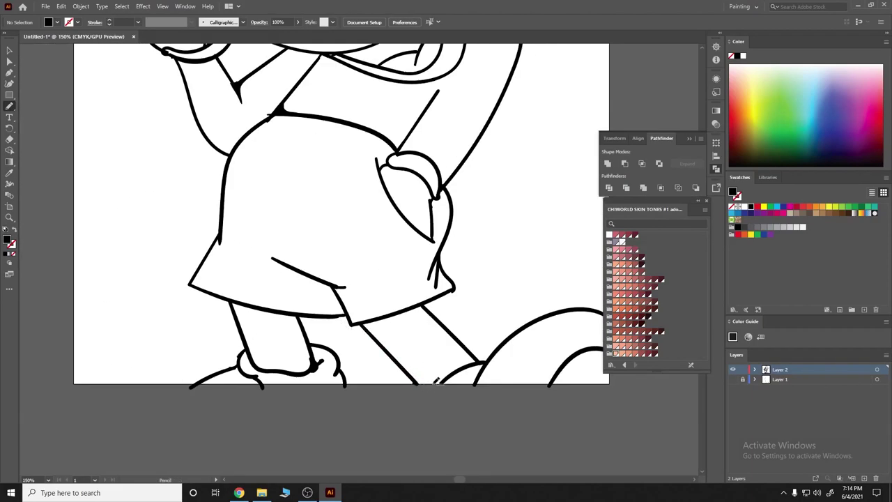
{"action": "scroll", "coordinate": [416, 376], "scroll_direction": "down", "scroll_amount": 1}
{"action": "scroll", "coordinate": [418, 366], "scroll_direction": "up", "scroll_amount": 2}
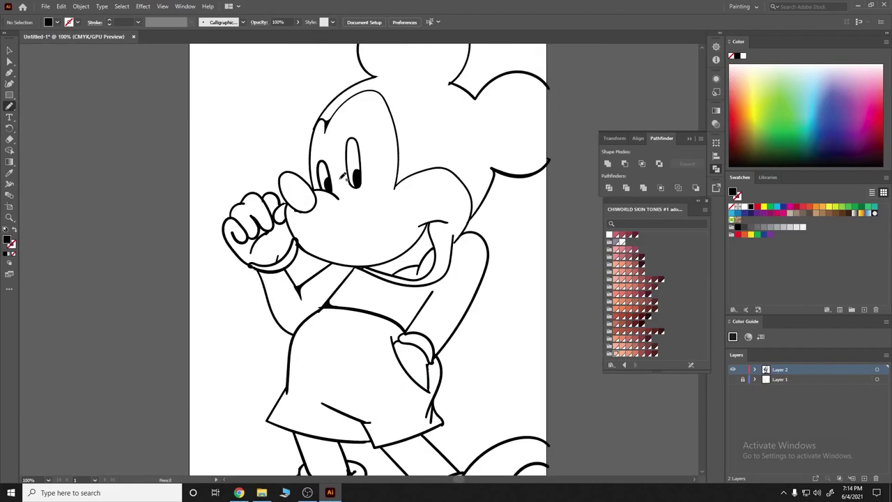
{"action": "scroll", "coordinate": [194, 138], "scroll_direction": "down", "scroll_amount": 1}
Step: Select the line art and duplicate Layer 2 as a Layer 2 copy
{"action": "key", "text": "v"}
{"action": "left_click_drag", "start_coordinate": [198, 98], "coordinate": [415, 334]}
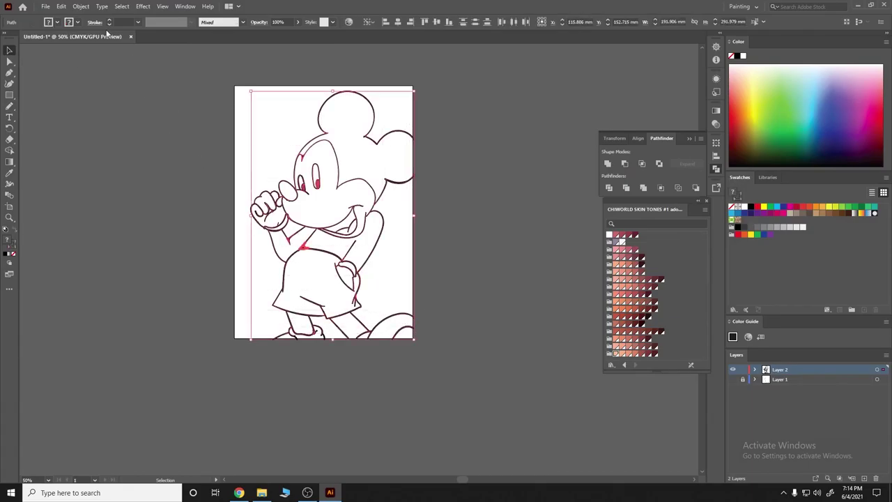
{"action": "left_click", "coordinate": [81, 7]}
{"action": "left_click", "coordinate": [109, 126]}
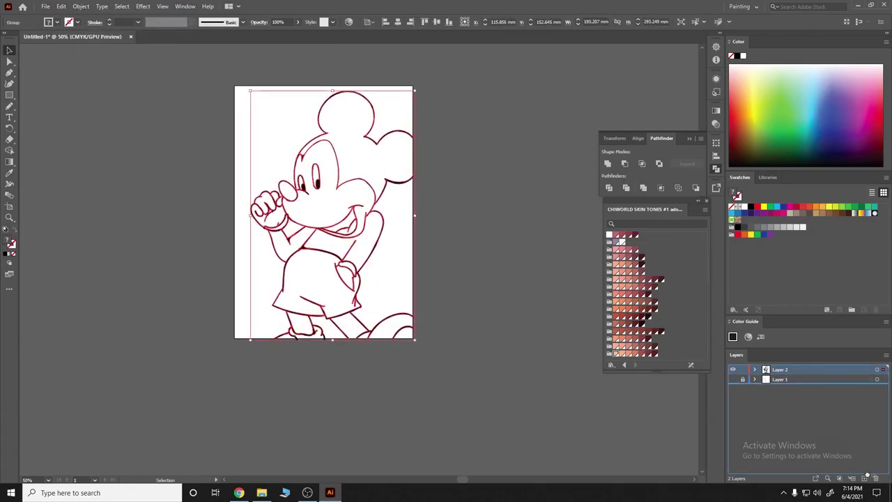
{"action": "left_click_drag", "start_coordinate": [779, 369], "coordinate": [767, 382]}
{"action": "left_click", "coordinate": [780, 379]}
Step: Draw a peach rectangle over the artboard and send it behind the line art
{"action": "key", "text": "m"}
{"action": "left_click", "coordinate": [615, 353]}
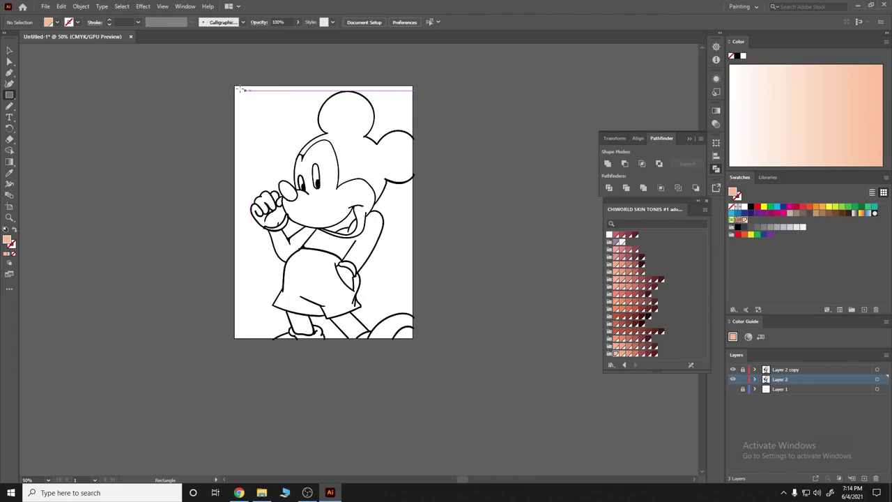
{"action": "left_click_drag", "start_coordinate": [247, 90], "coordinate": [412, 338]}
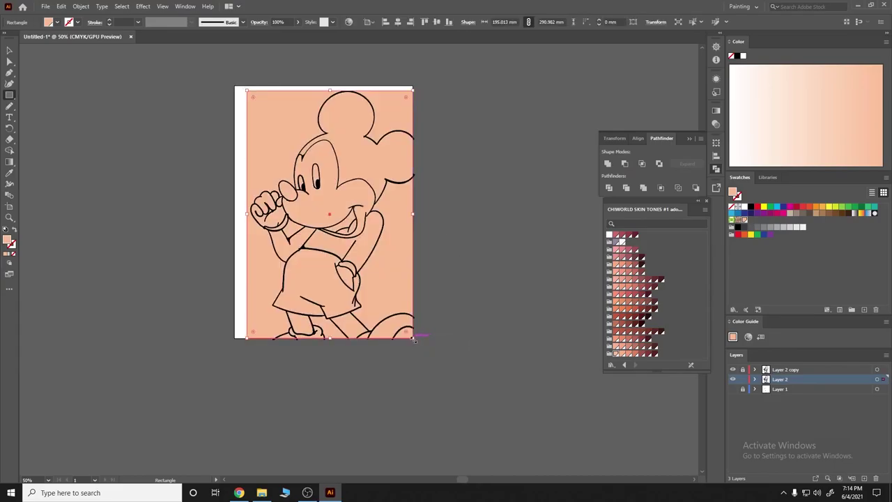
{"action": "key", "text": "v"}
{"action": "right_click", "coordinate": [286, 125]}
{"action": "left_click", "coordinate": [418, 314]}
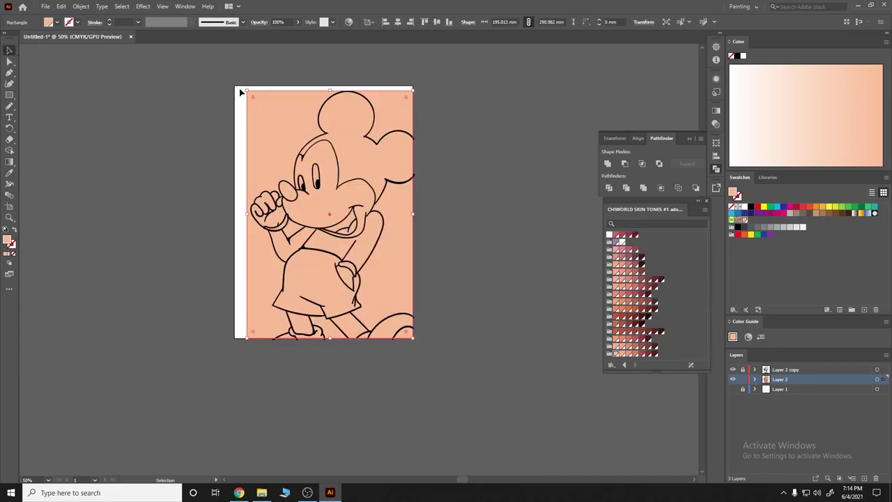
Step: Isolate the group and delete the peach background piece around Mickey
{"action": "double_click", "coordinate": [267, 114]}
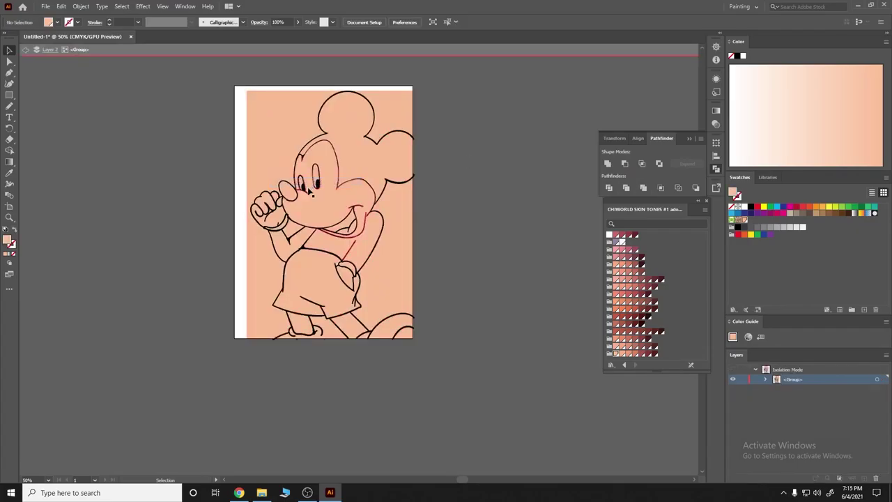
{"action": "left_click", "coordinate": [392, 260]}
{"action": "key", "text": "Delete"}
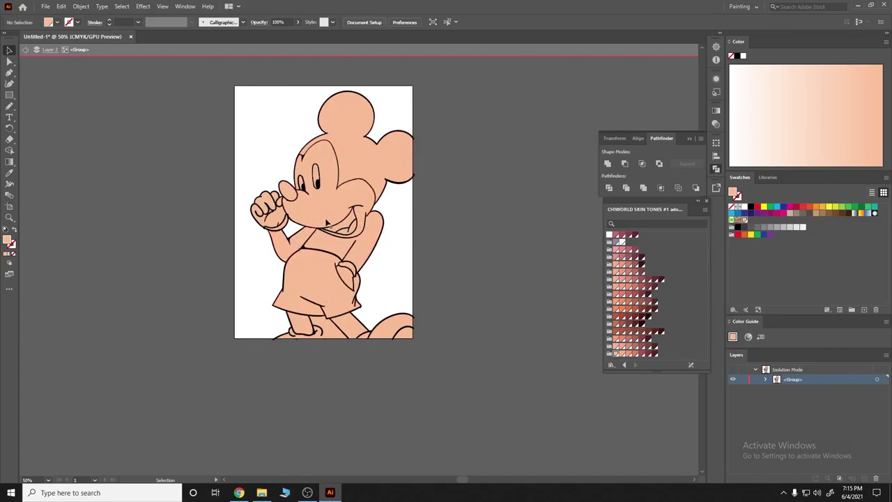
{"action": "scroll", "coordinate": [333, 333], "scroll_direction": "up", "scroll_amount": 2}
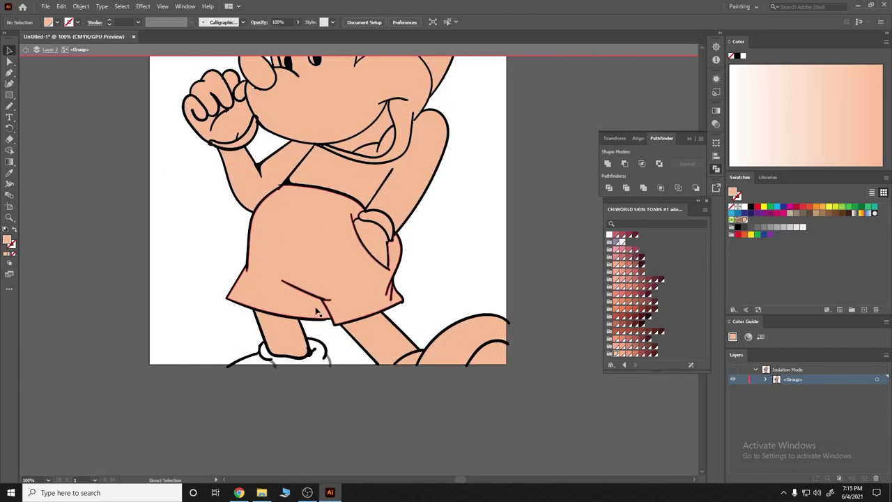
{"action": "scroll", "coordinate": [326, 274], "scroll_direction": "up", "scroll_amount": 1}
{"action": "scroll", "coordinate": [325, 274], "scroll_direction": "up", "scroll_amount": 2}
{"action": "scroll", "coordinate": [325, 274], "scroll_direction": "up", "scroll_amount": 2}
Step: Make the head and ears black, then start recolouring the face
{"action": "left_click", "coordinate": [418, 237]}
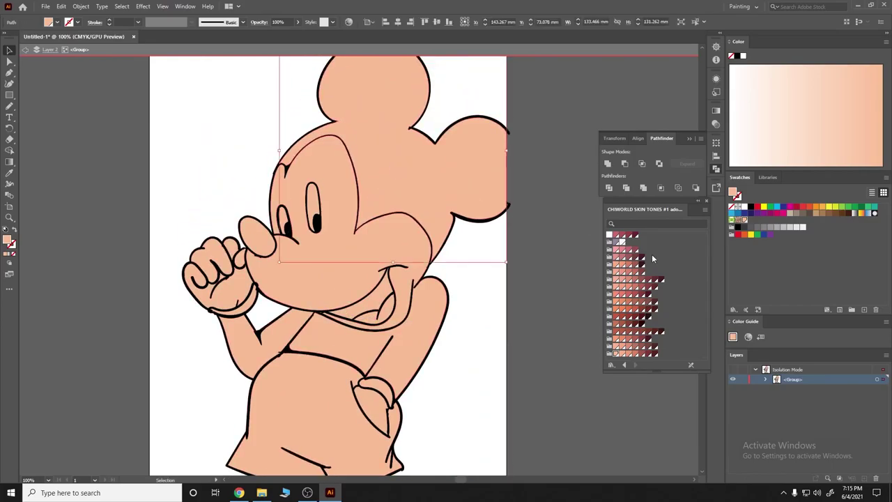
{"action": "double_click", "coordinate": [11, 242]}
{"action": "left_click", "coordinate": [418, 338]}
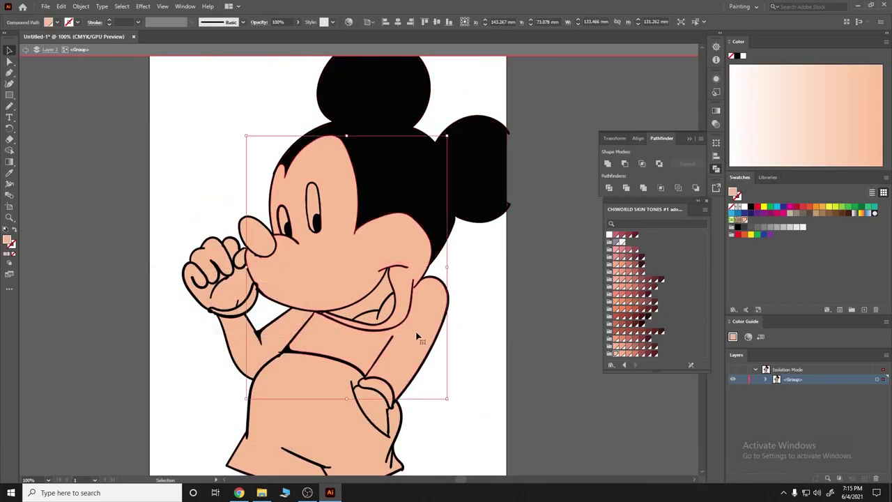
{"action": "double_click", "coordinate": [10, 241]}
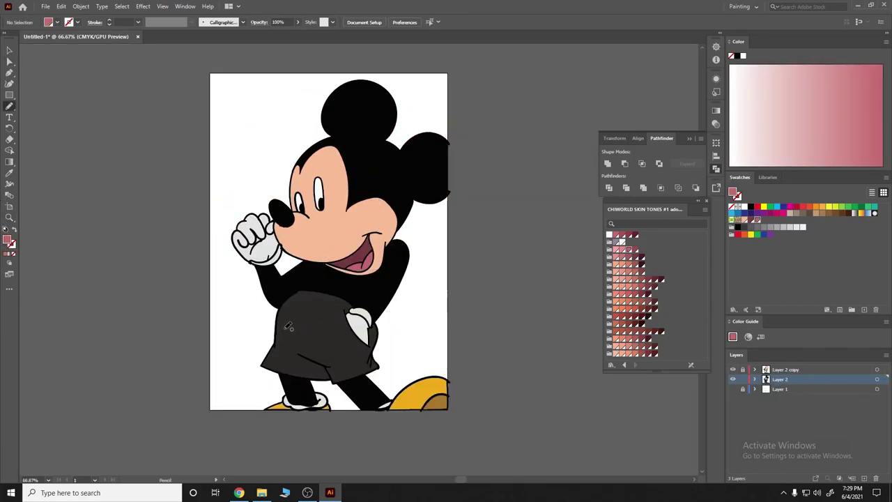
Step: Lock all of Layer 2's traced-path sublayers, then collapse Layer 2's sublayer list
{"action": "scroll", "coordinate": [437, 201], "scroll_direction": "down", "scroll_amount": 2}
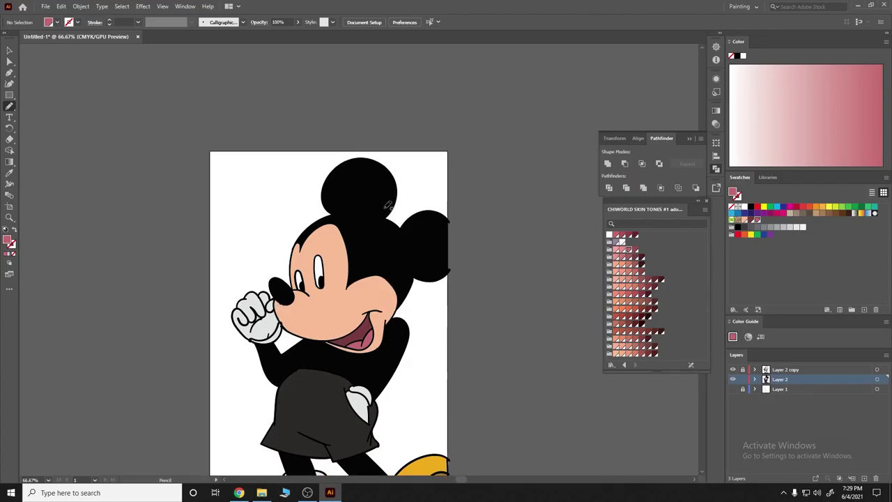
{"action": "left_click", "coordinate": [753, 379]}
{"action": "scroll", "coordinate": [761, 394], "scroll_direction": "down", "scroll_amount": 2}
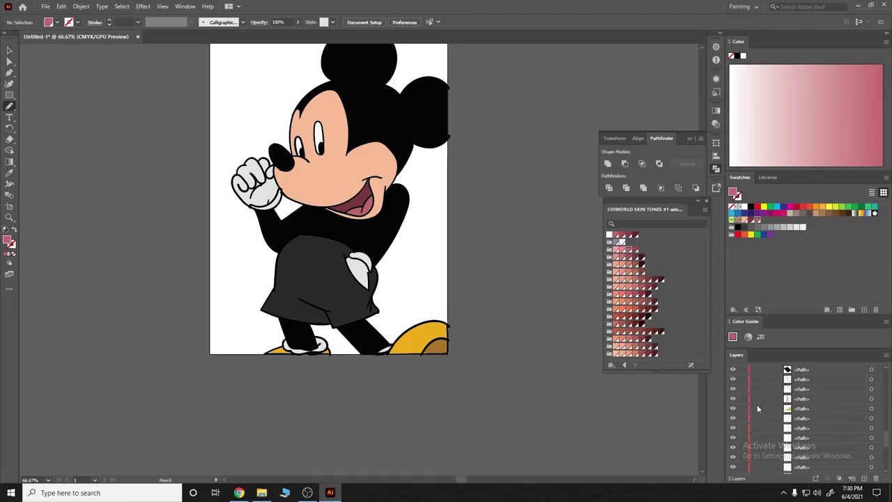
{"action": "scroll", "coordinate": [758, 408], "scroll_direction": "down", "scroll_amount": 2}
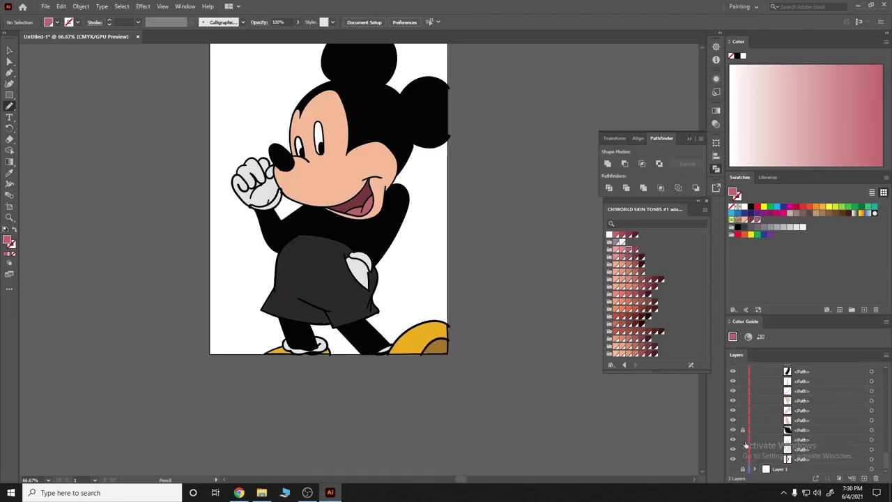
{"action": "scroll", "coordinate": [749, 439], "scroll_direction": "up", "scroll_amount": 1}
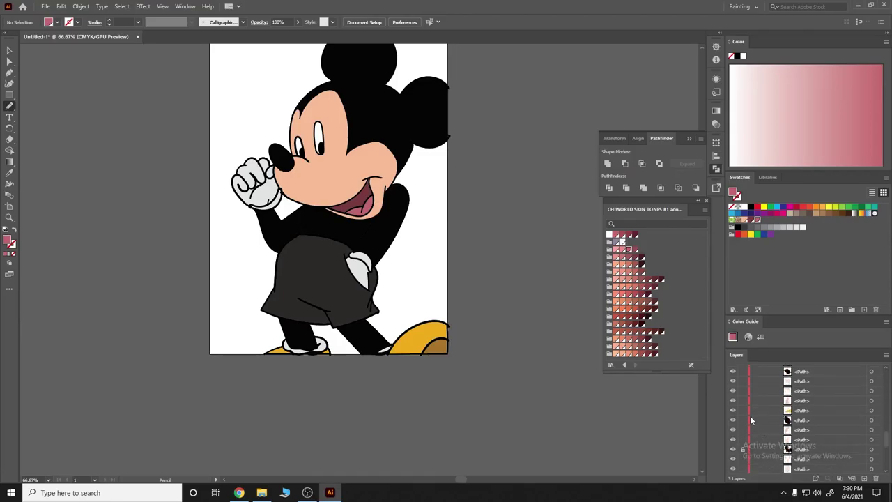
{"action": "scroll", "coordinate": [752, 420], "scroll_direction": "down", "scroll_amount": 1}
{"action": "scroll", "coordinate": [753, 410], "scroll_direction": "up", "scroll_amount": 3}
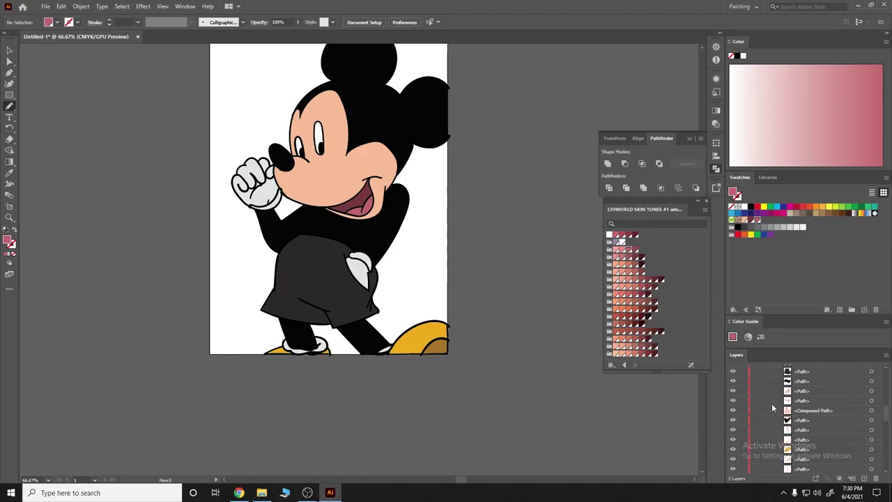
{"action": "scroll", "coordinate": [753, 422], "scroll_direction": "up", "scroll_amount": 2}
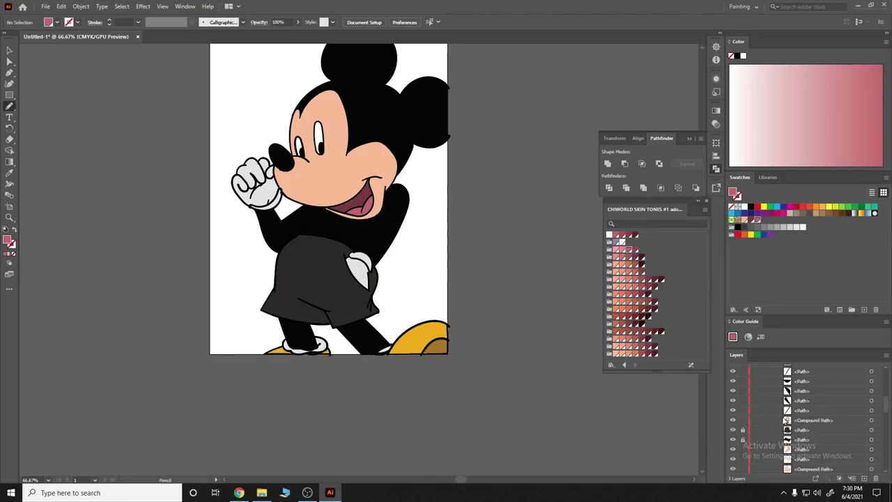
{"action": "left_click_drag", "start_coordinate": [743, 402], "coordinate": [744, 433]}
{"action": "scroll", "coordinate": [747, 401], "scroll_direction": "up", "scroll_amount": 2}
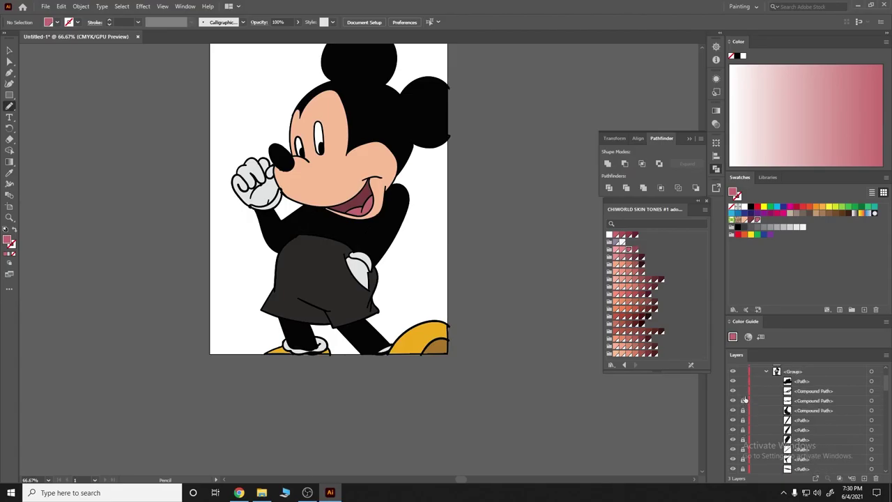
{"action": "left_click", "coordinate": [765, 375]}
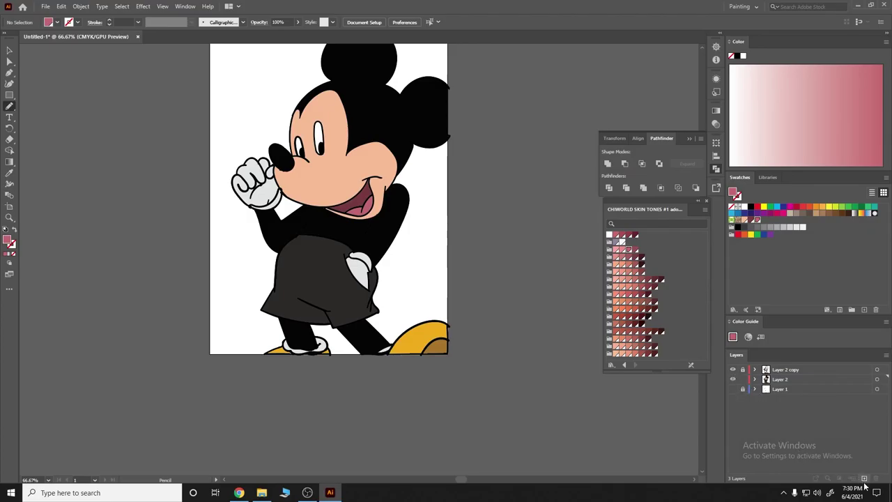
Step: Add a new empty layer for shading and zoom in on Mickey's face
{"action": "key", "text": "ctrl+l"}
{"action": "key", "text": "ctrl+equal"}
{"action": "key", "text": "ctrl+equal"}
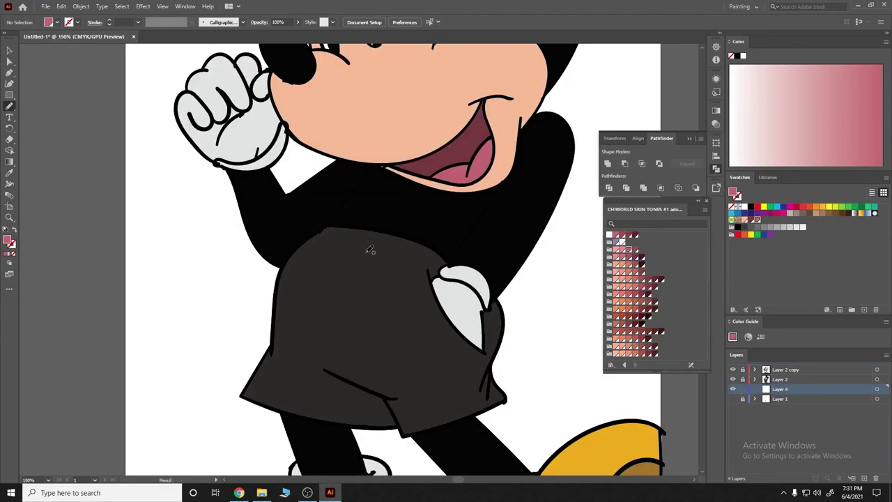
{"action": "scroll", "coordinate": [370, 250], "scroll_direction": "up", "scroll_amount": 5}
{"action": "scroll", "coordinate": [370, 249], "scroll_direction": "up", "scroll_amount": 1}
{"action": "scroll", "coordinate": [404, 254], "scroll_direction": "up", "scroll_amount": 2}
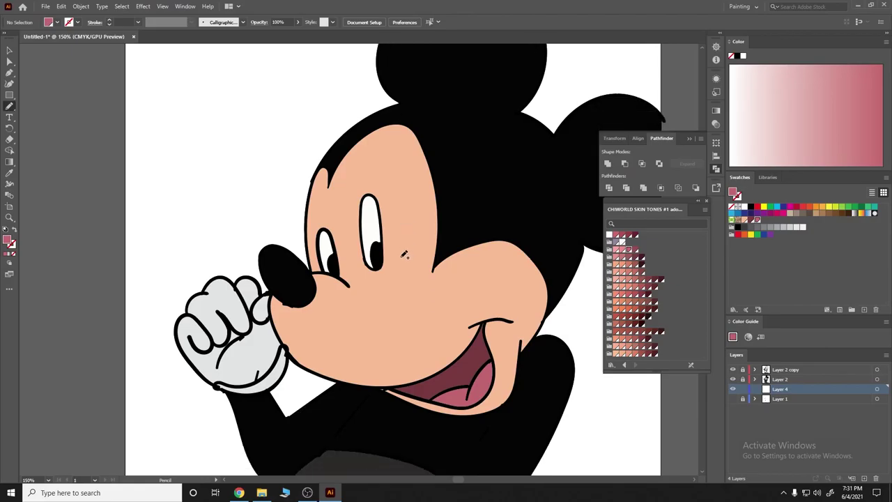
{"action": "scroll", "coordinate": [404, 254], "scroll_direction": "down", "scroll_amount": 3}
{"action": "scroll", "coordinate": [404, 254], "scroll_direction": "down", "scroll_amount": 2}
{"action": "scroll", "coordinate": [418, 292], "scroll_direction": "down", "scroll_amount": 2}
{"action": "scroll", "coordinate": [425, 310], "scroll_direction": "down", "scroll_amount": 3}
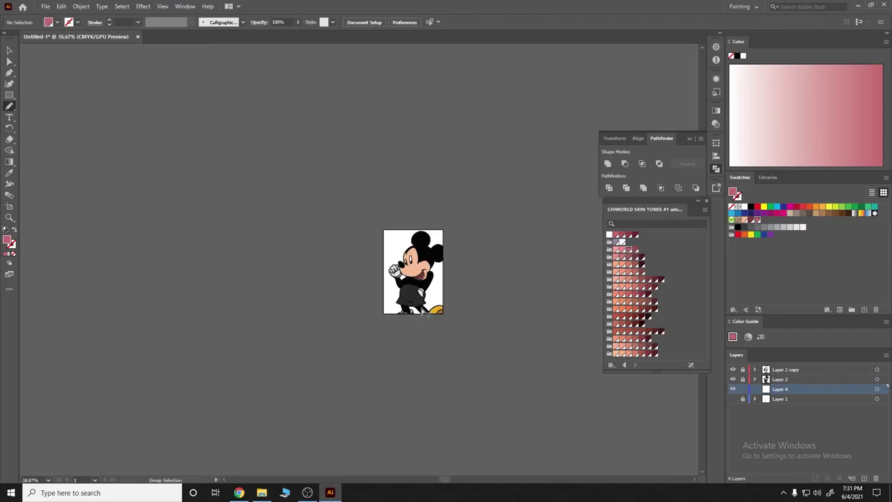
{"action": "scroll", "coordinate": [427, 313], "scroll_direction": "up", "scroll_amount": 6}
{"action": "scroll", "coordinate": [300, 232], "scroll_direction": "up", "scroll_amount": 2}
{"action": "scroll", "coordinate": [245, 177], "scroll_direction": "up", "scroll_amount": 2}
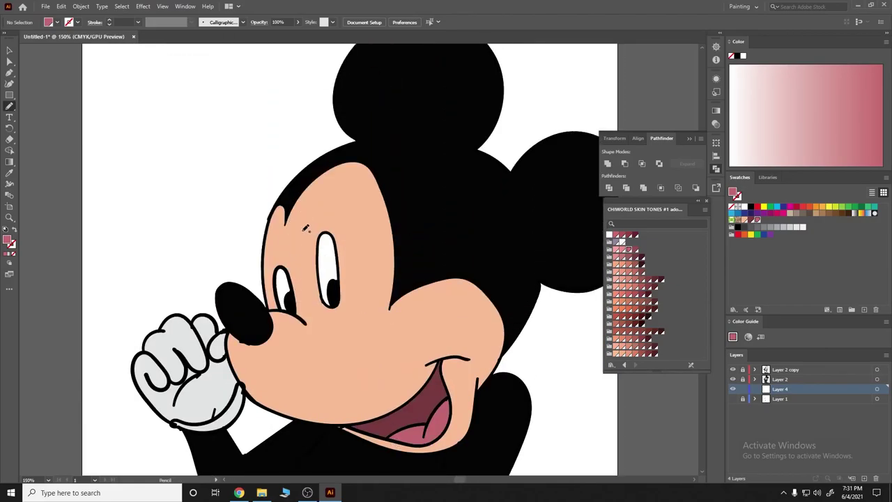
{"action": "scroll", "coordinate": [306, 236], "scroll_direction": "down", "scroll_amount": 2}
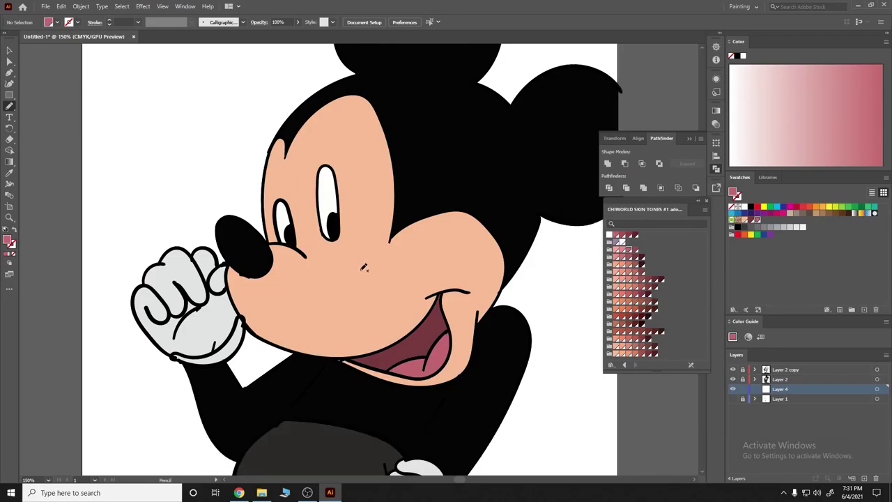
{"action": "scroll", "coordinate": [363, 267], "scroll_direction": "down", "scroll_amount": 2}
{"action": "scroll", "coordinate": [363, 267], "scroll_direction": "down", "scroll_amount": 1}
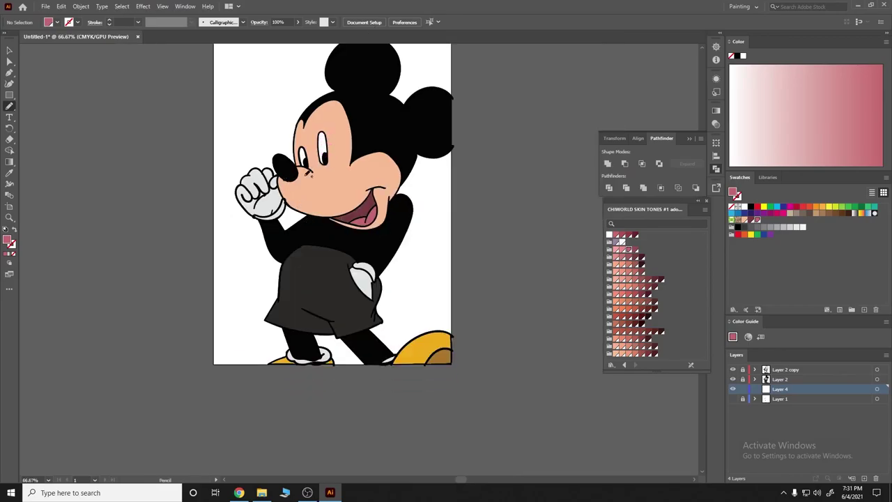
{"action": "scroll", "coordinate": [322, 187], "scroll_direction": "up", "scroll_amount": 1}
{"action": "scroll", "coordinate": [326, 187], "scroll_direction": "up", "scroll_amount": 2}
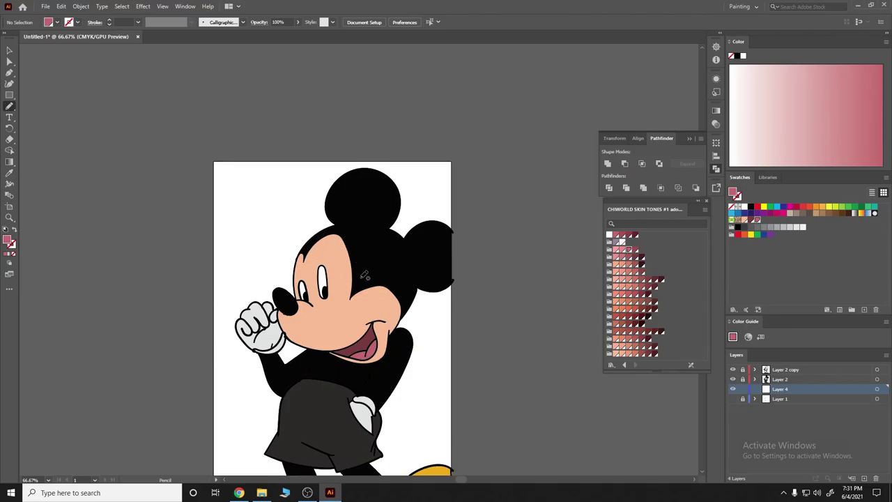
{"action": "scroll", "coordinate": [442, 275], "scroll_direction": "up", "scroll_amount": 2}
{"action": "scroll", "coordinate": [409, 303], "scroll_direction": "up", "scroll_amount": 1}
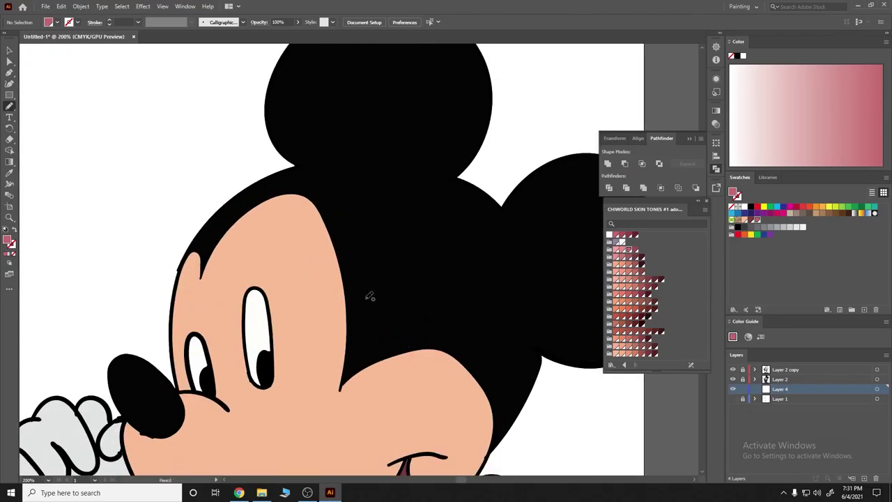
Step: Trace Mickey's face outline around cheek, chin and mouth with the Pencil tool
{"action": "left_click_drag", "start_coordinate": [201, 274], "coordinate": [333, 399]}
{"action": "left_click_drag", "start_coordinate": [332, 400], "coordinate": [479, 450]}
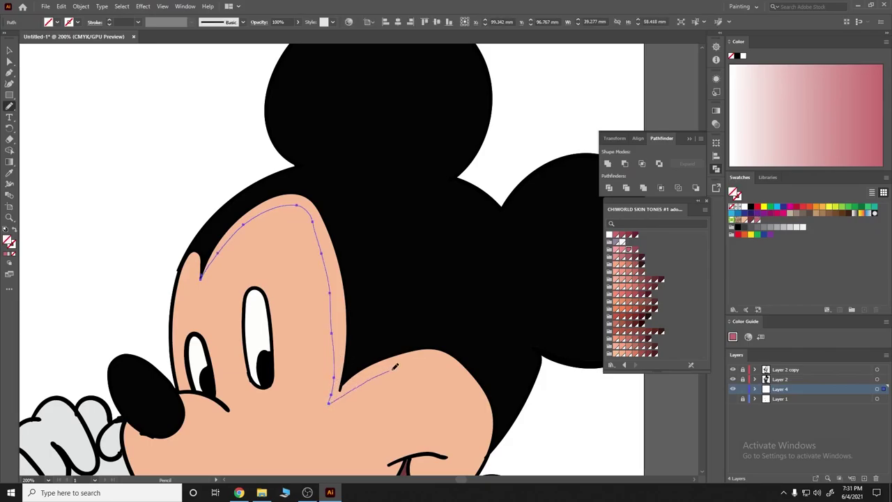
{"action": "scroll", "coordinate": [478, 447], "scroll_direction": "down", "scroll_amount": 1}
{"action": "scroll", "coordinate": [476, 363], "scroll_direction": "down", "scroll_amount": 3}
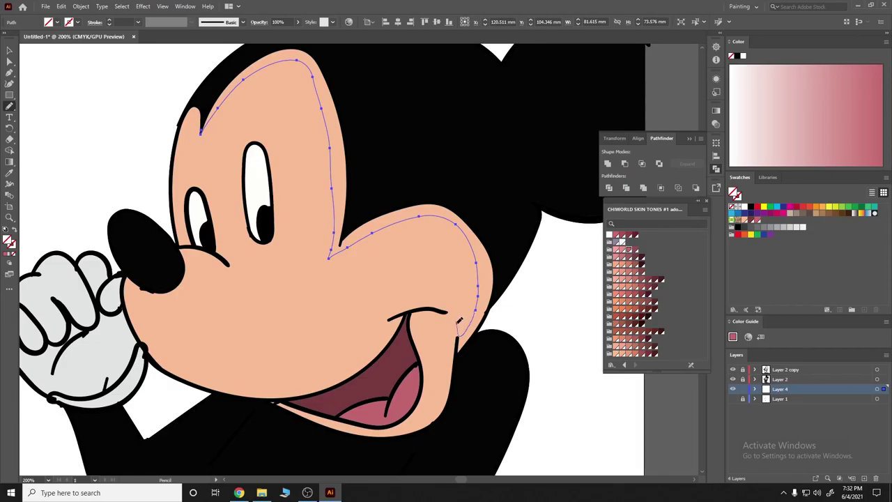
{"action": "left_click_drag", "start_coordinate": [403, 426], "coordinate": [380, 433]}
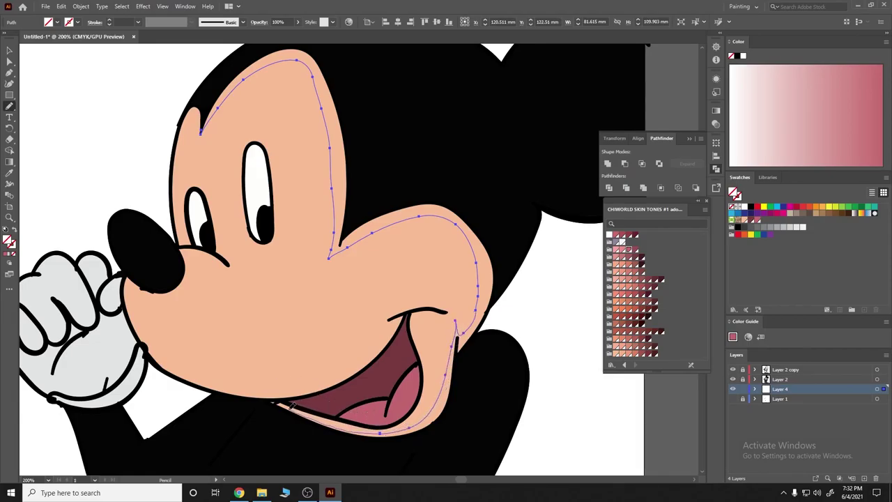
{"action": "left_click_drag", "start_coordinate": [318, 421], "coordinate": [318, 422]}
{"action": "mouse_move", "coordinate": [391, 435]}
{"action": "left_mouse_down"}
{"action": "mouse_move", "coordinate": [446, 412]}
{"action": "mouse_move", "coordinate": [492, 264]}
{"action": "left_mouse_up"}
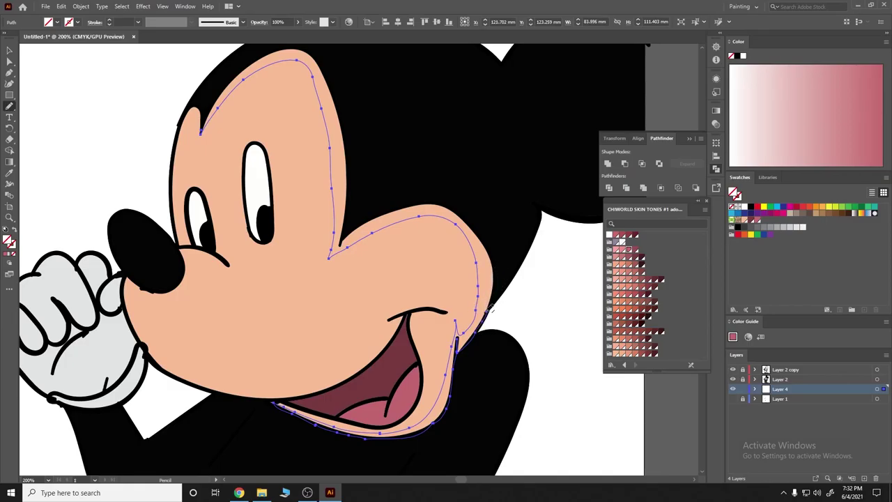
{"action": "left_click_drag", "start_coordinate": [490, 307], "coordinate": [496, 252]}
{"action": "left_click_drag", "start_coordinate": [354, 224], "coordinate": [346, 234]}
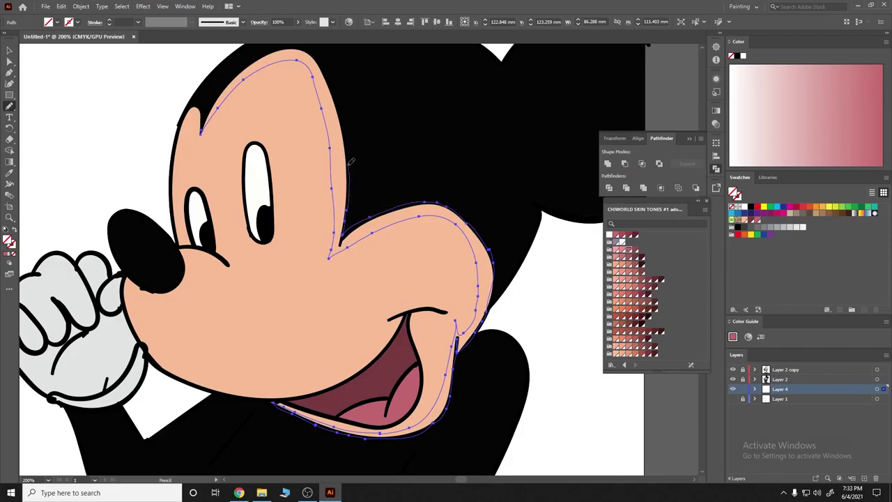
{"action": "scroll", "coordinate": [327, 189], "scroll_direction": "up", "scroll_amount": 3}
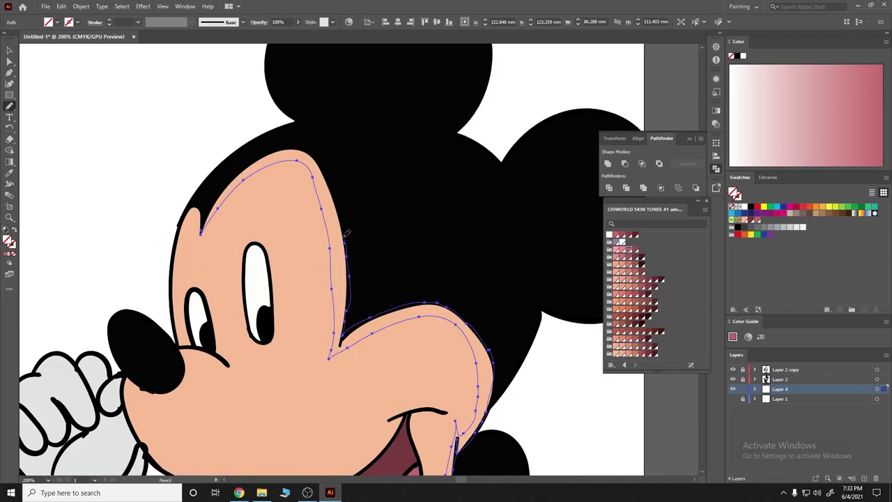
{"action": "left_click_drag", "start_coordinate": [345, 207], "coordinate": [309, 143]}
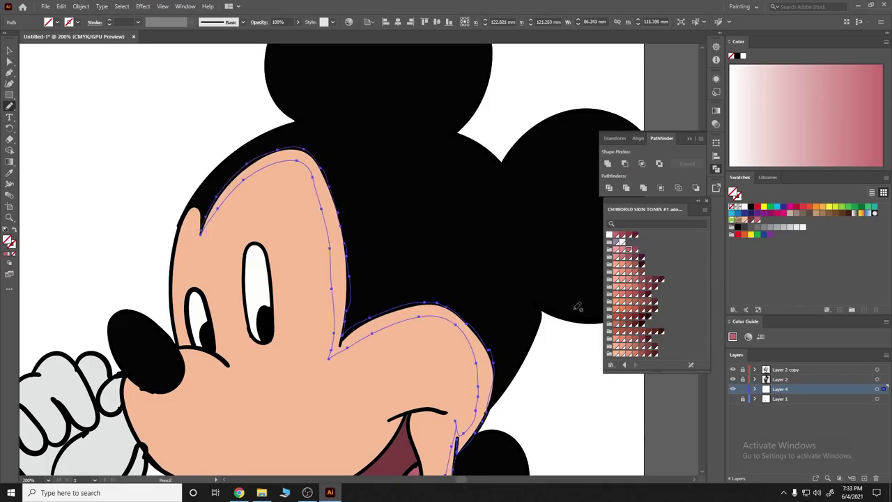
Step: Fill the face shape with light peach, move Layer 4 above Layer 2, then deselect
{"action": "left_click", "coordinate": [622, 355]}
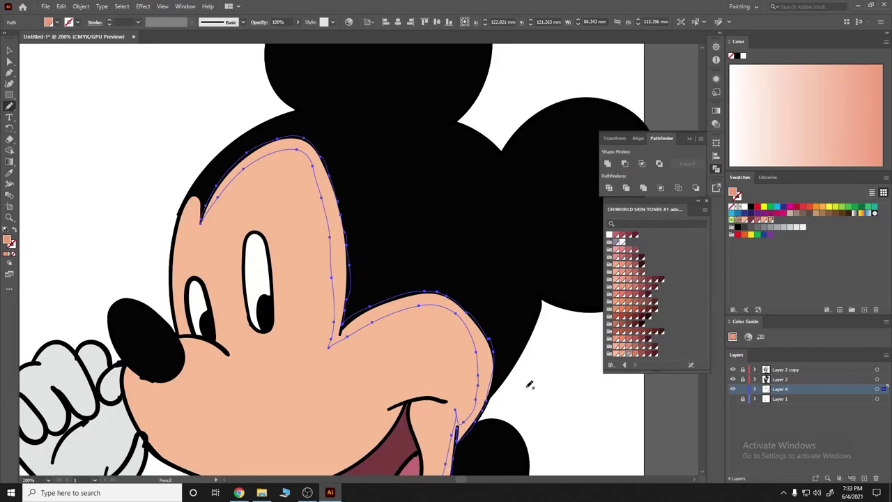
{"action": "scroll", "coordinate": [523, 328], "scroll_direction": "down", "scroll_amount": 3}
{"action": "left_click", "coordinate": [623, 355]}
{"action": "left_click_drag", "start_coordinate": [777, 389], "coordinate": [780, 380]}
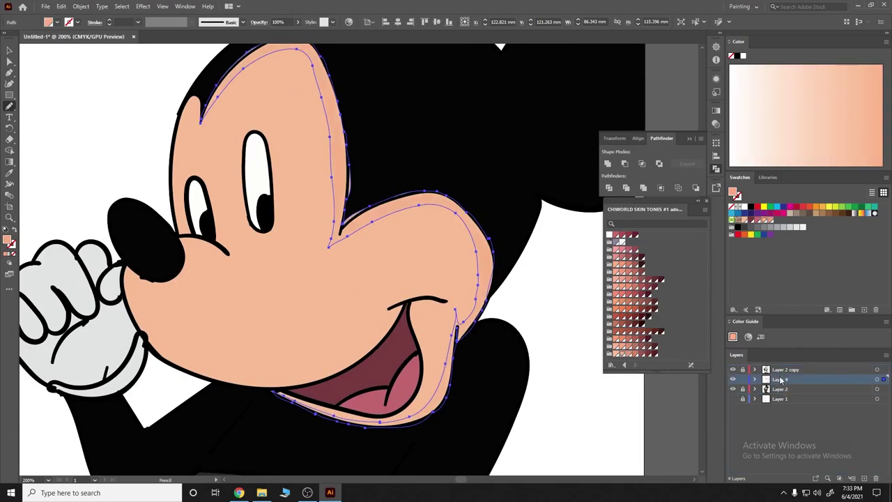
{"action": "key", "text": "ctrl+shift+a"}
{"action": "scroll", "coordinate": [567, 320], "scroll_direction": "down", "scroll_amount": 1}
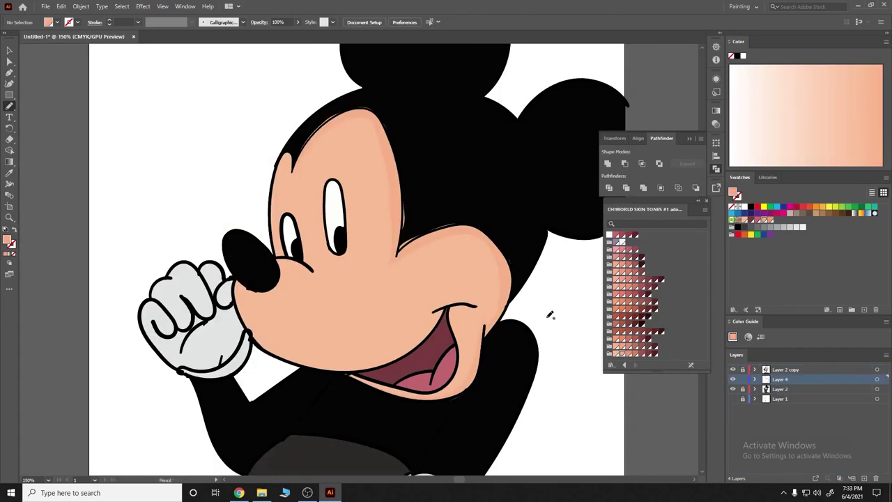
Step: Undo moving Layer 4 above Layer 2 and set the shape's fill to none
{"action": "scroll", "coordinate": [488, 272], "scroll_direction": "down", "scroll_amount": 3}
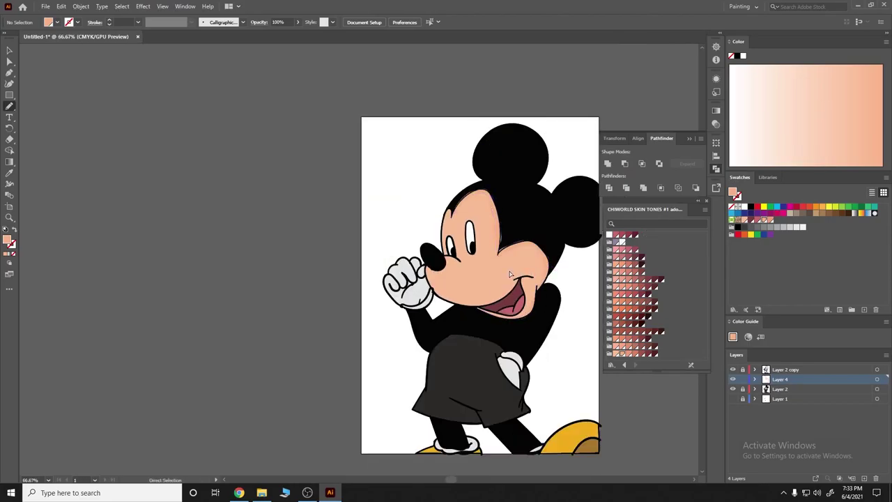
{"action": "scroll", "coordinate": [367, 279], "scroll_direction": "up", "scroll_amount": 4}
{"action": "key", "text": "ctrl+z"}
{"action": "key", "text": "ctrl+z"}
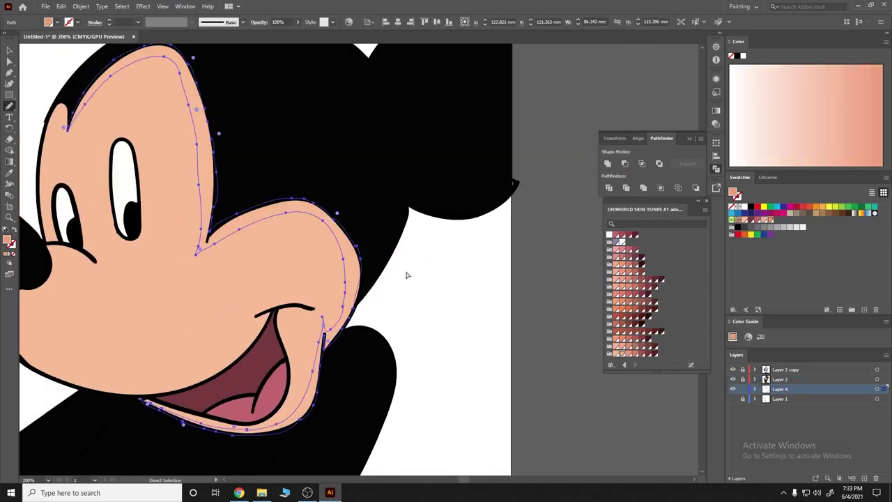
{"action": "key", "text": "slash"}
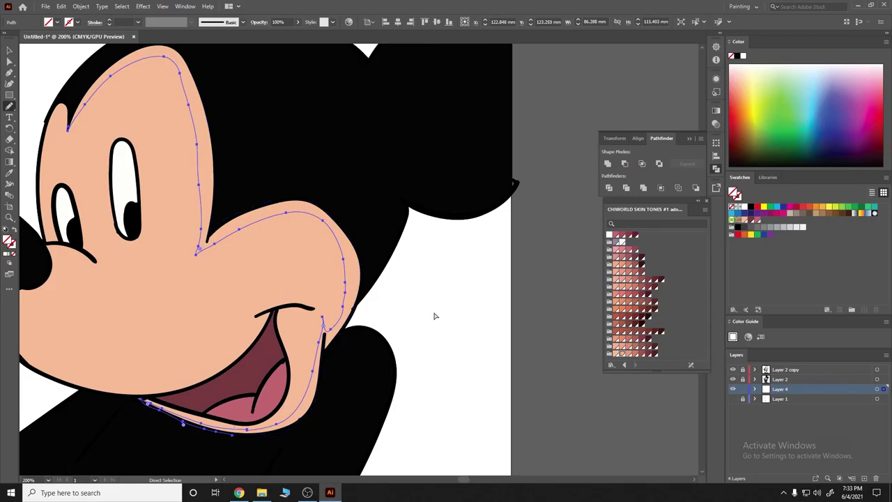
Step: Redraw the face path's edges along the mouth and right cheek with the Pencil
{"action": "scroll", "coordinate": [411, 280], "scroll_direction": "down", "scroll_amount": 2}
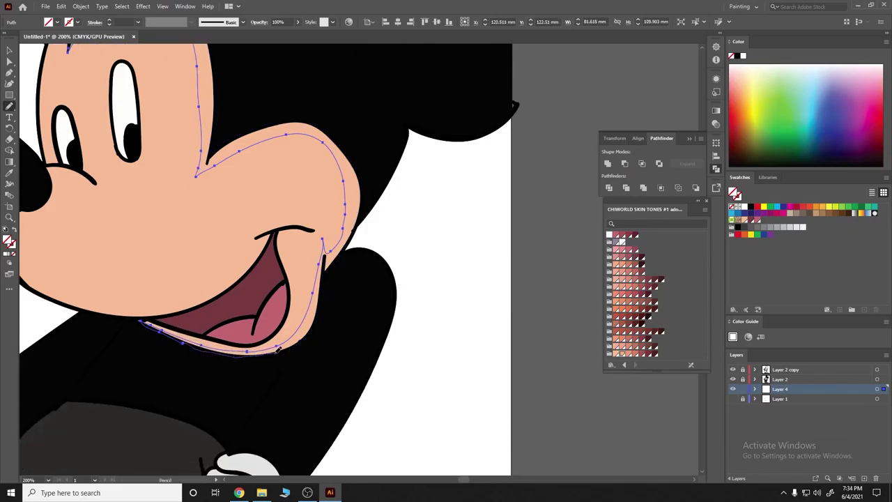
{"action": "mouse_move", "coordinate": [277, 348]}
{"action": "left_mouse_down"}
{"action": "mouse_move", "coordinate": [296, 346]}
{"action": "mouse_move", "coordinate": [320, 305]}
{"action": "left_mouse_up"}
{"action": "mouse_move", "coordinate": [334, 259]}
{"action": "left_mouse_down"}
{"action": "mouse_move", "coordinate": [368, 195]}
{"action": "mouse_move", "coordinate": [359, 201]}
{"action": "left_mouse_up"}
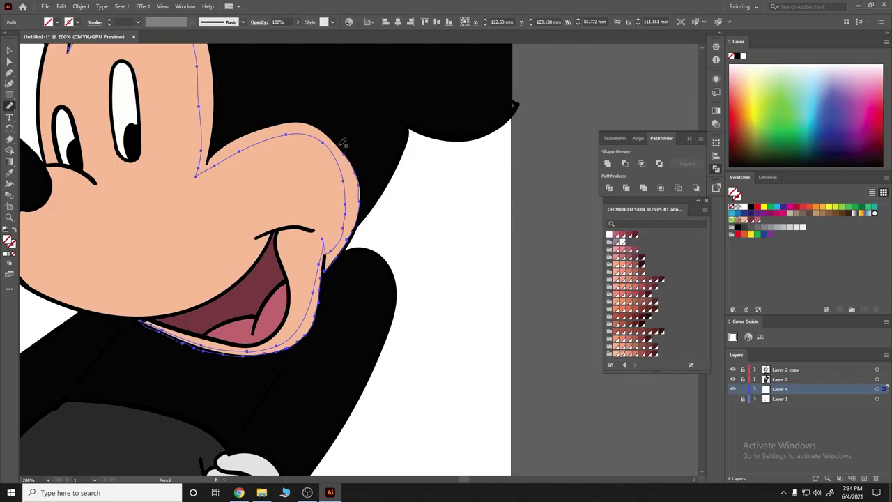
{"action": "scroll", "coordinate": [343, 143], "scroll_direction": "up", "scroll_amount": 3}
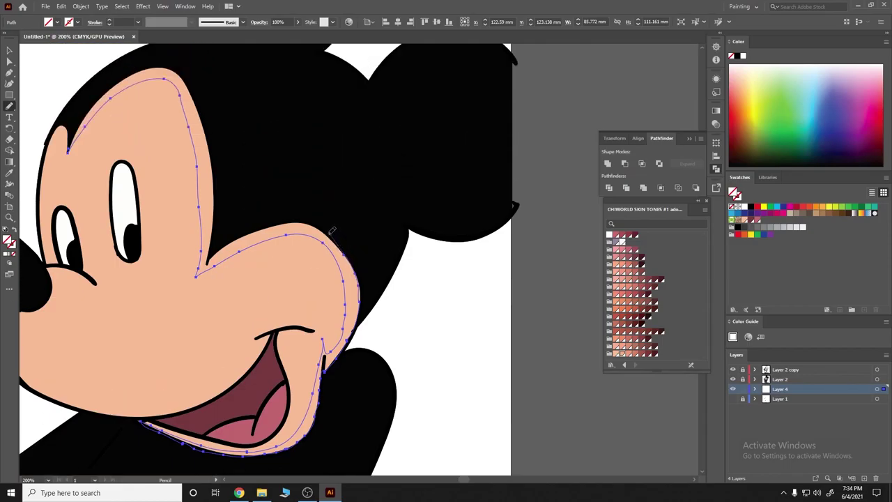
{"action": "left_click_drag", "start_coordinate": [317, 222], "coordinate": [314, 223]}
{"action": "left_click_drag", "start_coordinate": [242, 233], "coordinate": [207, 259]}
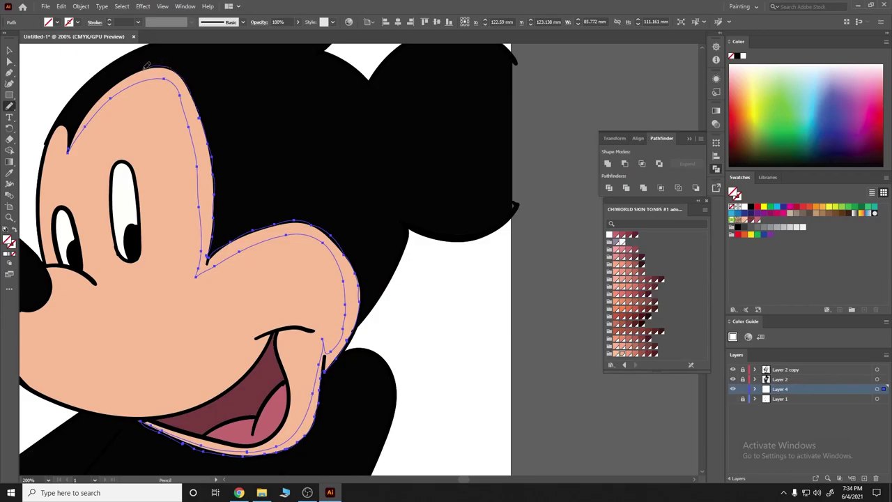
Step: Redraw the face's top edge, fill it peach, and move Layer 4 above Layer 2
{"action": "left_click_drag", "start_coordinate": [148, 65], "coordinate": [131, 72]}
{"action": "left_click", "coordinate": [622, 354]}
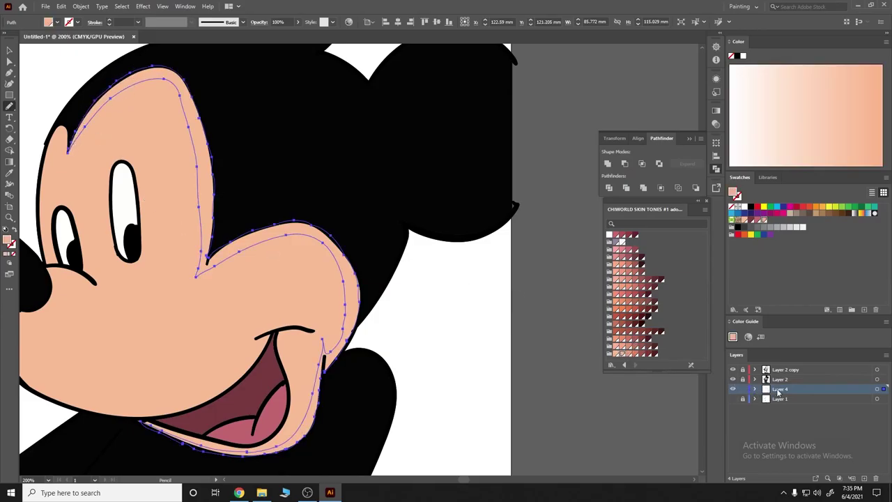
{"action": "left_click_drag", "start_coordinate": [779, 390], "coordinate": [781, 380]}
{"action": "key", "text": "ctrl+shift+a"}
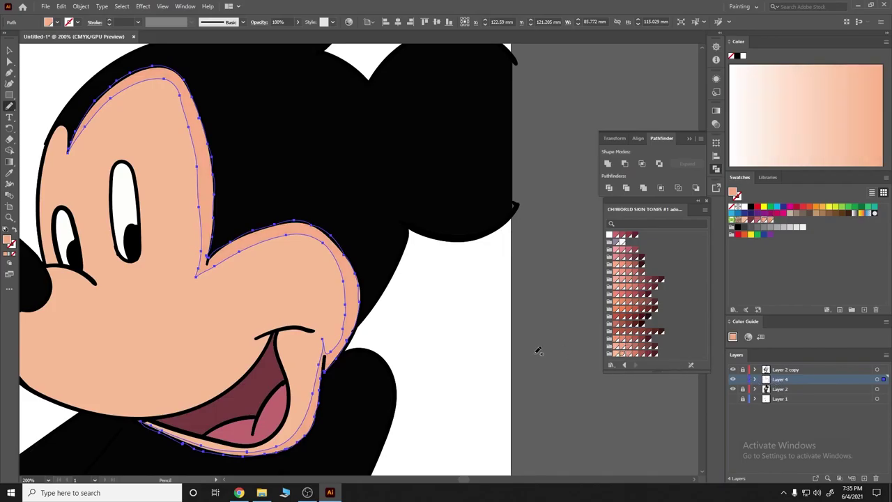
Step: Draw a pencil shading stroke along the cheek, ending at the mouth corner
{"action": "scroll", "coordinate": [488, 349], "scroll_direction": "down", "scroll_amount": 2}
{"action": "scroll", "coordinate": [439, 342], "scroll_direction": "up", "scroll_amount": 1}
{"action": "scroll", "coordinate": [391, 317], "scroll_direction": "down", "scroll_amount": 2}
{"action": "scroll", "coordinate": [293, 304], "scroll_direction": "up", "scroll_amount": 1}
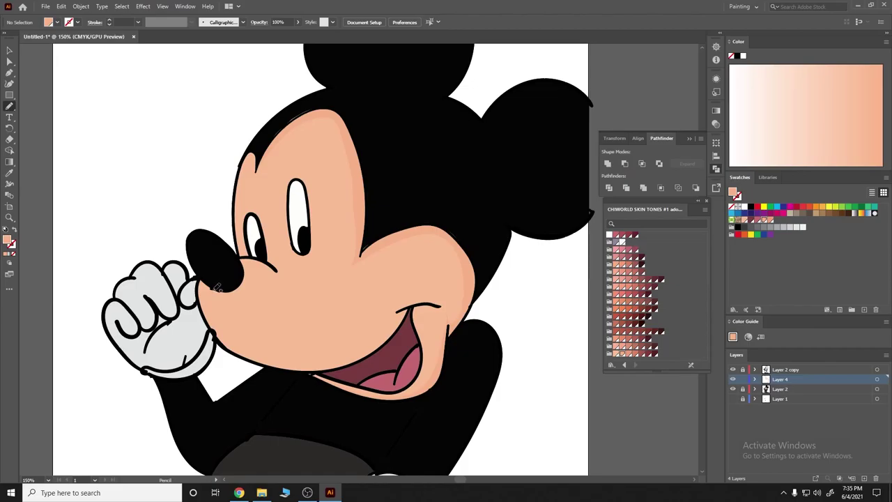
{"action": "mouse_move", "coordinate": [225, 321]}
{"action": "left_mouse_down"}
{"action": "mouse_move", "coordinate": [289, 357]}
{"action": "mouse_move", "coordinate": [358, 350]}
{"action": "left_mouse_up"}
{"action": "left_click_drag", "start_coordinate": [403, 309], "coordinate": [407, 308]}
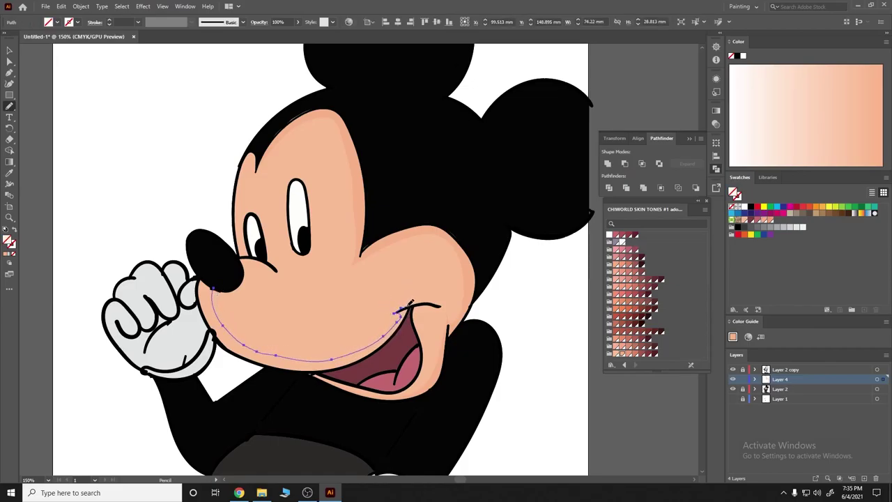
Step: Scroll around the drawing, clear the selection and zoom out
{"action": "scroll", "coordinate": [410, 308], "scroll_direction": "up", "scroll_amount": 1}
{"action": "scroll", "coordinate": [410, 308], "scroll_direction": "up", "scroll_amount": 2}
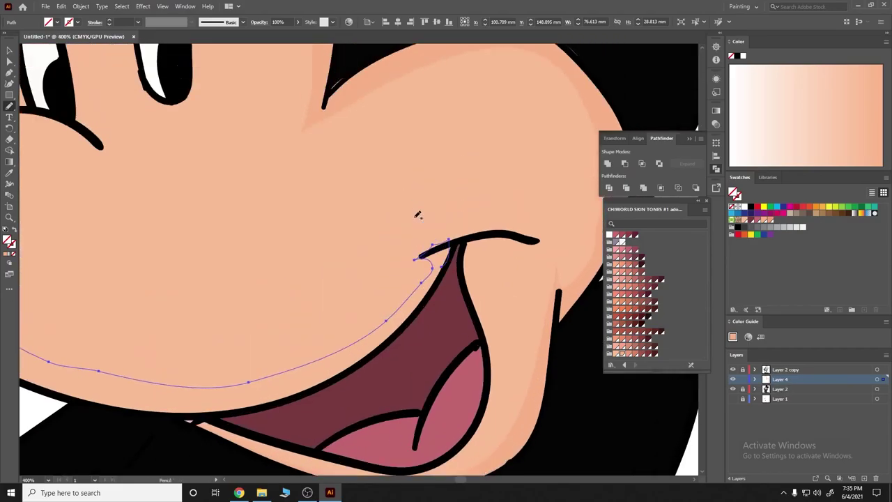
{"action": "scroll", "coordinate": [418, 215], "scroll_direction": "down", "scroll_amount": 3}
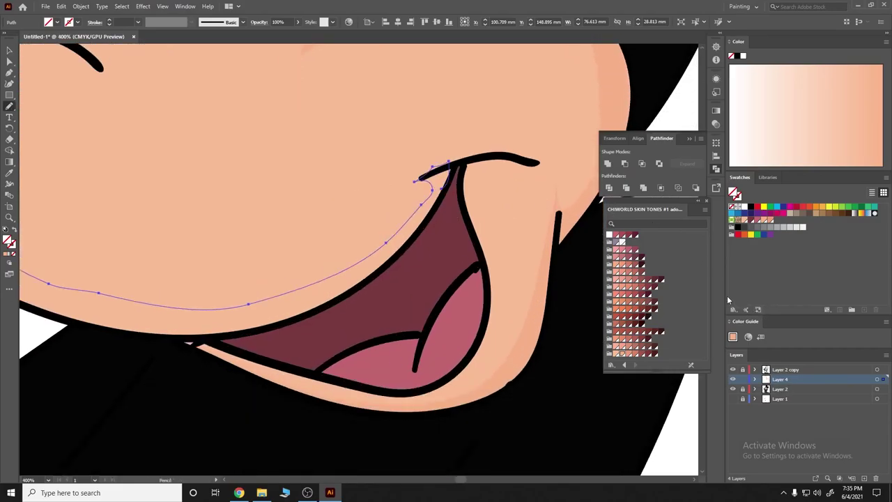
{"action": "scroll", "coordinate": [522, 312], "scroll_direction": "down", "scroll_amount": 3}
{"action": "scroll", "coordinate": [521, 313], "scroll_direction": "down", "scroll_amount": 2}
{"action": "scroll", "coordinate": [460, 293], "scroll_direction": "up", "scroll_amount": 5}
{"action": "scroll", "coordinate": [447, 281], "scroll_direction": "down", "scroll_amount": 2}
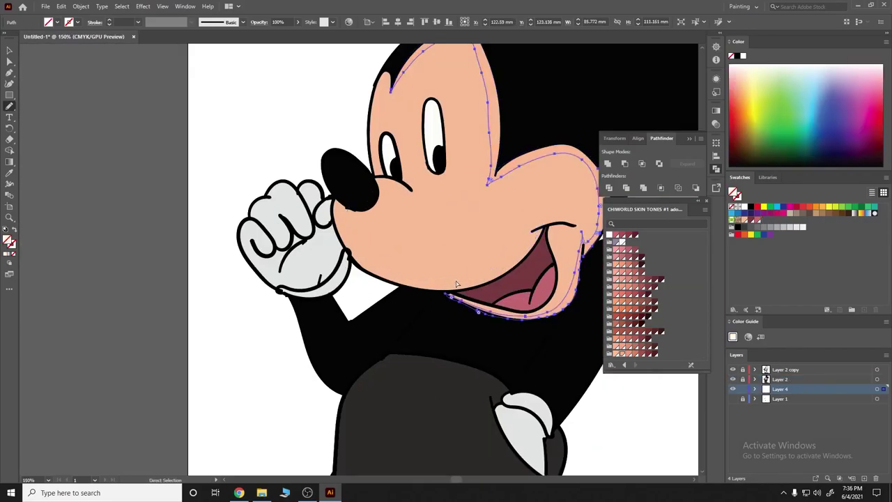
{"action": "key", "text": "ctrl+shift+a"}
{"action": "key", "text": "ctrl+minus"}
{"action": "key", "text": "ctrl+minus"}
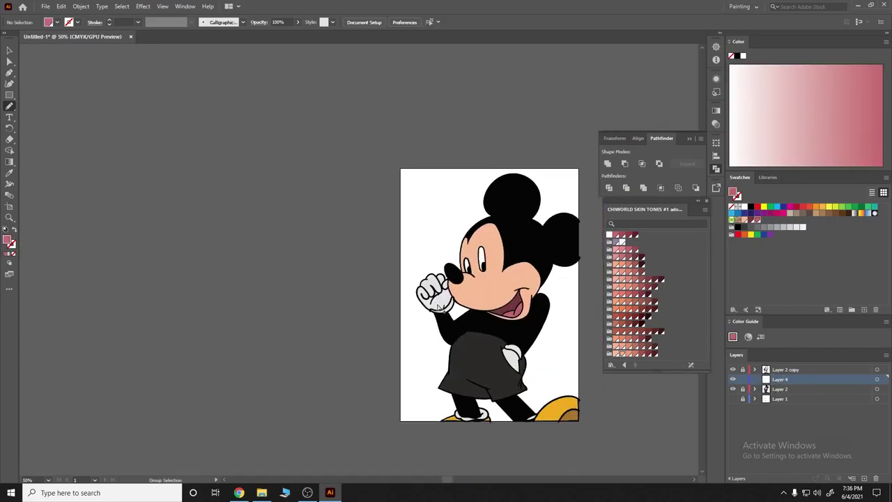
Step: Delete Layer 4, duplicate Layer 2 as Layer 2 copy 2, and hide Layer 2
{"action": "left_click", "coordinate": [871, 478]}
{"action": "left_click_drag", "start_coordinate": [781, 379], "coordinate": [864, 479]}
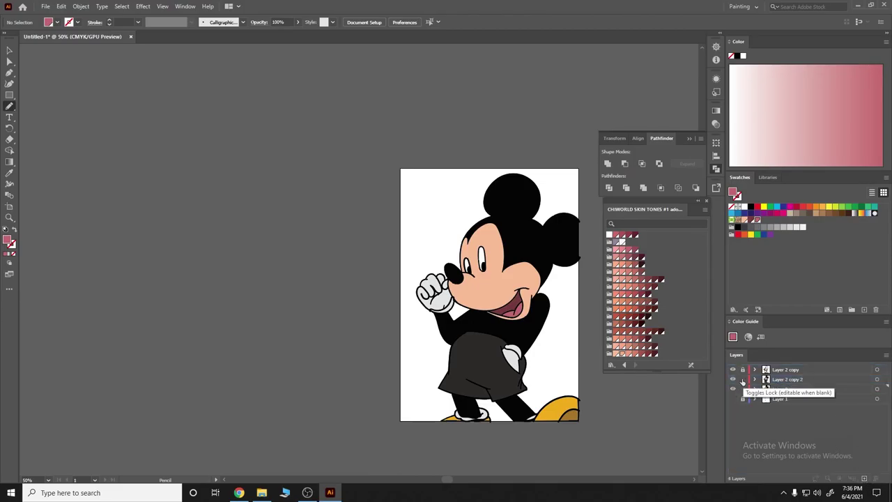
{"action": "left_click", "coordinate": [734, 389]}
{"action": "left_click", "coordinate": [766, 380]}
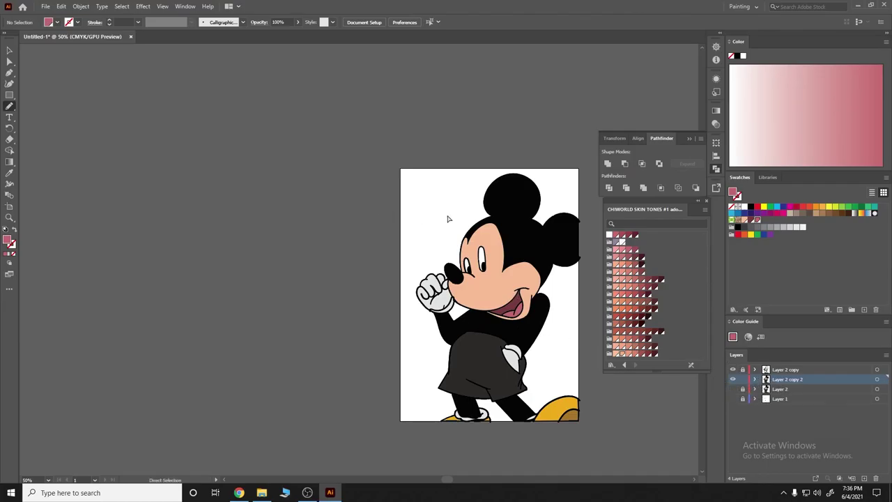
Step: Make Layer 2 visible again and add a new Layer 5 just above it
{"action": "scroll", "coordinate": [448, 218], "scroll_direction": "right", "scroll_amount": 2}
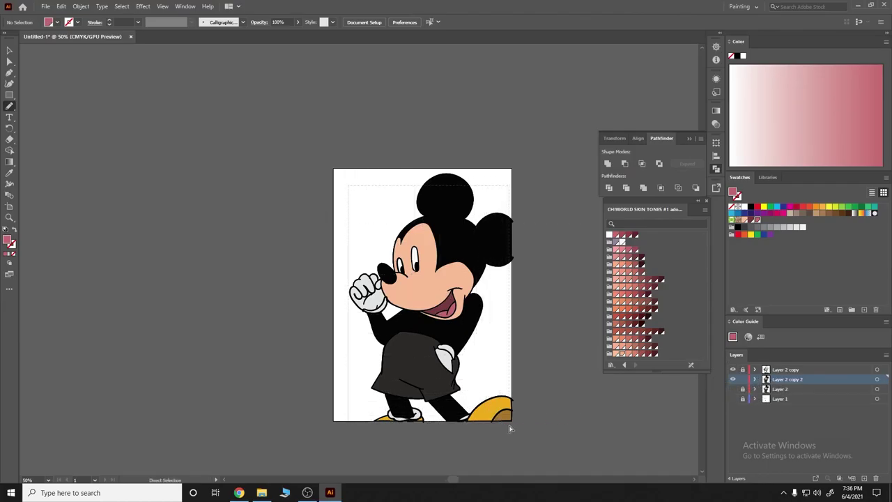
{"action": "key", "text": "ctrl+z"}
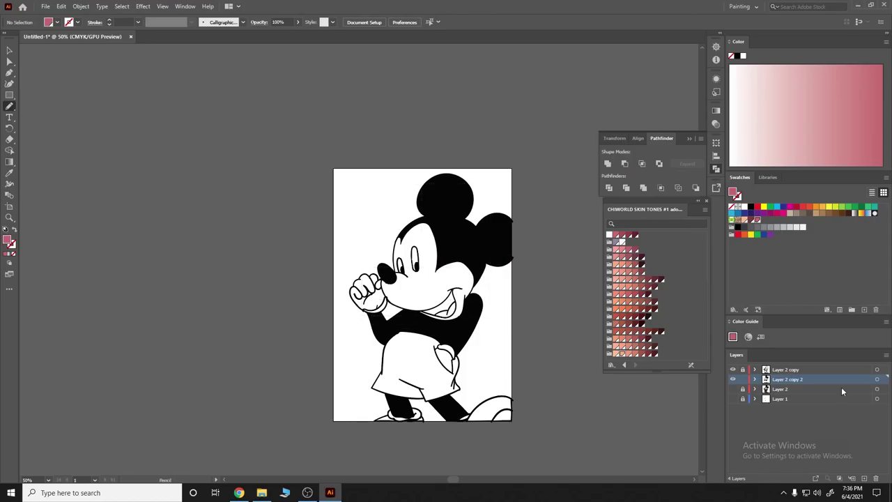
{"action": "left_click", "coordinate": [733, 389]}
{"action": "left_click", "coordinate": [864, 478]}
{"action": "left_click_drag", "start_coordinate": [798, 384], "coordinate": [795, 394]}
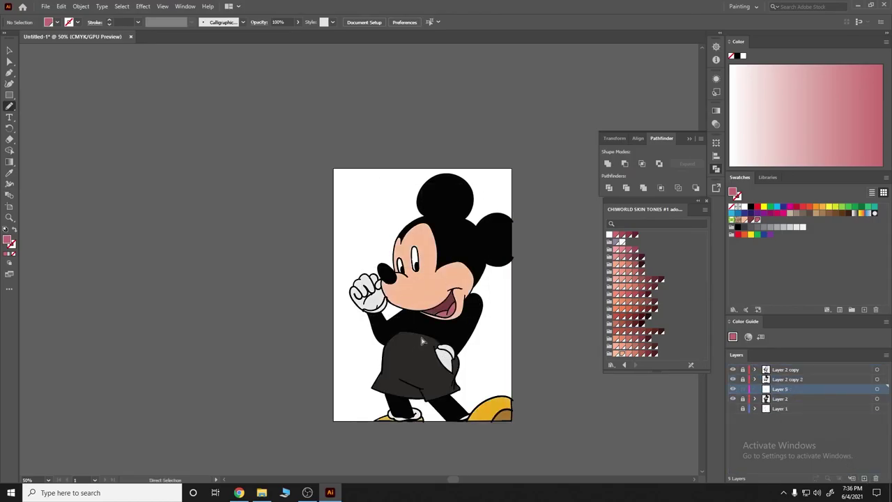
{"action": "scroll", "coordinate": [421, 289], "scroll_direction": "up", "scroll_amount": 2}
Step: Scroll to Mickey's forehead and switch to the Pencil tool with N
{"action": "scroll", "coordinate": [396, 237], "scroll_direction": "up", "scroll_amount": 1}
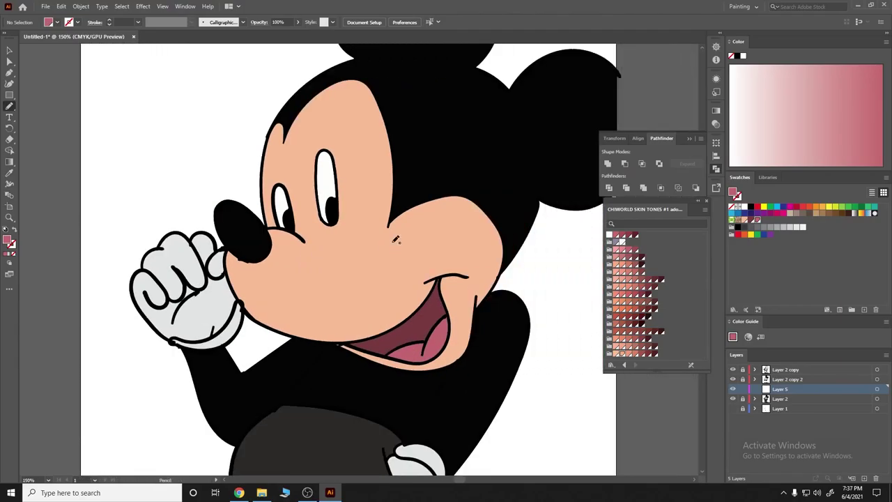
{"action": "scroll", "coordinate": [332, 387], "scroll_direction": "down", "scroll_amount": 1}
{"action": "scroll", "coordinate": [434, 358], "scroll_direction": "up", "scroll_amount": 2}
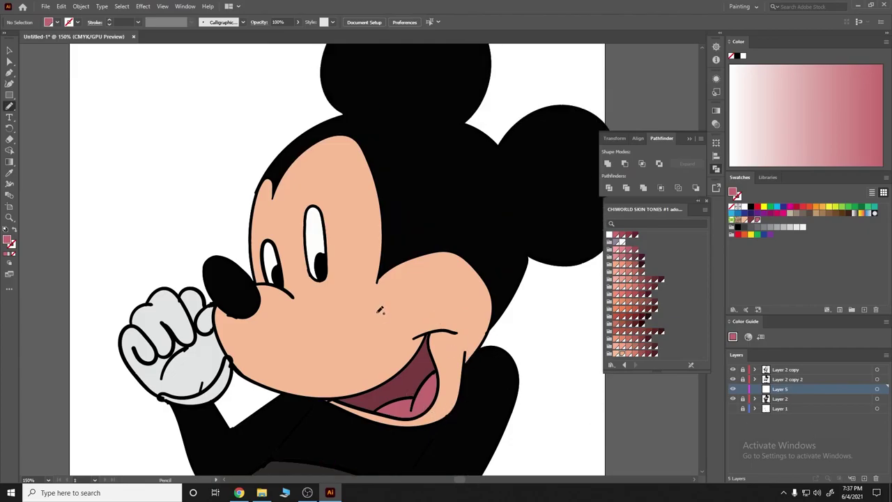
{"action": "left_click", "coordinate": [285, 170]}
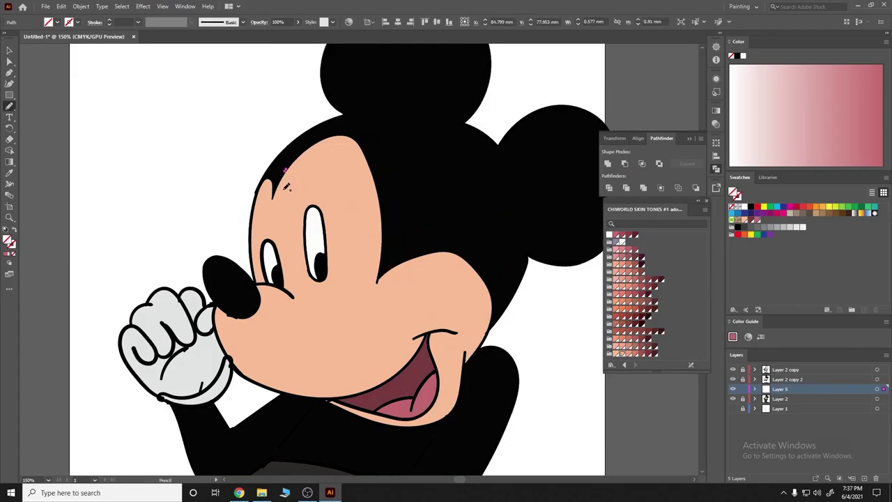
{"action": "key", "text": "backslash"}
{"action": "left_click", "coordinate": [291, 188]}
{"action": "key", "text": "Escape"}
{"action": "key", "text": "n"}
Step: Trace a shadow band from the forehead around the cheek and fill it salmon
{"action": "left_click_drag", "start_coordinate": [290, 194], "coordinate": [285, 179]}
{"action": "left_click_drag", "start_coordinate": [373, 204], "coordinate": [362, 298]}
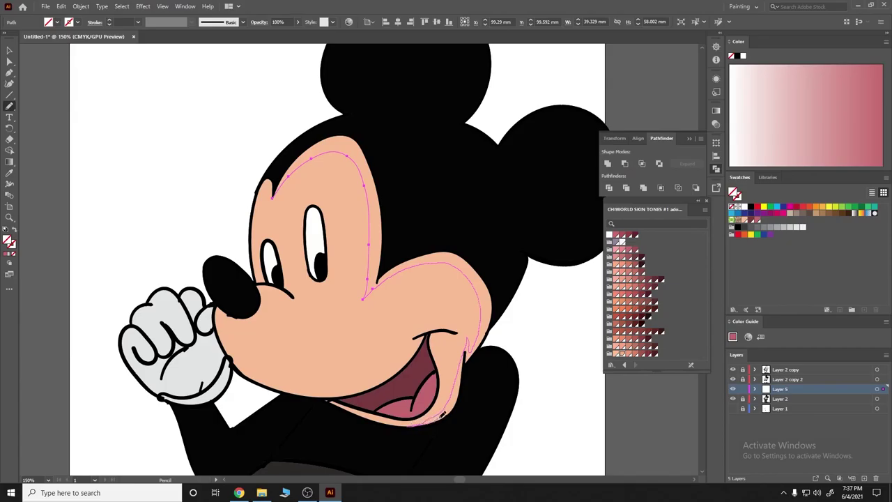
{"action": "mouse_move", "coordinate": [467, 376]}
{"action": "left_mouse_down"}
{"action": "mouse_move", "coordinate": [479, 339]}
{"action": "mouse_move", "coordinate": [439, 247]}
{"action": "mouse_move", "coordinate": [358, 157]}
{"action": "left_mouse_up"}
{"action": "left_click", "coordinate": [635, 355]}
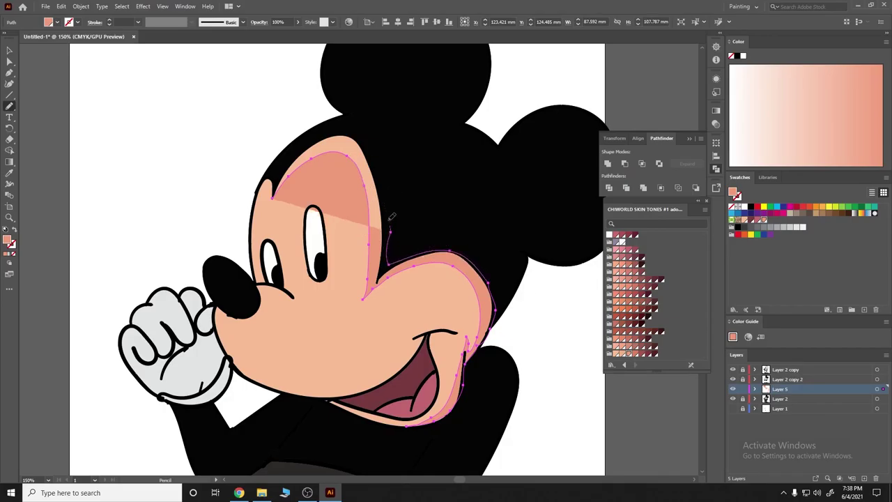
{"action": "left_click_drag", "start_coordinate": [391, 217], "coordinate": [285, 163]}
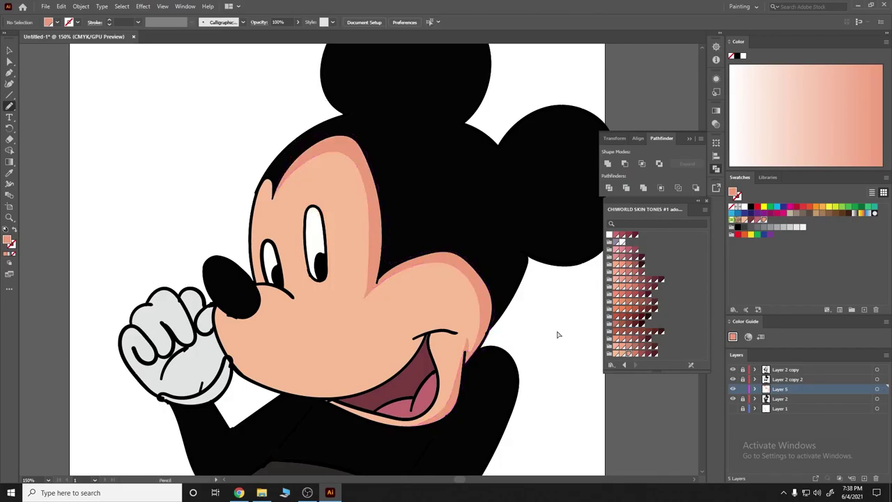
{"action": "key", "text": "ctrl+minus"}
{"action": "left_click", "coordinate": [544, 361], "text": "ctrl"}
{"action": "scroll", "coordinate": [545, 361], "scroll_direction": "down", "scroll_amount": 3}
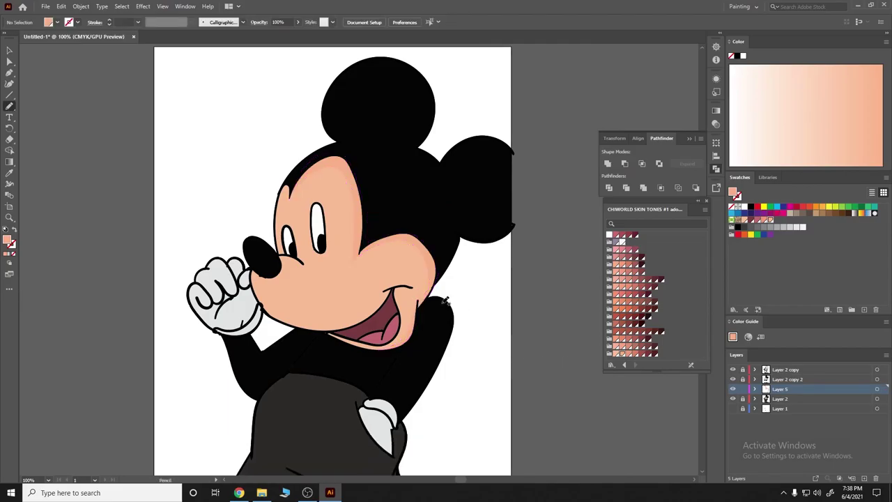
Step: Trace a shading line along the lower lip edge
{"action": "key", "text": "ctrl+plus"}
{"action": "key", "text": "ctrl+plus"}
{"action": "key", "text": "ctrl+plus"}
{"action": "key", "text": "ctrl+minus"}
{"action": "key", "text": "ctrl+minus"}
{"action": "scroll", "coordinate": [342, 255], "scroll_direction": "left", "scroll_amount": 1}
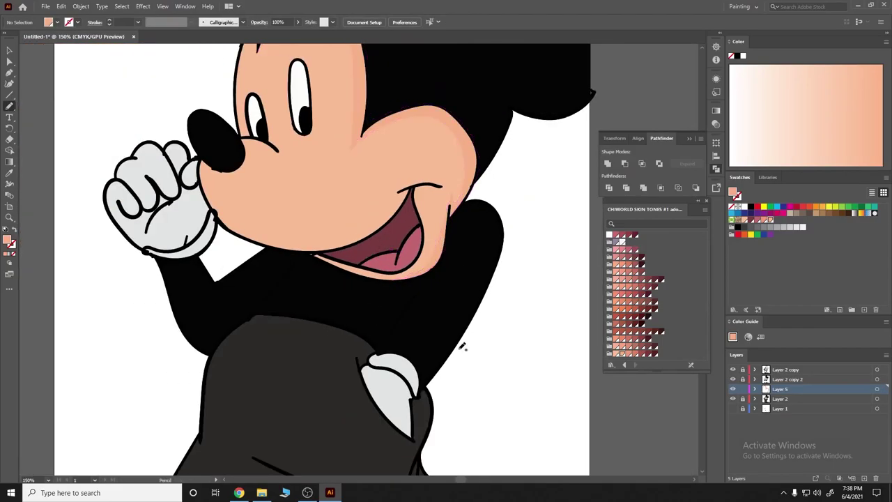
{"action": "mouse_move", "coordinate": [317, 253]}
{"action": "left_mouse_down"}
{"action": "mouse_move", "coordinate": [380, 277]}
{"action": "mouse_move", "coordinate": [421, 268]}
{"action": "left_mouse_up"}
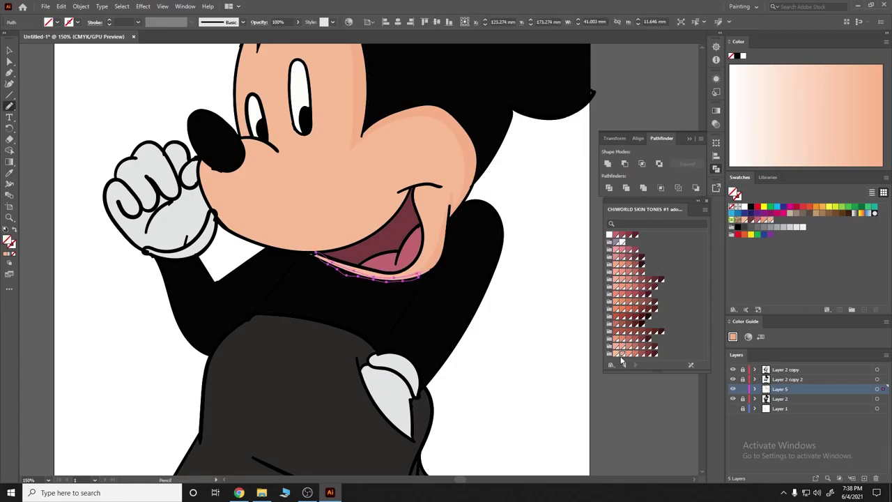
{"action": "scroll", "coordinate": [488, 300], "scroll_direction": "up", "scroll_amount": 2}
{"action": "scroll", "coordinate": [418, 272], "scroll_direction": "up", "scroll_amount": 1}
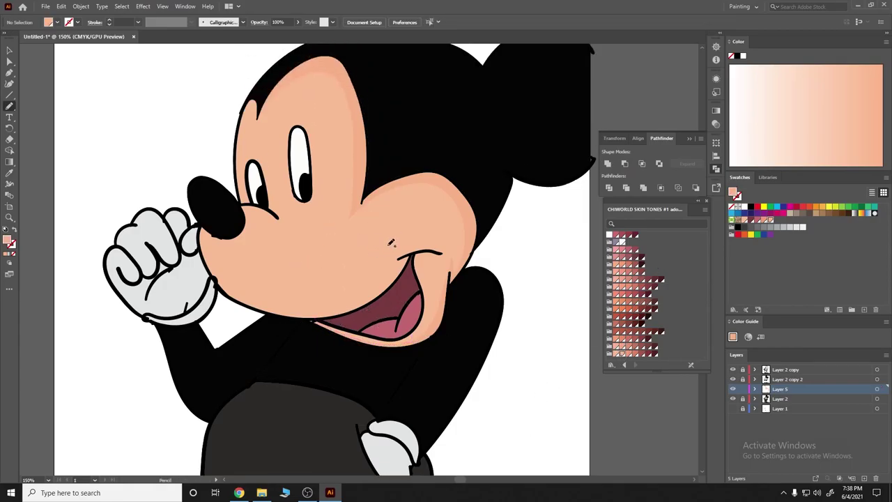
{"action": "scroll", "coordinate": [364, 241], "scroll_direction": "left", "scroll_amount": 2}
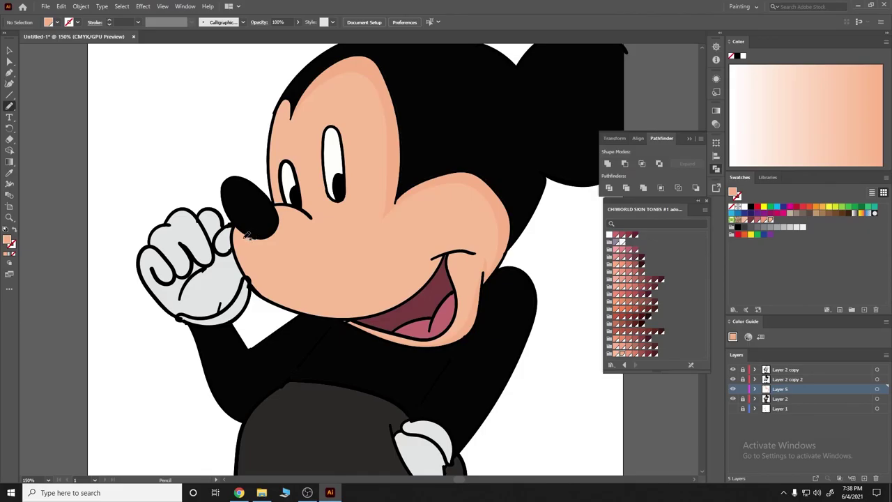
Step: Draw peach shading from below the nose along the mouth, plus a mouth-corner line
{"action": "left_click_drag", "start_coordinate": [246, 235], "coordinate": [282, 295]}
{"action": "mouse_move", "coordinate": [354, 313]}
{"action": "left_mouse_down"}
{"action": "mouse_move", "coordinate": [408, 290]}
{"action": "mouse_move", "coordinate": [437, 262]}
{"action": "mouse_move", "coordinate": [408, 301]}
{"action": "mouse_move", "coordinate": [355, 315]}
{"action": "mouse_move", "coordinate": [315, 315]}
{"action": "mouse_move", "coordinate": [270, 299]}
{"action": "left_mouse_up"}
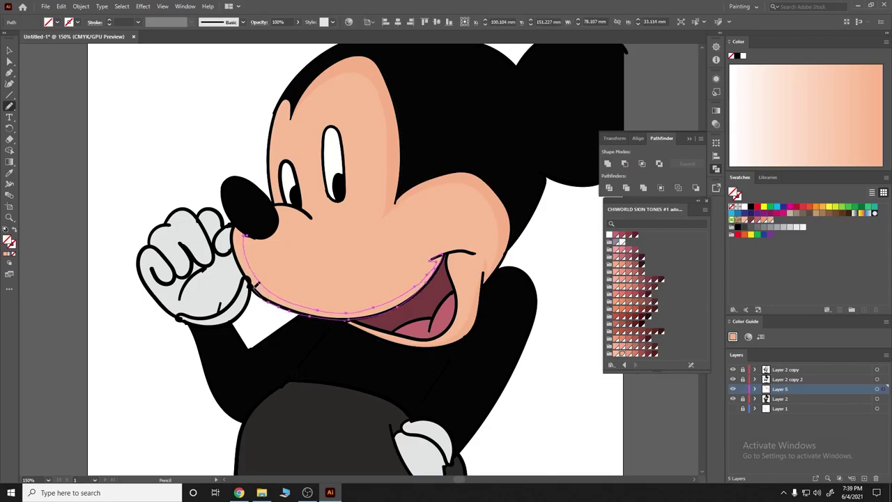
{"action": "key", "text": "comma"}
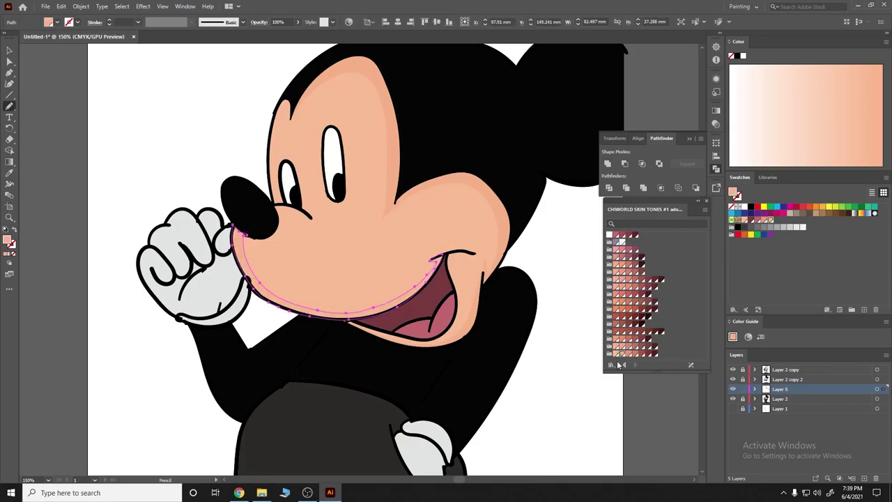
{"action": "left_click", "coordinate": [588, 389], "text": "ctrl"}
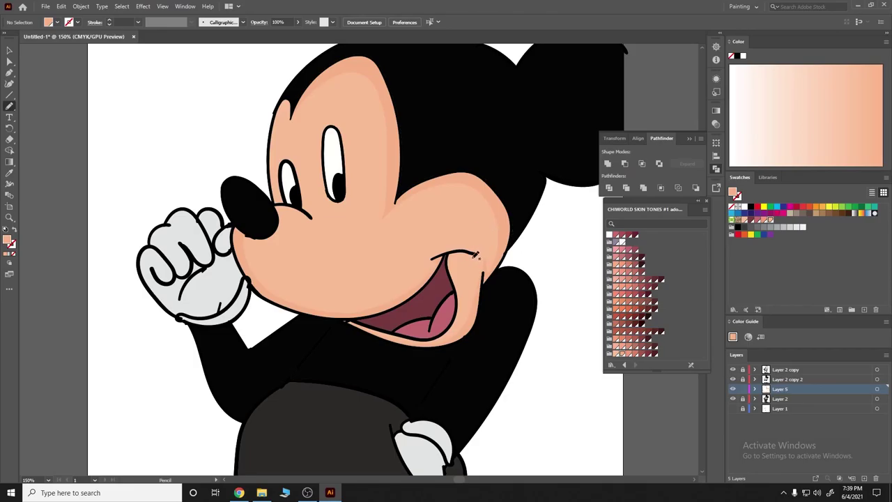
{"action": "left_click_drag", "start_coordinate": [451, 274], "coordinate": [450, 276]}
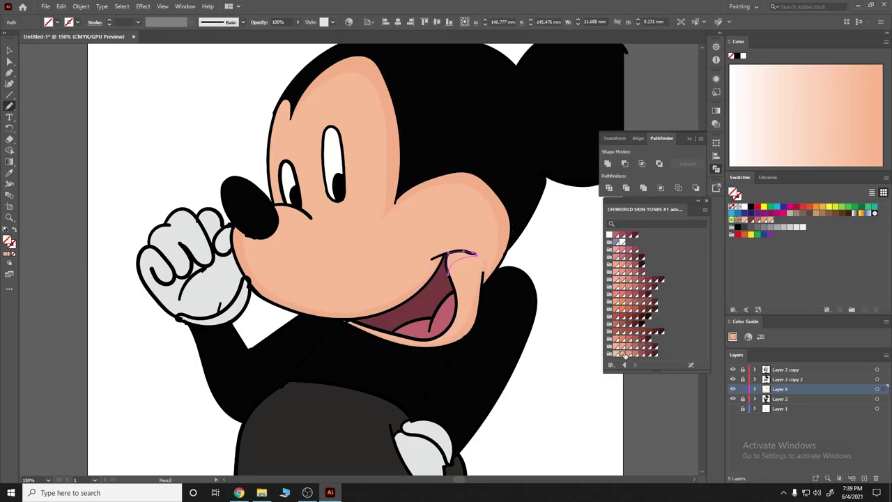
{"action": "scroll", "coordinate": [415, 253], "scroll_direction": "down", "scroll_amount": 3}
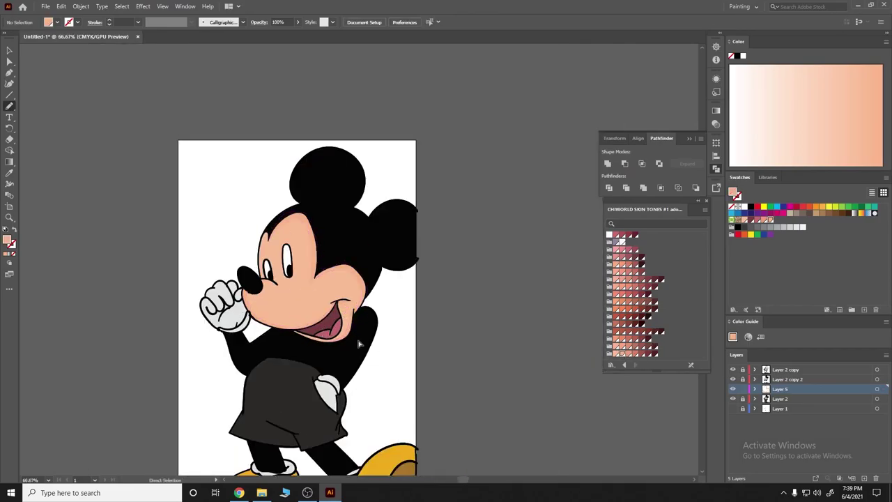
Step: Set the fill colour to #ffffff in the Color Picker
{"action": "scroll", "coordinate": [432, 293], "scroll_direction": "down", "scroll_amount": 3}
{"action": "scroll", "coordinate": [446, 329], "scroll_direction": "up", "scroll_amount": 5}
{"action": "scroll", "coordinate": [446, 329], "scroll_direction": "up", "scroll_amount": 1}
{"action": "scroll", "coordinate": [405, 239], "scroll_direction": "up", "scroll_amount": 1}
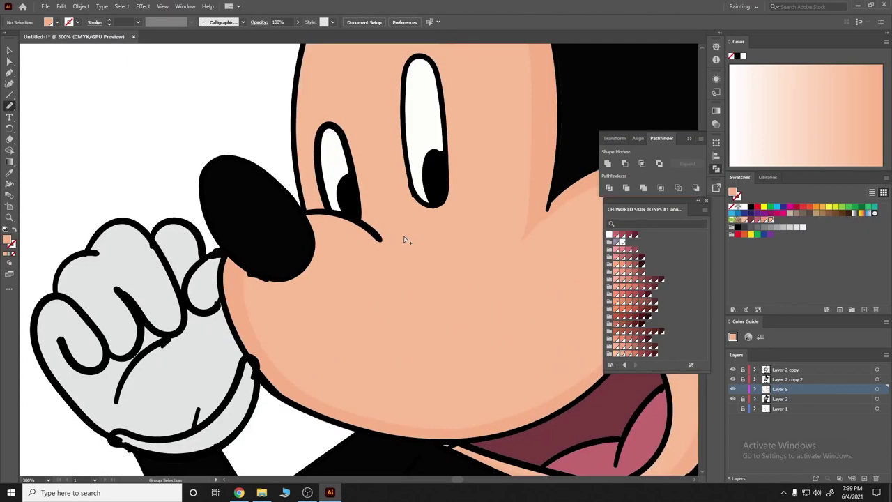
{"action": "scroll", "coordinate": [408, 233], "scroll_direction": "up", "scroll_amount": 1}
{"action": "double_click", "coordinate": [9, 241]}
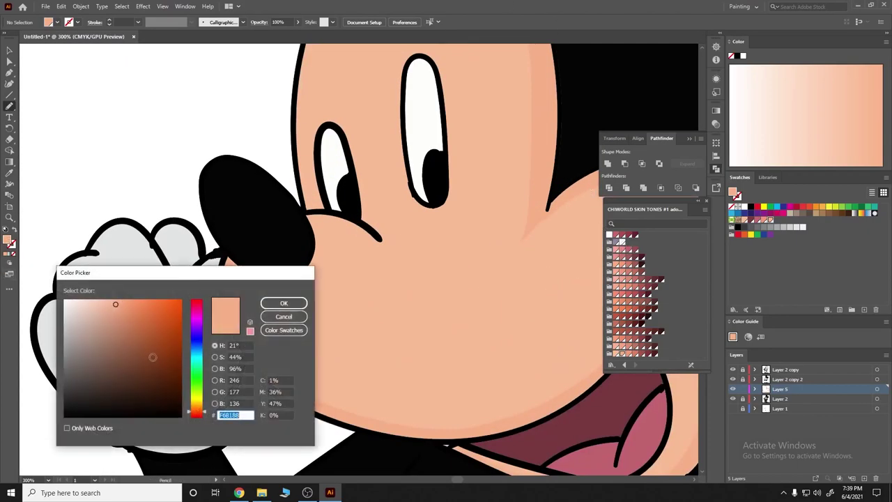
{"action": "type", "text": "ffffff"}
{"action": "key", "text": "Return"}
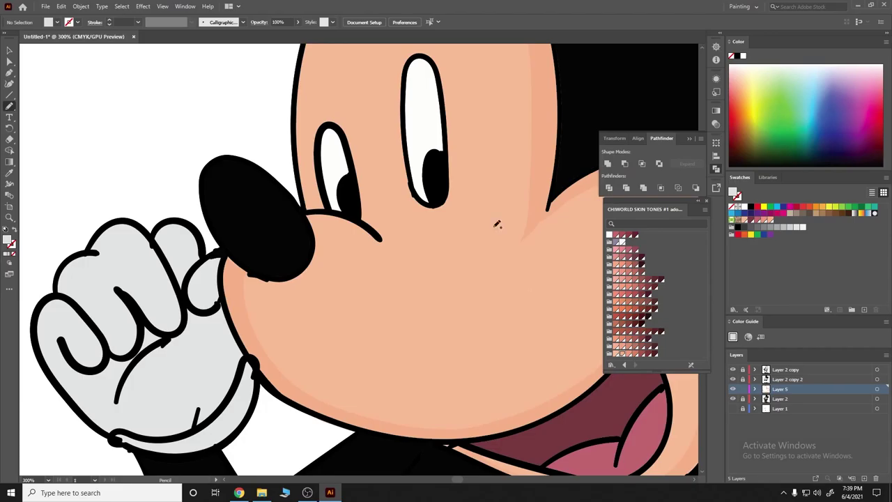
Step: Draw grey shading shapes inside the right and left eyes
{"action": "left_click_drag", "start_coordinate": [421, 180], "coordinate": [411, 184]}
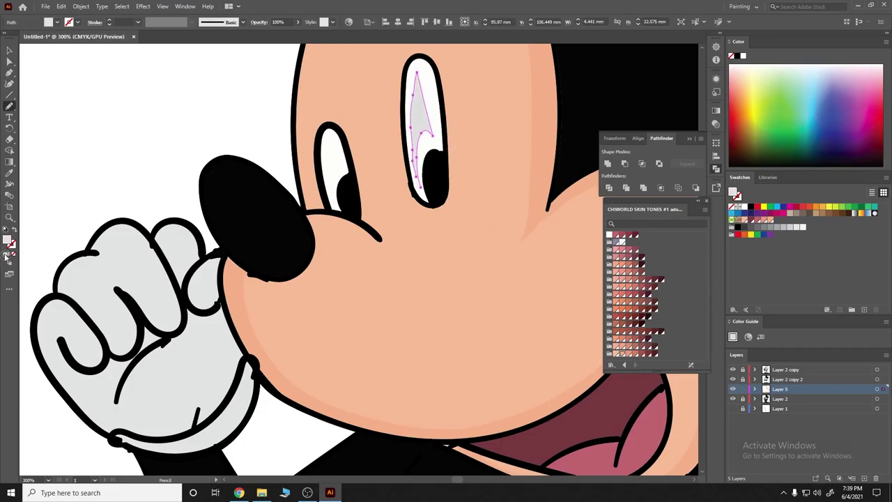
{"action": "key", "text": "ctrl+z"}
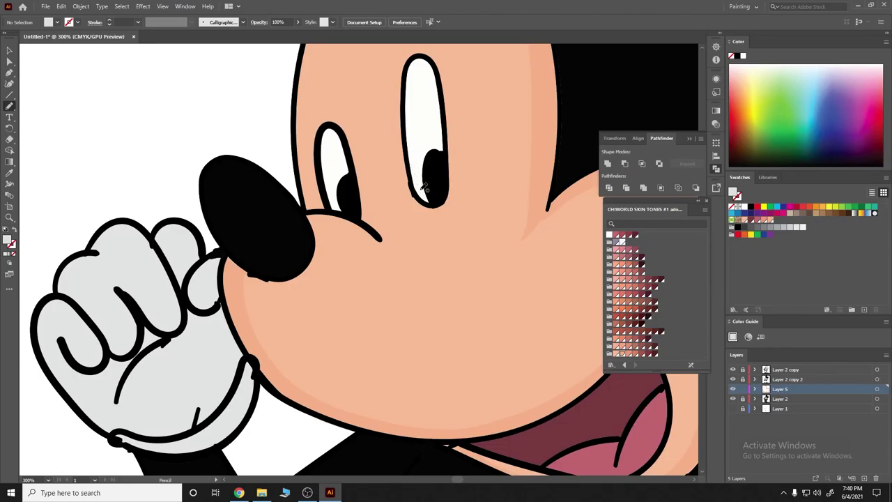
{"action": "left_click_drag", "start_coordinate": [423, 186], "coordinate": [409, 167]}
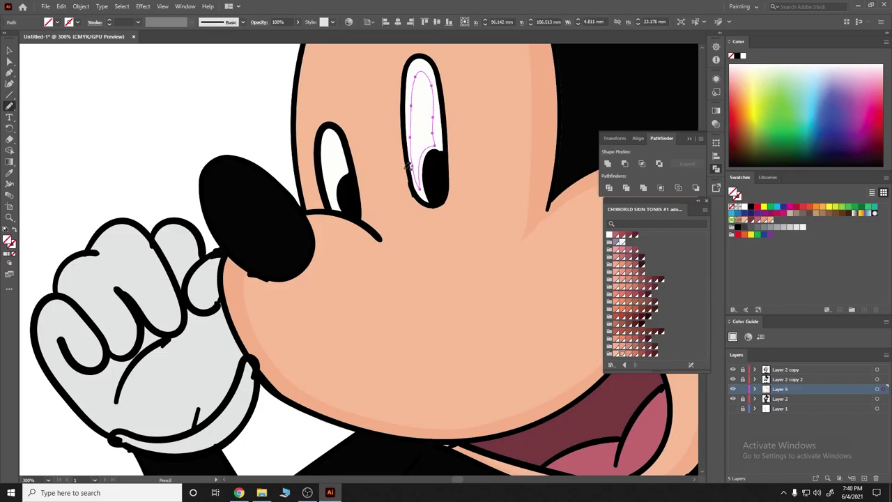
{"action": "left_click", "coordinate": [65, 179]}
{"action": "left_click_drag", "start_coordinate": [348, 167], "coordinate": [338, 204]}
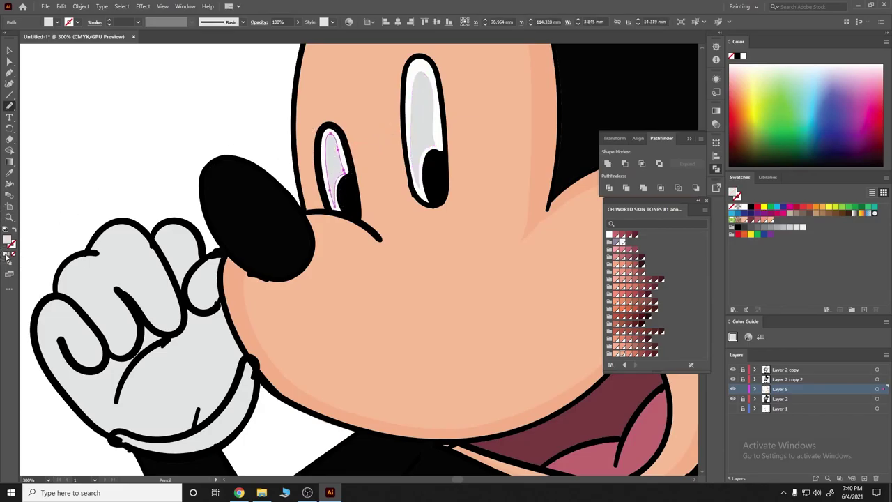
{"action": "left_click", "coordinate": [115, 136]}
Step: Zoom out and scroll to review the whole shaded face
{"action": "key", "text": "ctrl+0"}
{"action": "key", "text": "ctrl+plus"}
{"action": "key", "text": "ctrl+plus"}
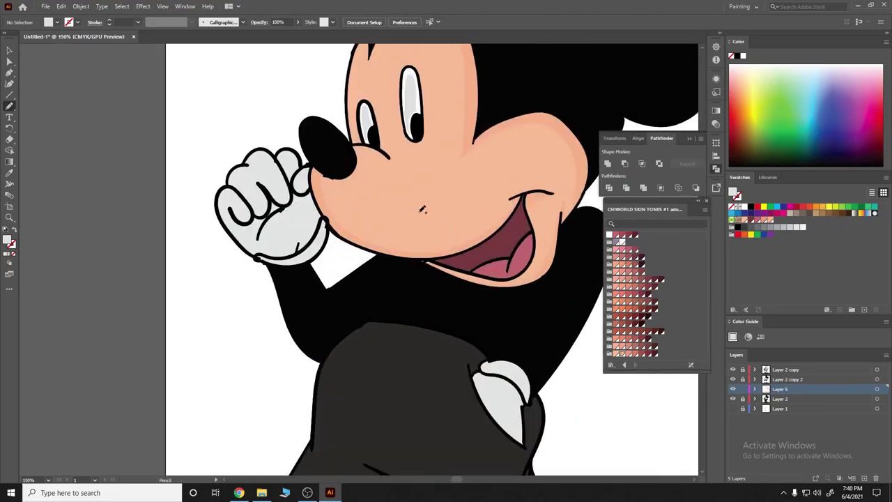
{"action": "scroll", "coordinate": [394, 184], "scroll_direction": "down", "scroll_amount": 2}
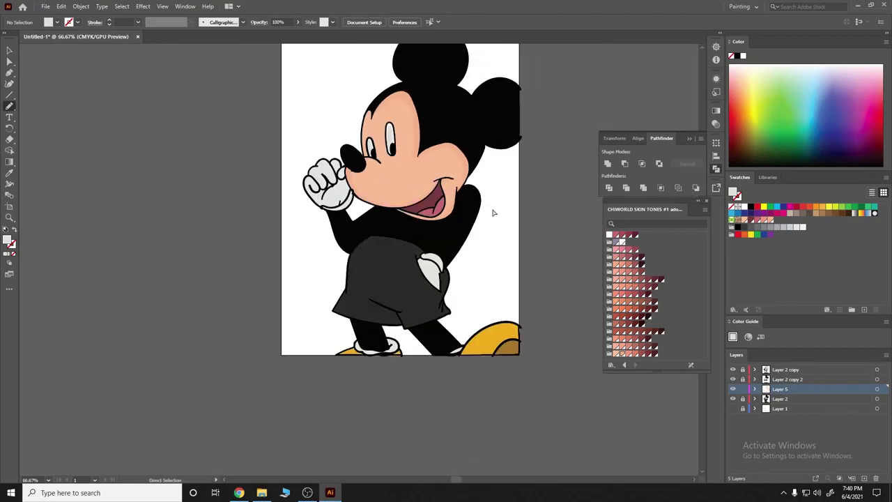
{"action": "scroll", "coordinate": [389, 262], "scroll_direction": "up", "scroll_amount": 2}
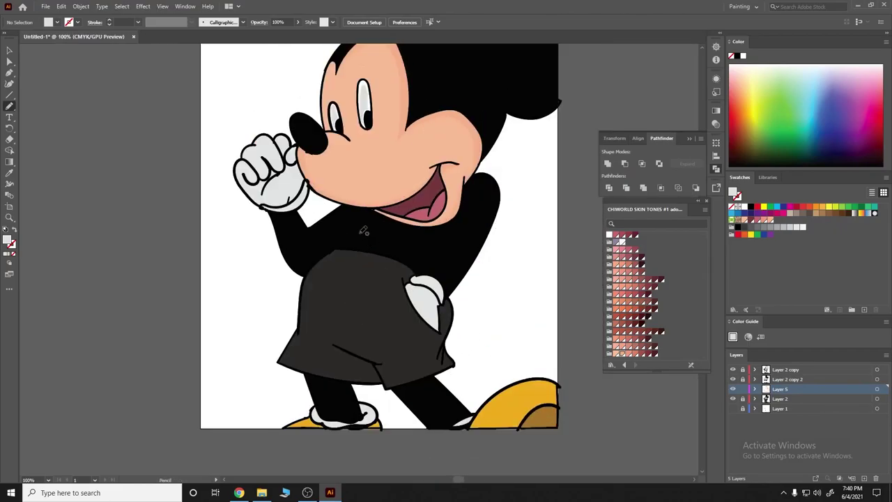
{"action": "scroll", "coordinate": [363, 230], "scroll_direction": "down", "scroll_amount": 2}
{"action": "scroll", "coordinate": [348, 244], "scroll_direction": "down", "scroll_amount": 2}
{"action": "scroll", "coordinate": [390, 237], "scroll_direction": "up", "scroll_amount": 4}
{"action": "scroll", "coordinate": [432, 230], "scroll_direction": "up", "scroll_amount": 1}
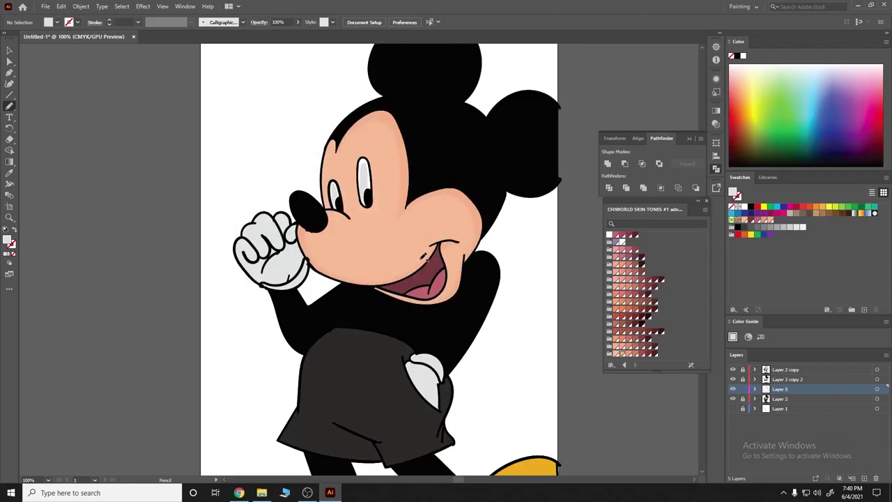
{"action": "scroll", "coordinate": [423, 257], "scroll_direction": "up", "scroll_amount": 1}
{"action": "scroll", "coordinate": [446, 195], "scroll_direction": "up", "scroll_amount": 3}
{"action": "scroll", "coordinate": [470, 209], "scroll_direction": "right", "scroll_amount": 2}
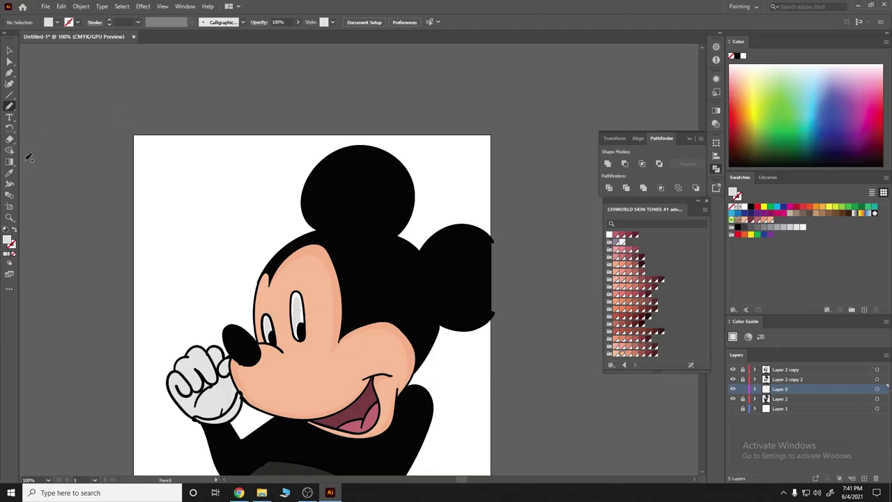
Step: Set the fill to black, add a new layer, and trace a trial ear path
{"action": "double_click", "coordinate": [9, 240]}
{"action": "left_click_drag", "start_coordinate": [66, 394], "coordinate": [60, 403]}
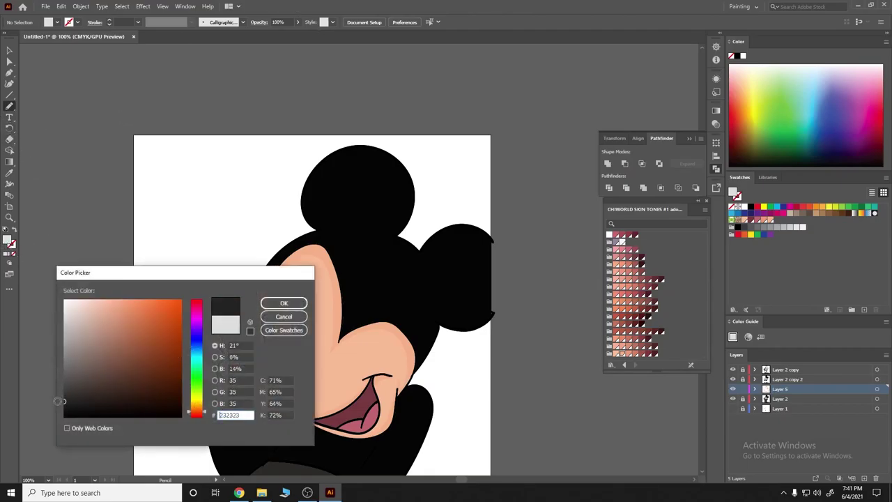
{"action": "left_click", "coordinate": [284, 304]}
{"action": "left_click", "coordinate": [864, 478]}
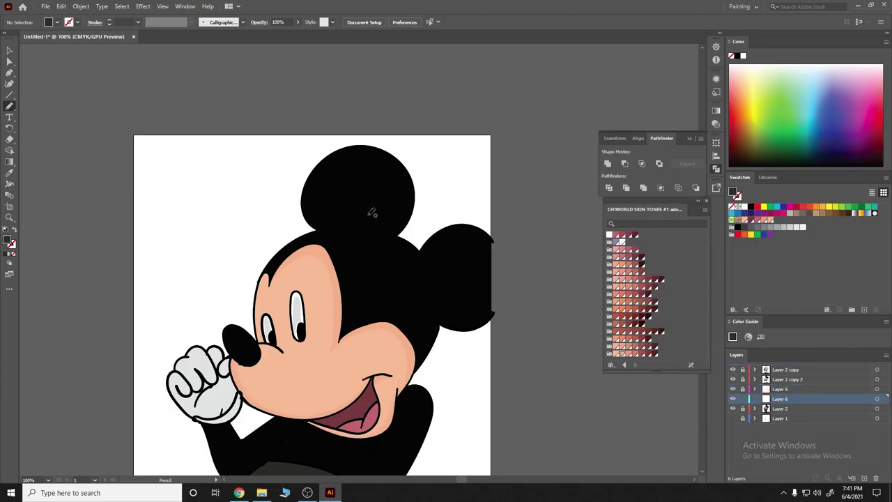
{"action": "left_click_drag", "start_coordinate": [331, 225], "coordinate": [410, 181]}
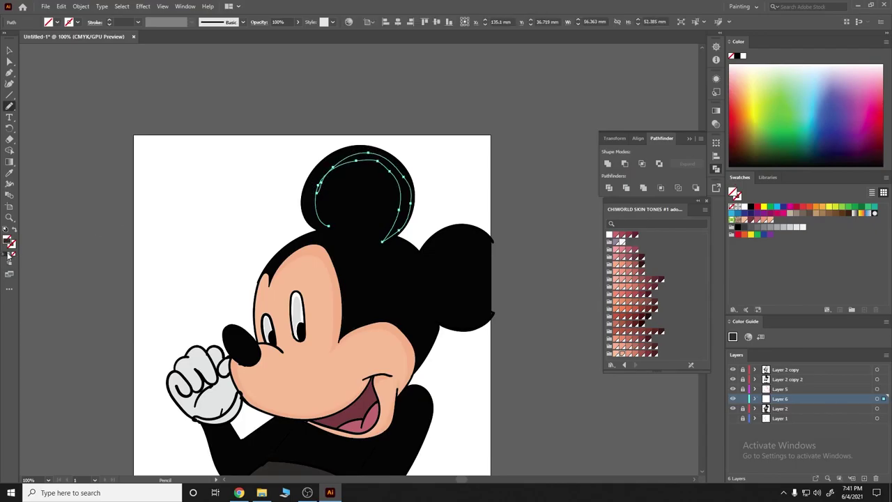
{"action": "scroll", "coordinate": [415, 221], "scroll_direction": "up", "scroll_amount": 3}
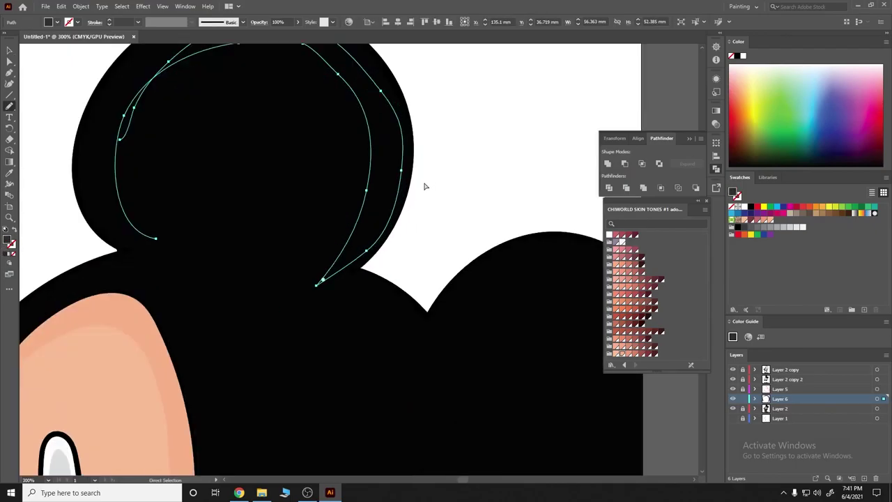
Step: Discard the trial layer, unlock both Layer 2 copy layers, and select Layer 2 copy
{"action": "key", "text": "ctrl+shift+a"}
{"action": "scroll", "coordinate": [568, 285], "scroll_direction": "down", "scroll_amount": 2}
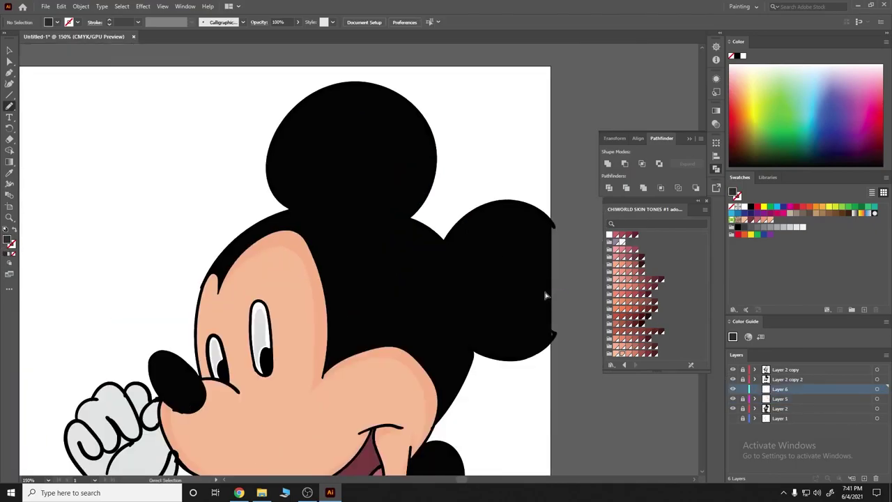
{"action": "key", "text": "ctrl+z"}
{"action": "left_click_drag", "start_coordinate": [742, 370], "coordinate": [742, 380]}
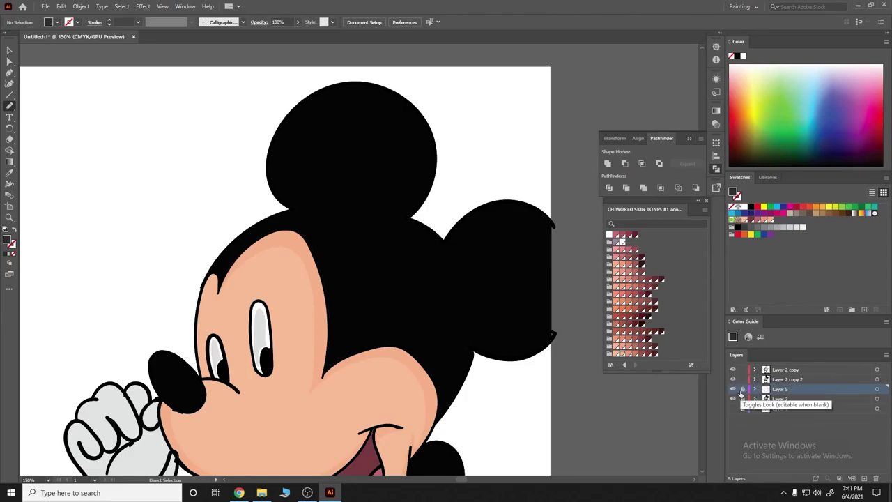
{"action": "left_click", "coordinate": [786, 370]}
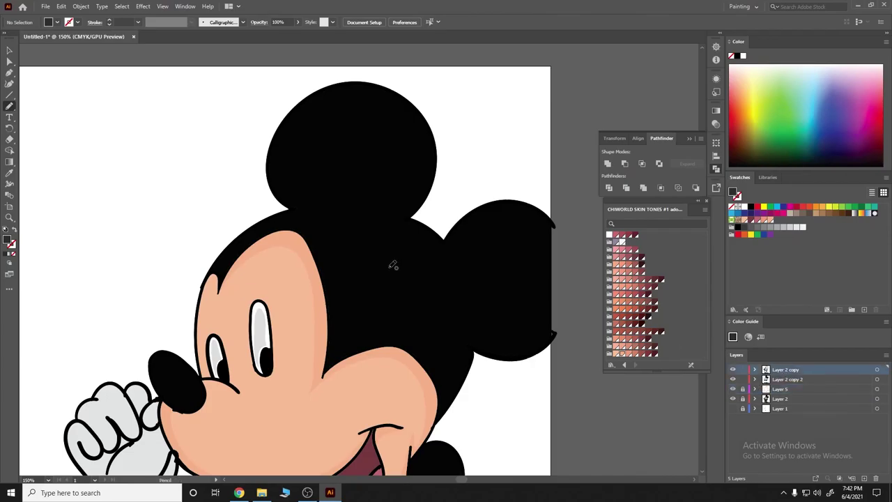
Step: Draw a dark grey shading sliver along the head's edge beside the face
{"action": "mouse_move", "coordinate": [224, 255]}
{"action": "left_mouse_down"}
{"action": "mouse_move", "coordinate": [232, 261]}
{"action": "mouse_move", "coordinate": [214, 252]}
{"action": "left_mouse_up"}
{"action": "scroll", "coordinate": [143, 230], "scroll_direction": "up", "scroll_amount": 2}
{"action": "scroll", "coordinate": [136, 233], "scroll_direction": "up", "scroll_amount": 2}
{"action": "scroll", "coordinate": [314, 303], "scroll_direction": "down", "scroll_amount": 3}
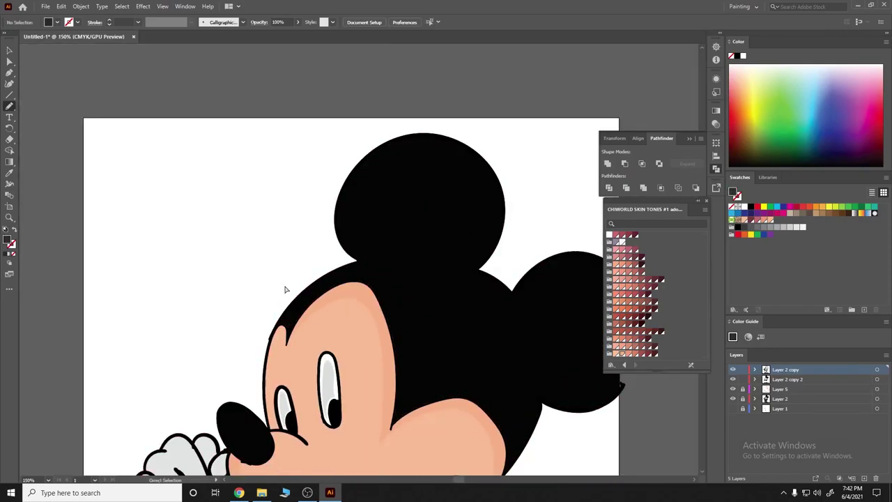
{"action": "scroll", "coordinate": [285, 291], "scroll_direction": "up", "scroll_amount": 5}
{"action": "mouse_move", "coordinate": [229, 363]}
{"action": "left_mouse_down"}
{"action": "mouse_move", "coordinate": [216, 321]}
{"action": "mouse_move", "coordinate": [179, 348]}
{"action": "mouse_move", "coordinate": [140, 408]}
{"action": "mouse_move", "coordinate": [174, 422]}
{"action": "mouse_move", "coordinate": [222, 373]}
{"action": "left_mouse_up"}
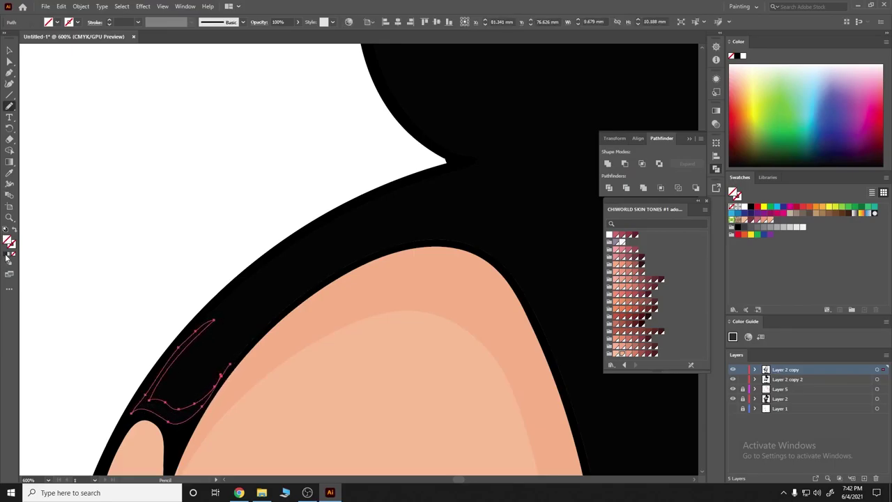
{"action": "left_click", "coordinate": [88, 251], "text": "ctrl"}
Step: Trace a closed dark grey shading shape down the right cheek edge, then deselect
{"action": "scroll", "coordinate": [449, 319], "scroll_direction": "down", "scroll_amount": 4}
{"action": "scroll", "coordinate": [450, 319], "scroll_direction": "up", "scroll_amount": 1}
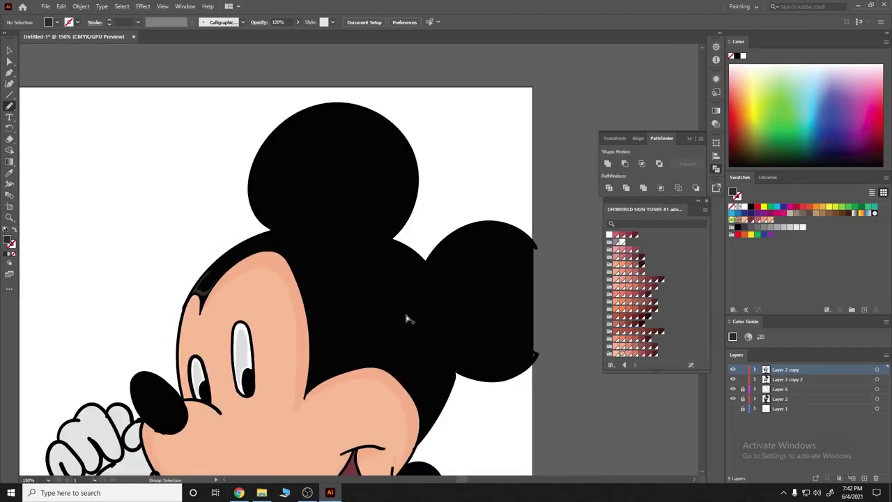
{"action": "scroll", "coordinate": [407, 314], "scroll_direction": "up", "scroll_amount": 1}
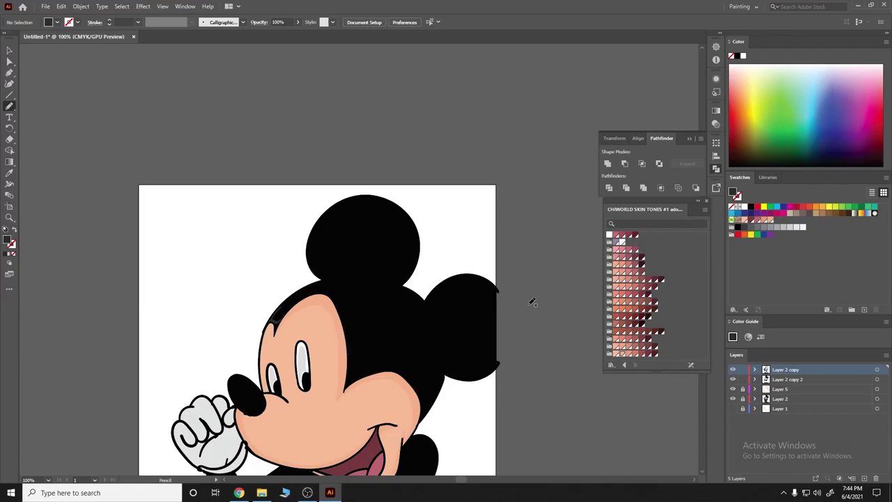
{"action": "scroll", "coordinate": [269, 322], "scroll_direction": "up", "scroll_amount": 1}
{"action": "scroll", "coordinate": [327, 290], "scroll_direction": "up", "scroll_amount": 2}
{"action": "scroll", "coordinate": [332, 247], "scroll_direction": "up", "scroll_amount": 1}
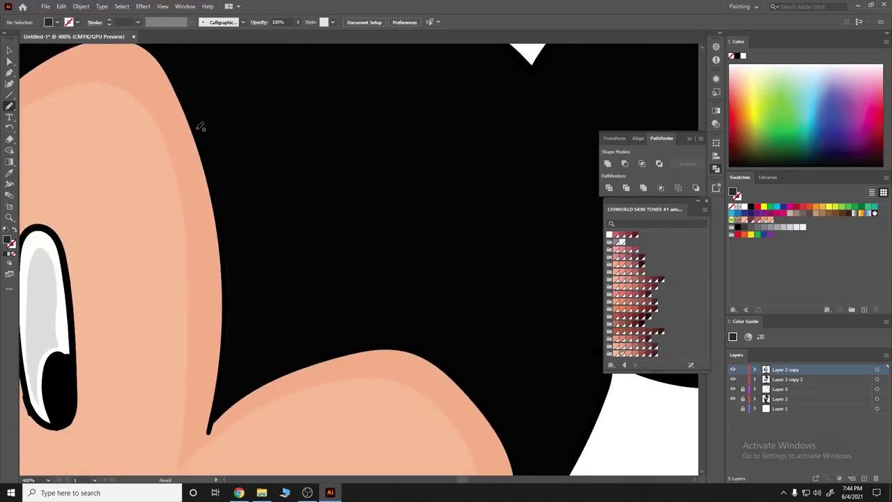
{"action": "left_click_drag", "start_coordinate": [211, 147], "coordinate": [207, 157]}
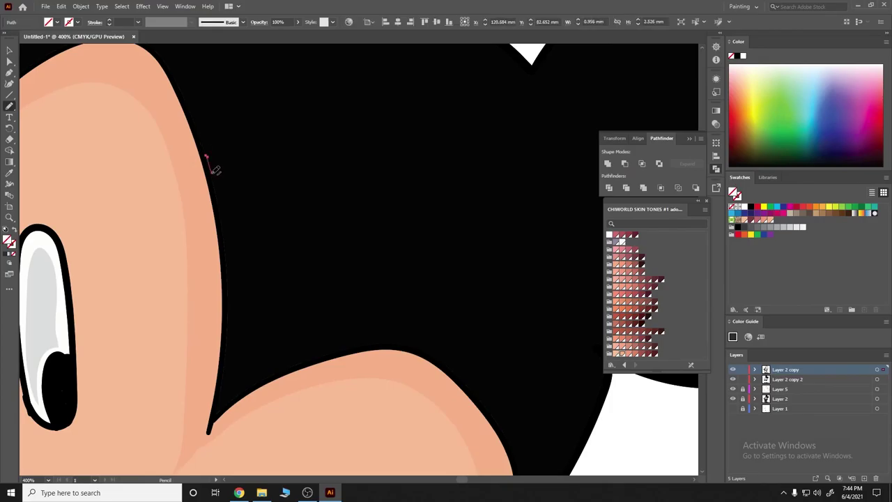
{"action": "left_click_drag", "start_coordinate": [226, 258], "coordinate": [228, 267]}
{"action": "left_click_drag", "start_coordinate": [230, 338], "coordinate": [224, 377]}
{"action": "left_click_drag", "start_coordinate": [217, 414], "coordinate": [217, 413]}
{"action": "left_click_drag", "start_coordinate": [279, 371], "coordinate": [280, 371]}
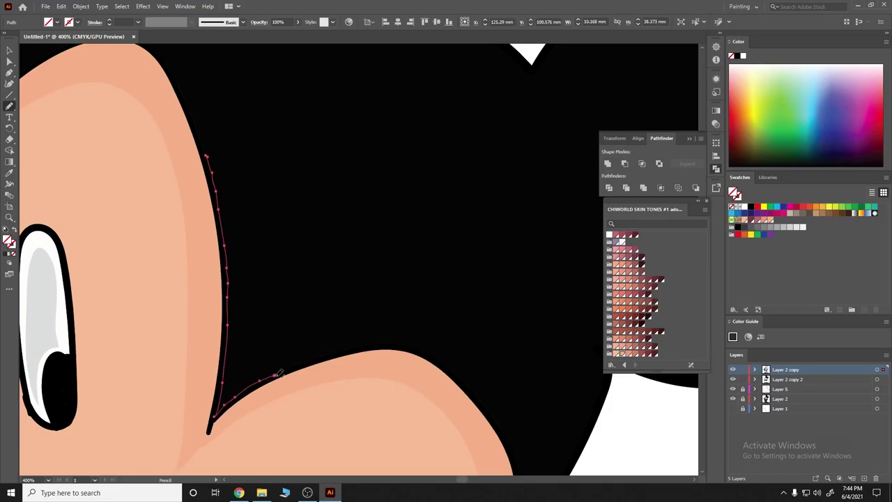
{"action": "mouse_move", "coordinate": [334, 349]}
{"action": "left_mouse_down"}
{"action": "mouse_move", "coordinate": [242, 250]}
{"action": "mouse_move", "coordinate": [212, 143]}
{"action": "left_mouse_up"}
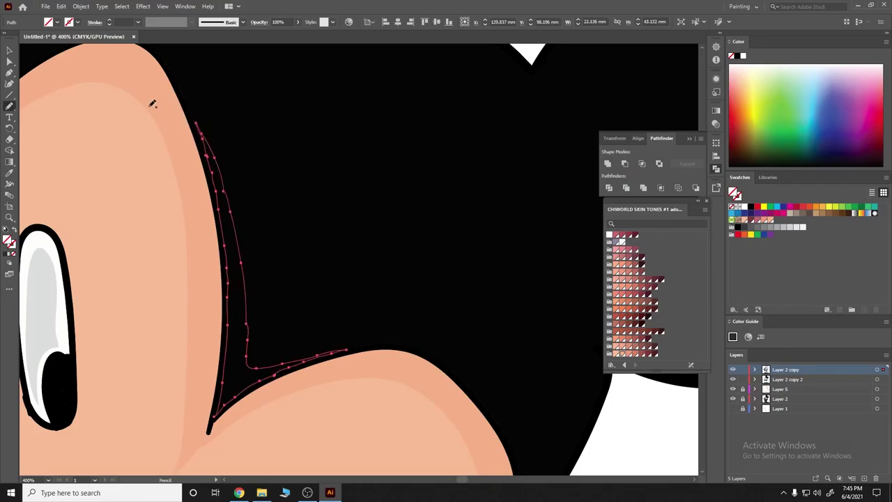
{"action": "left_click", "coordinate": [6, 254]}
{"action": "key", "text": "ctrl+shift+a"}
{"action": "key", "text": "ctrl+minus"}
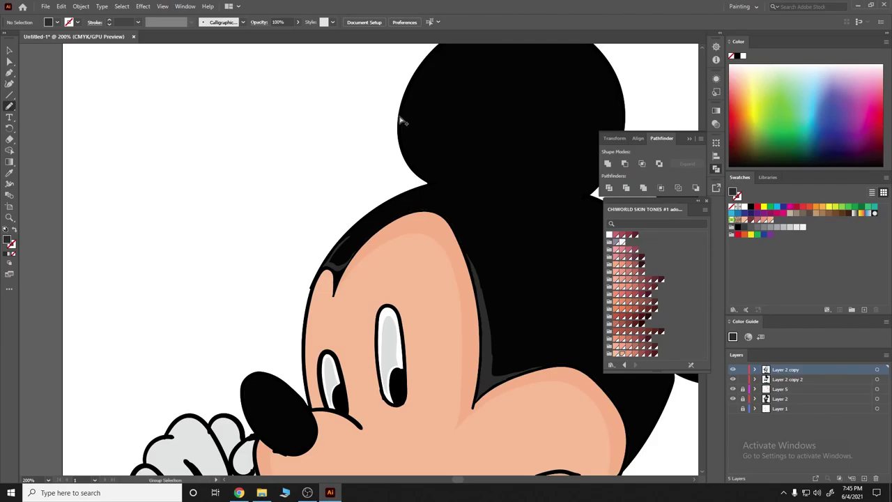
Step: Trace a dark grey shape inside the right ear and back of the head, closing at the cheek
{"action": "scroll", "coordinate": [408, 123], "scroll_direction": "down", "scroll_amount": 2}
{"action": "scroll", "coordinate": [429, 188], "scroll_direction": "up", "scroll_amount": 2}
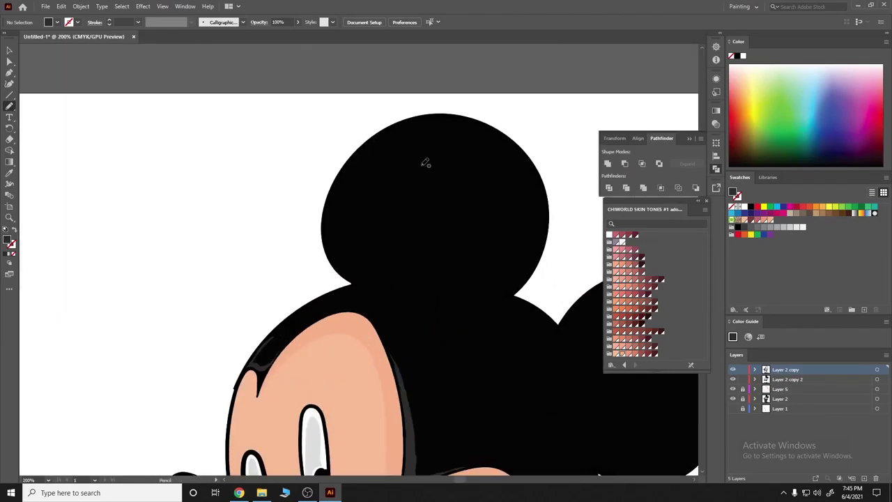
{"action": "mouse_move", "coordinate": [367, 275]}
{"action": "left_mouse_down"}
{"action": "mouse_move", "coordinate": [408, 143]}
{"action": "mouse_move", "coordinate": [501, 293]}
{"action": "left_mouse_up"}
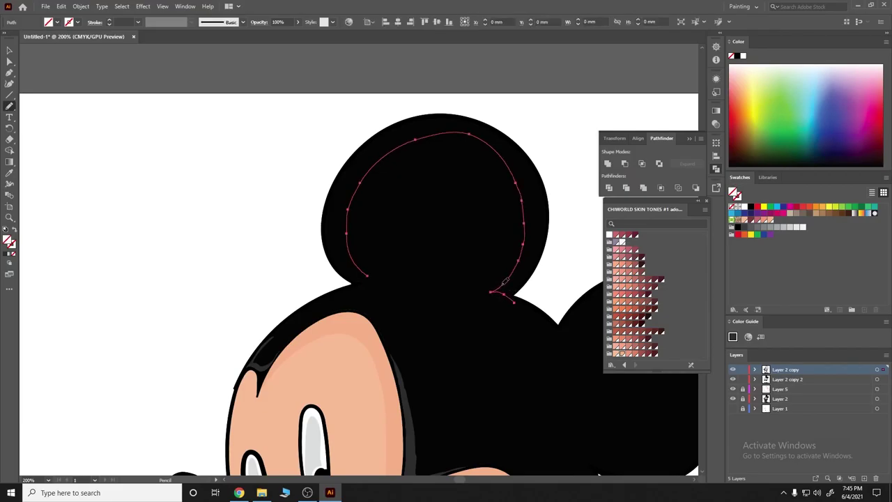
{"action": "key", "text": "ctrl+z"}
{"action": "mouse_move", "coordinate": [371, 275]}
{"action": "left_mouse_down"}
{"action": "mouse_move", "coordinate": [411, 141]}
{"action": "mouse_move", "coordinate": [516, 310]}
{"action": "left_mouse_up"}
{"action": "left_click_drag", "start_coordinate": [632, 166], "coordinate": [542, 111]}
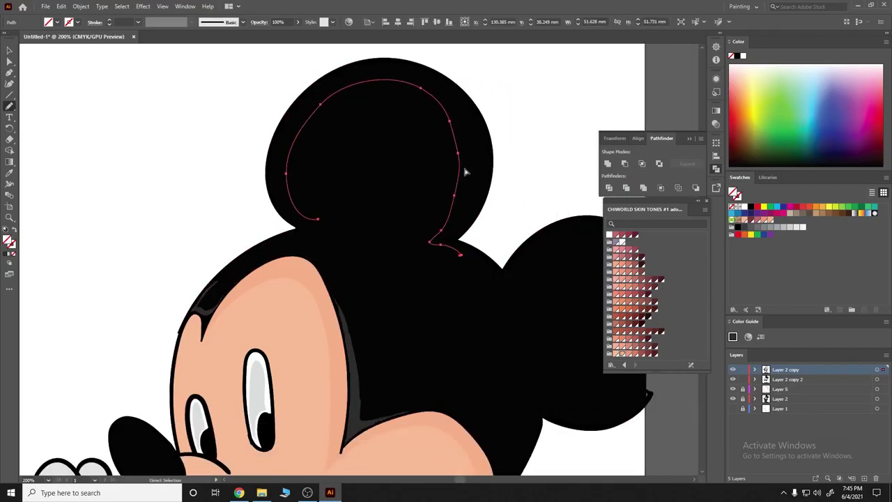
{"action": "mouse_move", "coordinate": [427, 254]}
{"action": "left_mouse_down"}
{"action": "mouse_move", "coordinate": [467, 285]}
{"action": "mouse_move", "coordinate": [540, 224]}
{"action": "mouse_move", "coordinate": [485, 156]}
{"action": "mouse_move", "coordinate": [553, 187]}
{"action": "left_mouse_up"}
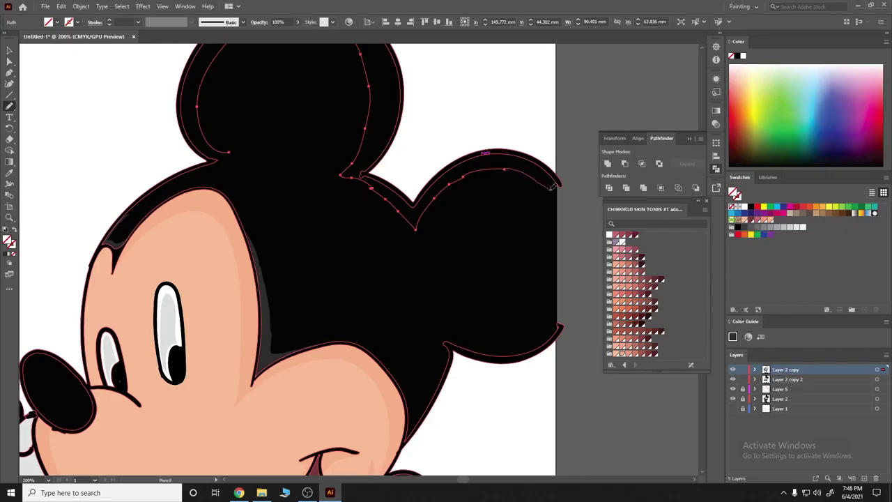
{"action": "mouse_move", "coordinate": [566, 263]}
{"action": "left_mouse_down"}
{"action": "mouse_move", "coordinate": [538, 339]}
{"action": "mouse_move", "coordinate": [450, 333]}
{"action": "mouse_move", "coordinate": [418, 394]}
{"action": "mouse_move", "coordinate": [387, 354]}
{"action": "left_mouse_up"}
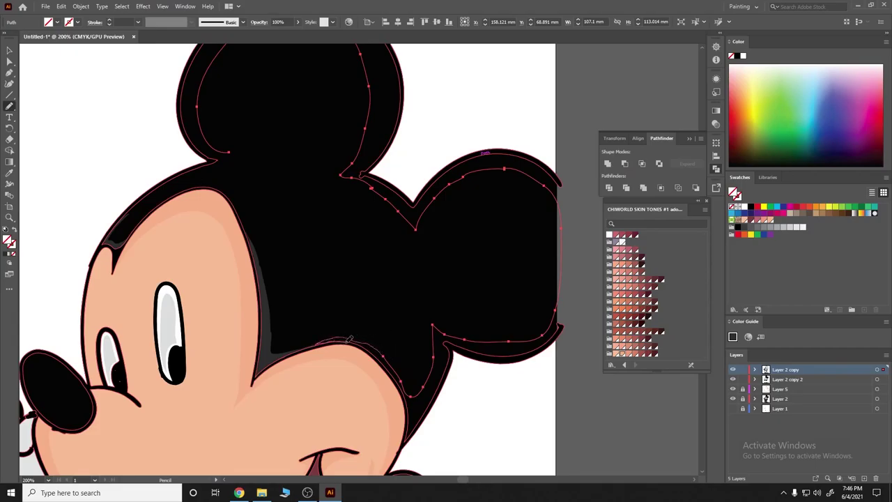
{"action": "left_click_drag", "start_coordinate": [392, 370], "coordinate": [409, 397]}
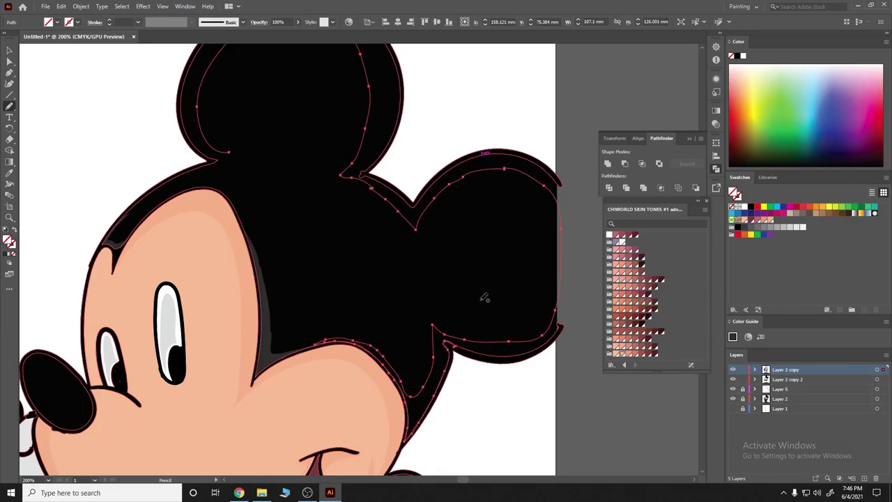
{"action": "left_click", "coordinate": [7, 259]}
{"action": "scroll", "coordinate": [390, 268], "scroll_direction": "down", "scroll_amount": 1}
Step: Redraw the dark grey shading edge along the lower head and the ear's right side and top
{"action": "scroll", "coordinate": [391, 268], "scroll_direction": "down", "scroll_amount": 1}
{"action": "scroll", "coordinate": [383, 239], "scroll_direction": "up", "scroll_amount": 3}
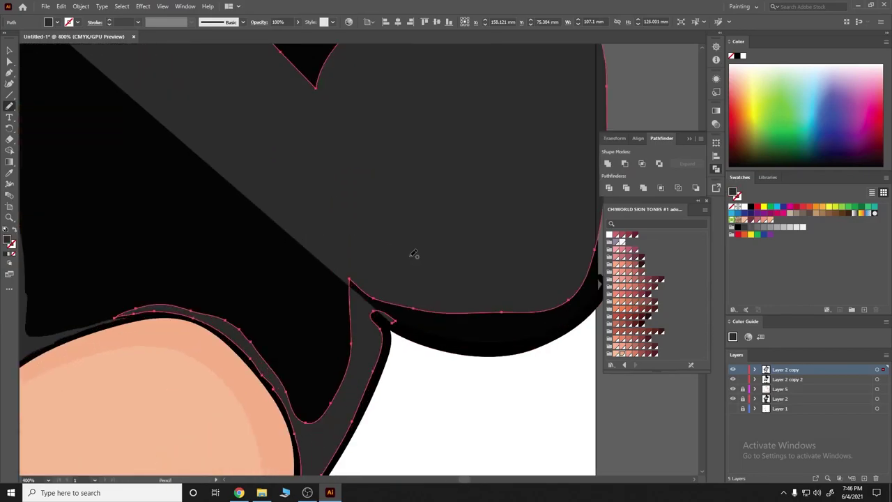
{"action": "mouse_move", "coordinate": [403, 320]}
{"action": "left_mouse_down"}
{"action": "mouse_move", "coordinate": [437, 330]}
{"action": "mouse_move", "coordinate": [595, 280]}
{"action": "left_mouse_up"}
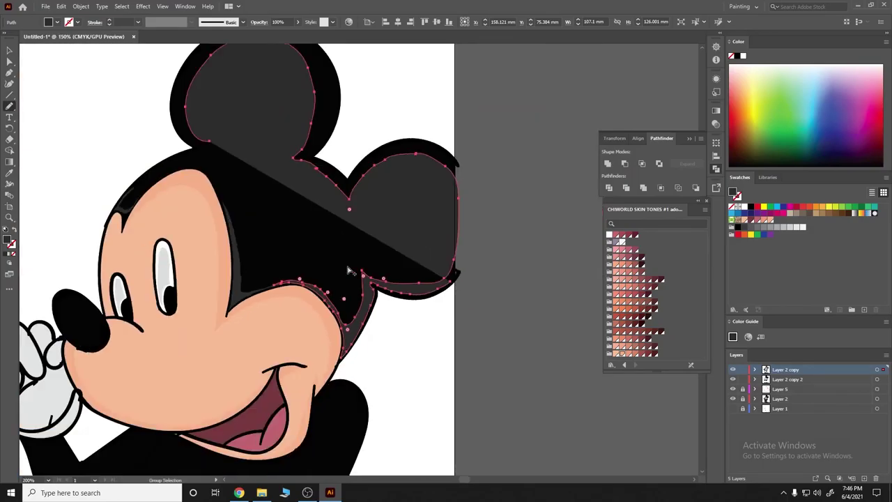
{"action": "key", "text": "ctrl+minus"}
{"action": "scroll", "coordinate": [278, 232], "scroll_direction": "up", "scroll_amount": 1}
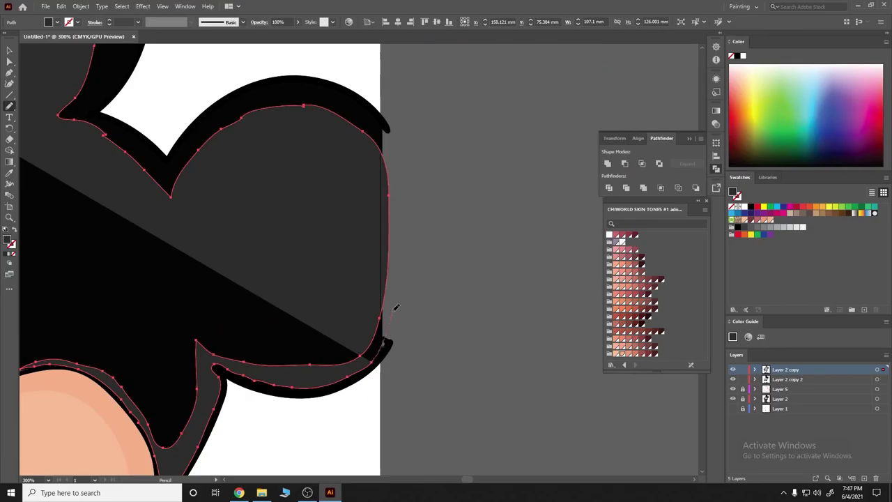
{"action": "left_click_drag", "start_coordinate": [398, 298], "coordinate": [397, 153]}
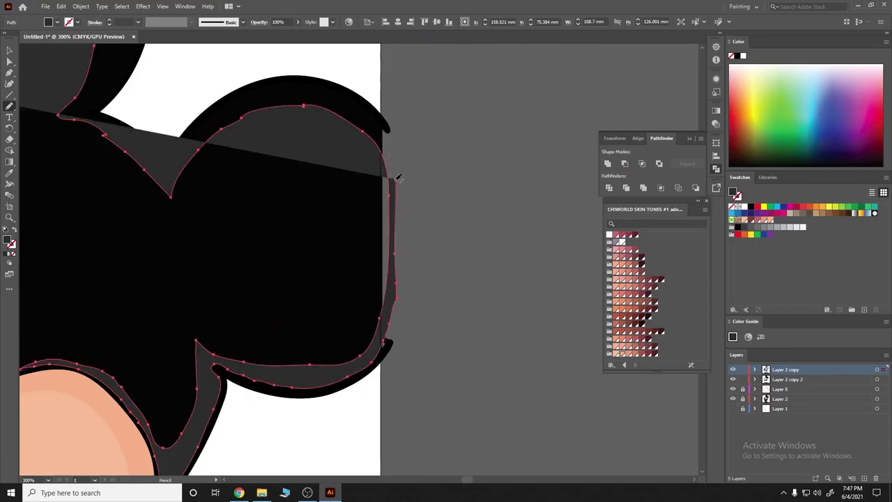
{"action": "left_click_drag", "start_coordinate": [378, 114], "coordinate": [277, 79]}
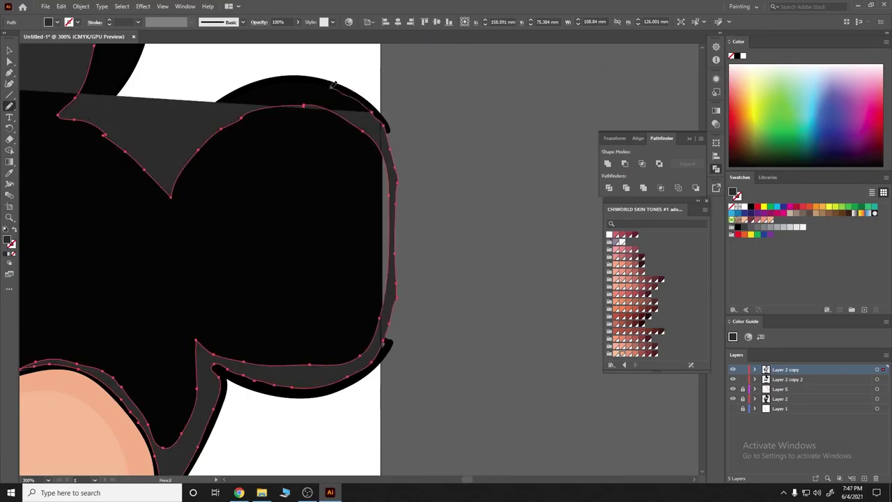
Step: Reshape the shading between the two ears and along the ear's lower edge
{"action": "scroll", "coordinate": [404, 141], "scroll_direction": "down", "scroll_amount": 1}
{"action": "scroll", "coordinate": [405, 141], "scroll_direction": "down", "scroll_amount": 1}
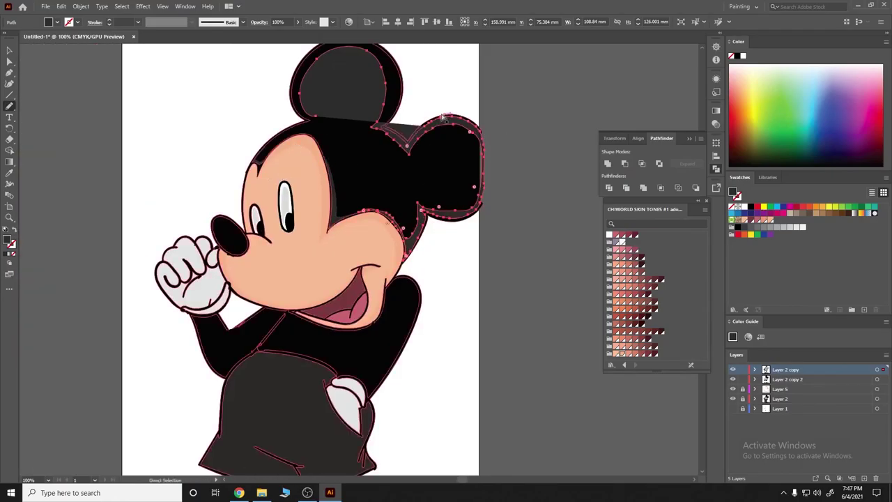
{"action": "scroll", "coordinate": [428, 142], "scroll_direction": "down", "scroll_amount": 1}
{"action": "scroll", "coordinate": [557, 159], "scroll_direction": "up", "scroll_amount": 3}
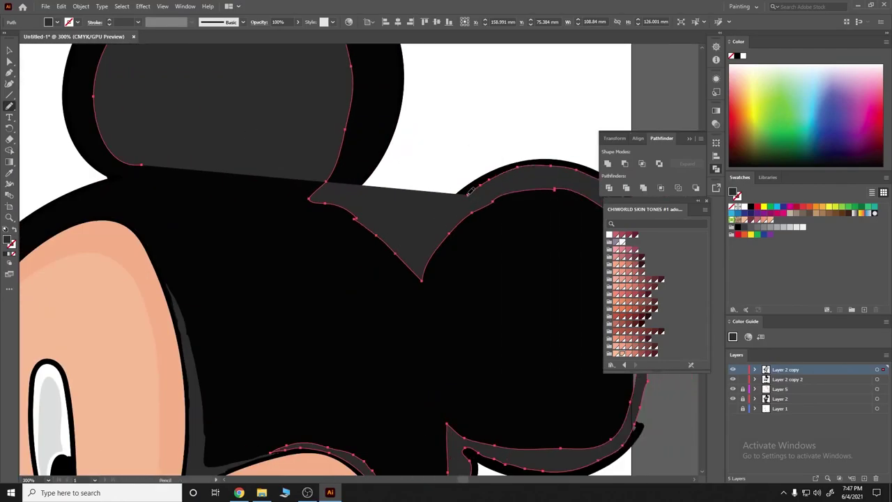
{"action": "left_click_drag", "start_coordinate": [469, 190], "coordinate": [411, 248]}
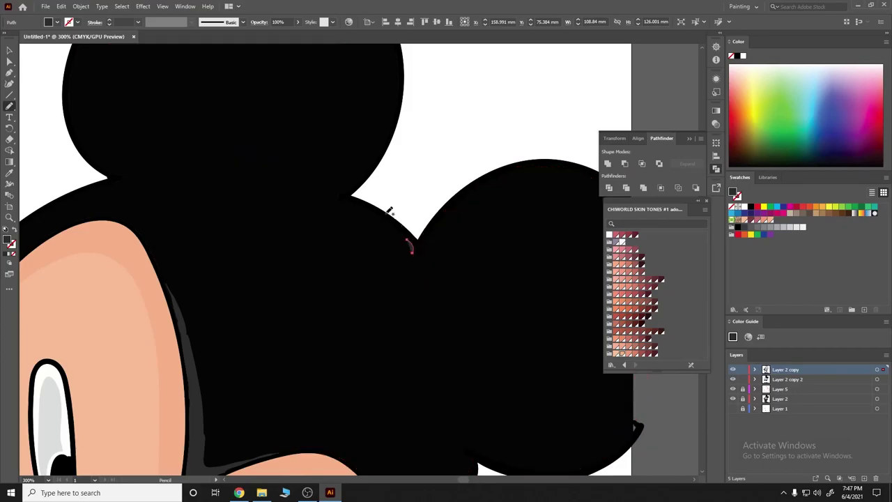
{"action": "key", "text": "ctrl+a"}
{"action": "left_click_drag", "start_coordinate": [440, 214], "coordinate": [396, 225]}
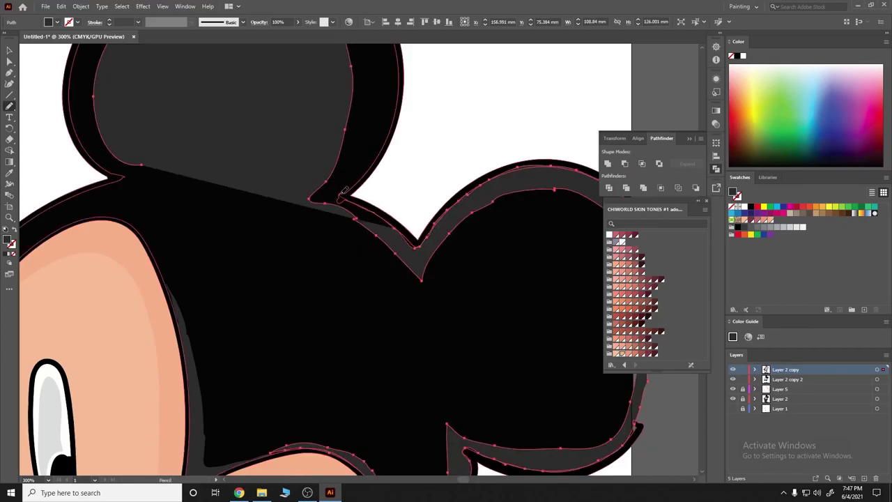
Step: Pull the ear shading's right and diagonal edges up to the outer black outline
{"action": "scroll", "coordinate": [343, 93], "scroll_direction": "up", "scroll_amount": 3}
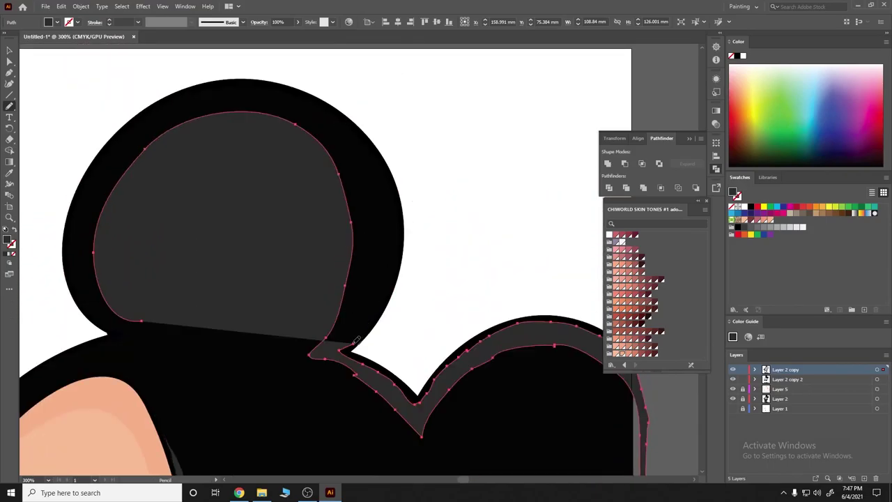
{"action": "scroll", "coordinate": [401, 263], "scroll_direction": "up", "scroll_amount": 1}
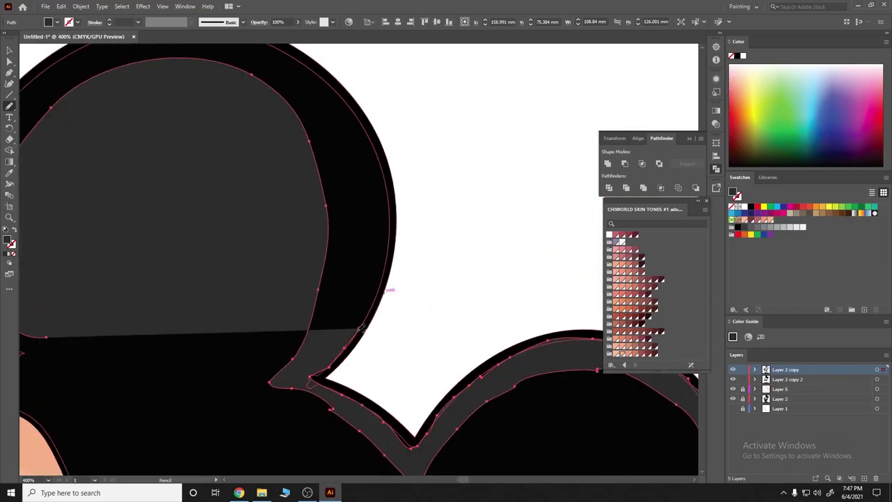
{"action": "left_click_drag", "start_coordinate": [386, 269], "coordinate": [392, 197]}
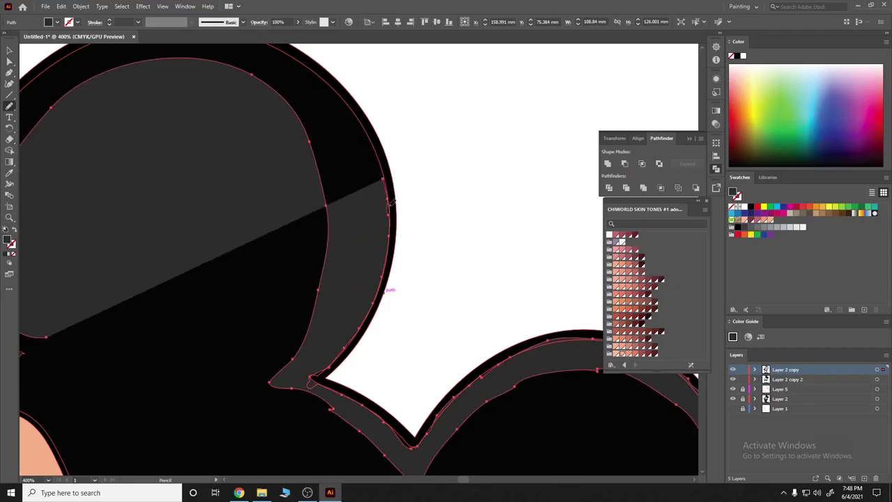
{"action": "left_click_drag", "start_coordinate": [391, 202], "coordinate": [384, 168]}
{"action": "left_click_drag", "start_coordinate": [370, 131], "coordinate": [366, 132]}
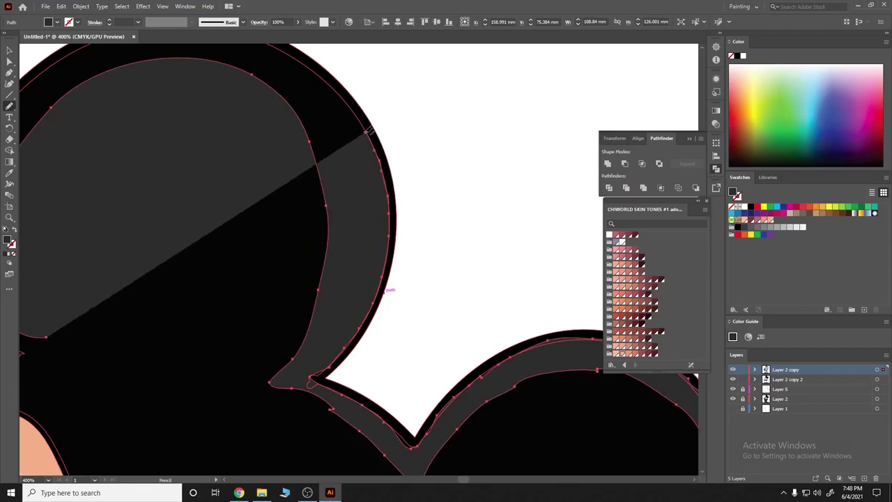
{"action": "left_click_drag", "start_coordinate": [346, 96], "coordinate": [322, 72]}
Step: Adjust where the ear shading meets the outline and extend it down the ear's left side
{"action": "scroll", "coordinate": [427, 200], "scroll_direction": "down", "scroll_amount": 3}
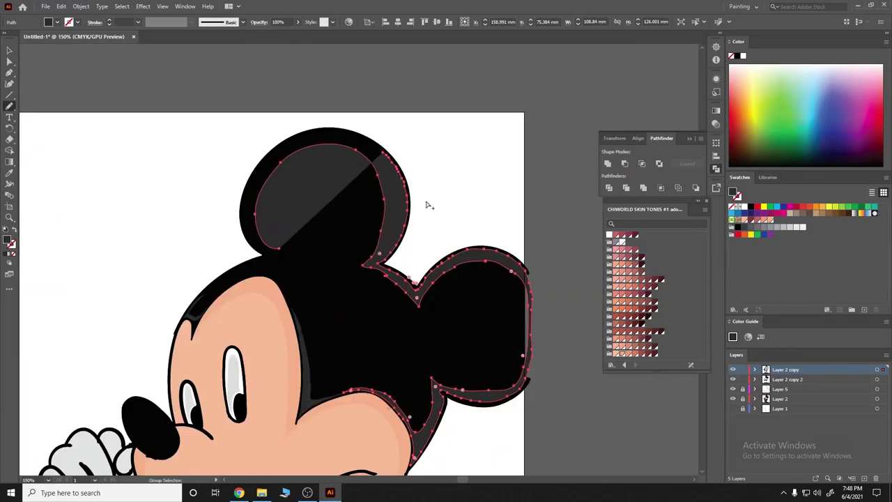
{"action": "scroll", "coordinate": [239, 195], "scroll_direction": "up", "scroll_amount": 2}
{"action": "scroll", "coordinate": [453, 188], "scroll_direction": "up", "scroll_amount": 1}
{"action": "scroll", "coordinate": [504, 188], "scroll_direction": "up", "scroll_amount": 1}
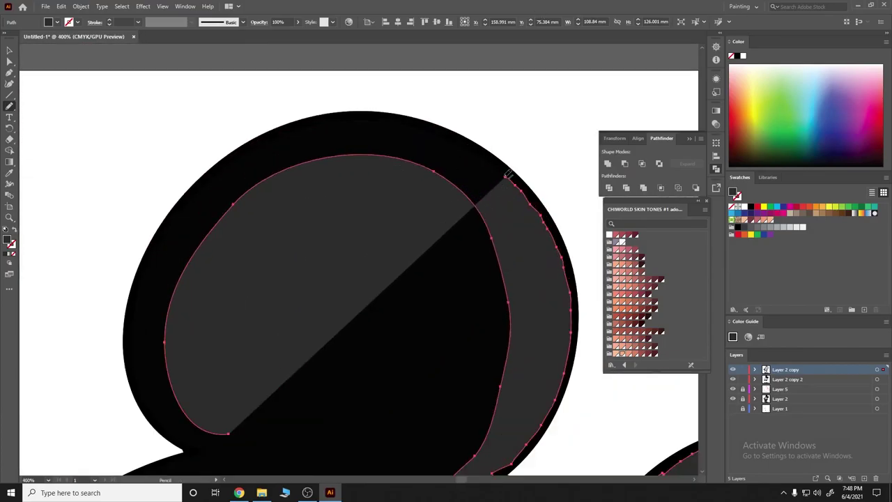
{"action": "mouse_move", "coordinate": [501, 168]}
{"action": "left_mouse_down"}
{"action": "mouse_move", "coordinate": [428, 130]}
{"action": "mouse_move", "coordinate": [359, 115]}
{"action": "mouse_move", "coordinate": [295, 126]}
{"action": "left_mouse_up"}
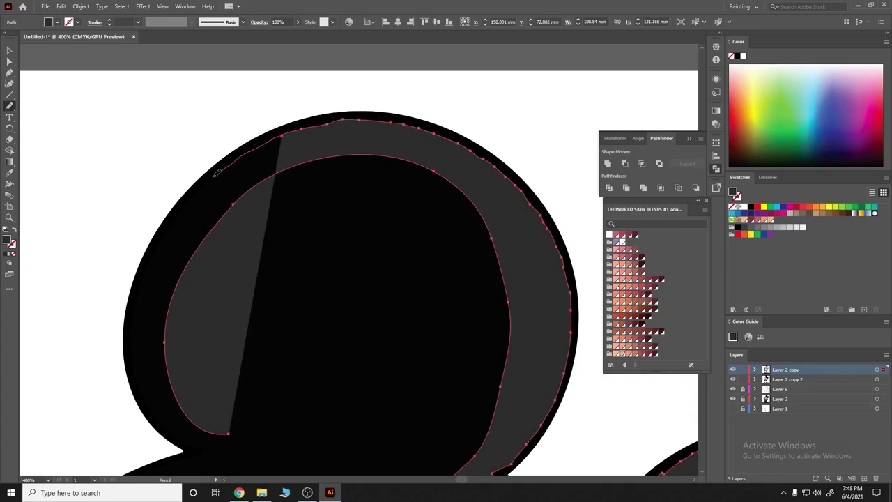
{"action": "left_click_drag", "start_coordinate": [140, 297], "coordinate": [141, 295]}
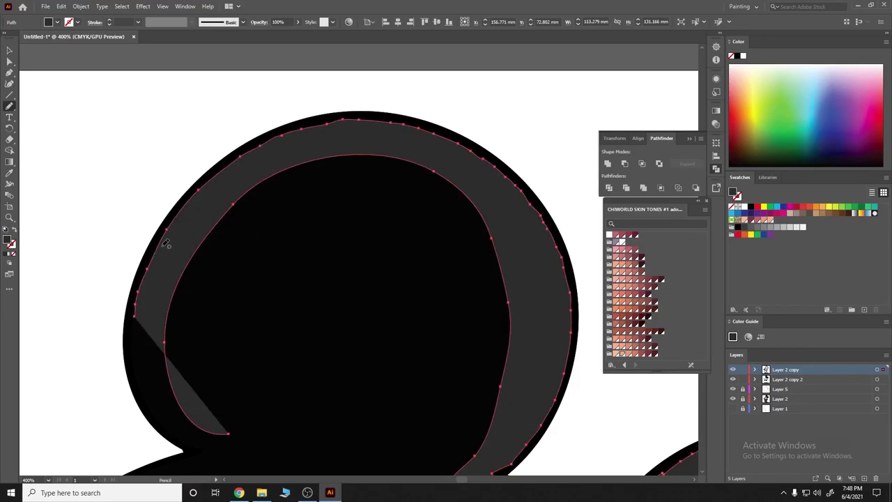
{"action": "scroll", "coordinate": [184, 163], "scroll_direction": "down", "scroll_amount": 3}
{"action": "scroll", "coordinate": [199, 160], "scroll_direction": "down", "scroll_amount": 2}
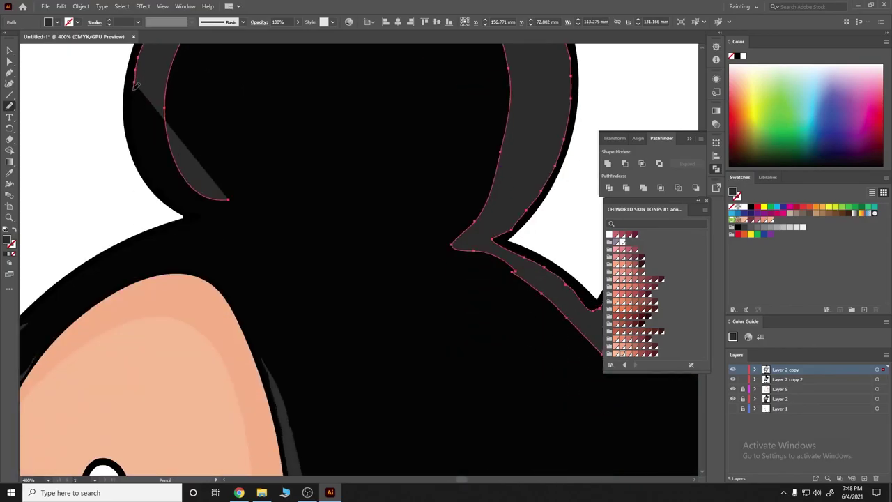
{"action": "left_click_drag", "start_coordinate": [137, 126], "coordinate": [145, 155]}
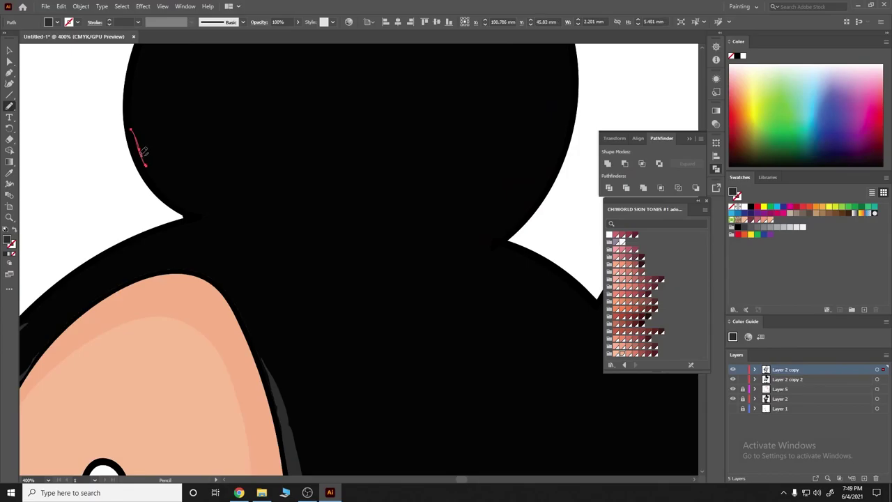
{"action": "mouse_move", "coordinate": [148, 157]}
{"action": "left_mouse_down"}
{"action": "mouse_move", "coordinate": [205, 215]}
{"action": "mouse_move", "coordinate": [228, 197]}
{"action": "left_mouse_up"}
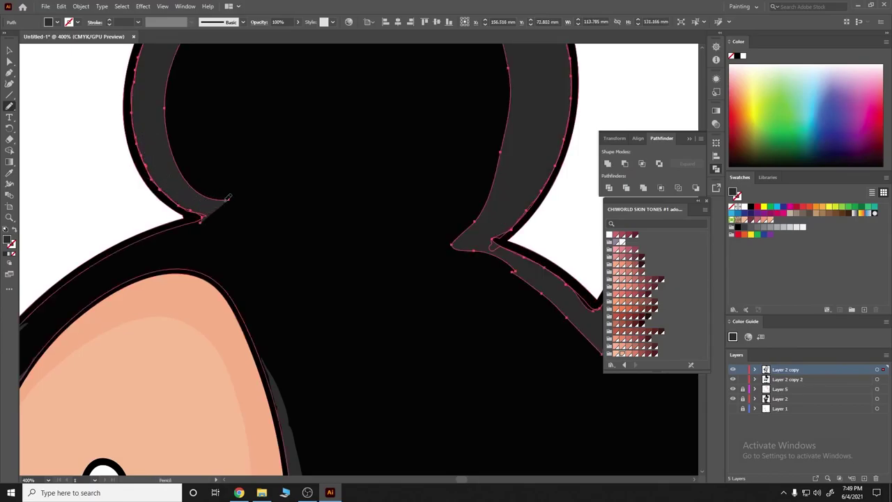
{"action": "scroll", "coordinate": [198, 170], "scroll_direction": "down", "scroll_amount": 5}
Step: Deselect everything, then select the left ear's shading shape
{"action": "key", "text": "ctrl+shift+a"}
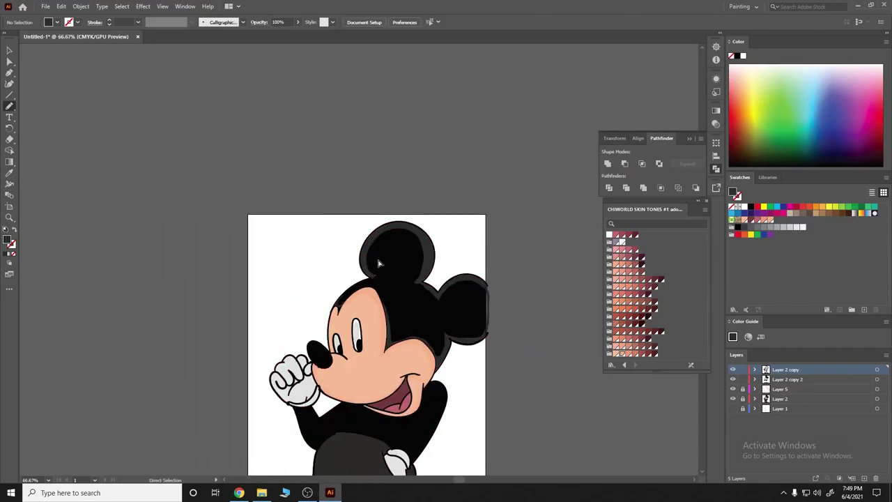
{"action": "scroll", "coordinate": [334, 272], "scroll_direction": "up", "scroll_amount": 3}
{"action": "scroll", "coordinate": [377, 257], "scroll_direction": "down", "scroll_amount": 2}
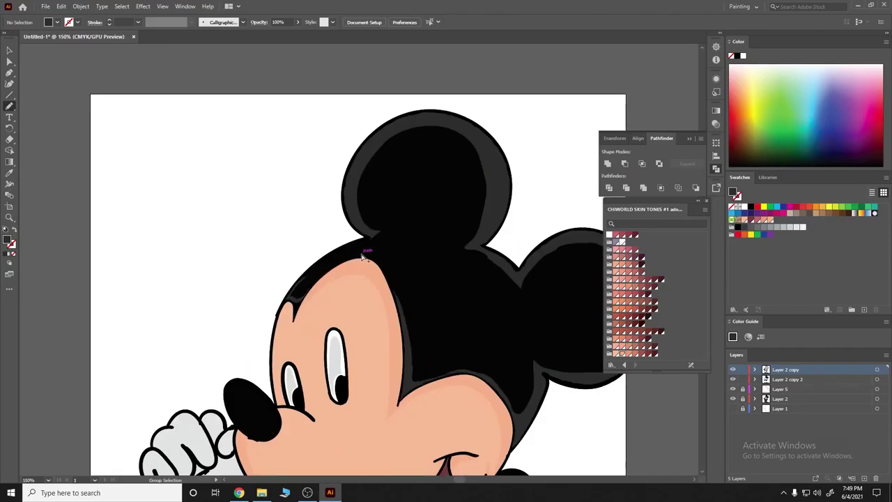
{"action": "scroll", "coordinate": [355, 259], "scroll_direction": "down", "scroll_amount": 2}
{"action": "scroll", "coordinate": [355, 259], "scroll_direction": "down", "scroll_amount": 1}
{"action": "scroll", "coordinate": [428, 259], "scroll_direction": "up", "scroll_amount": 2}
{"action": "scroll", "coordinate": [351, 243], "scroll_direction": "up", "scroll_amount": 2}
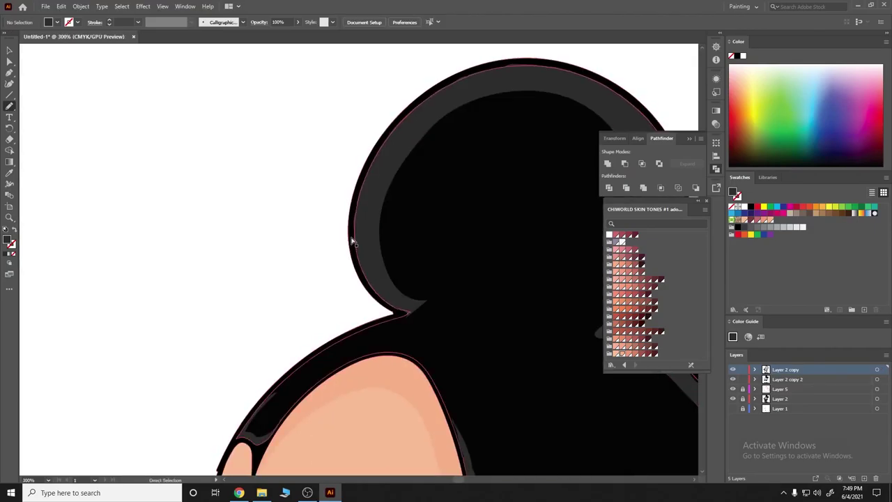
{"action": "left_click", "coordinate": [346, 264], "text": "ctrl"}
{"action": "scroll", "coordinate": [346, 264], "scroll_direction": "down", "scroll_amount": 2}
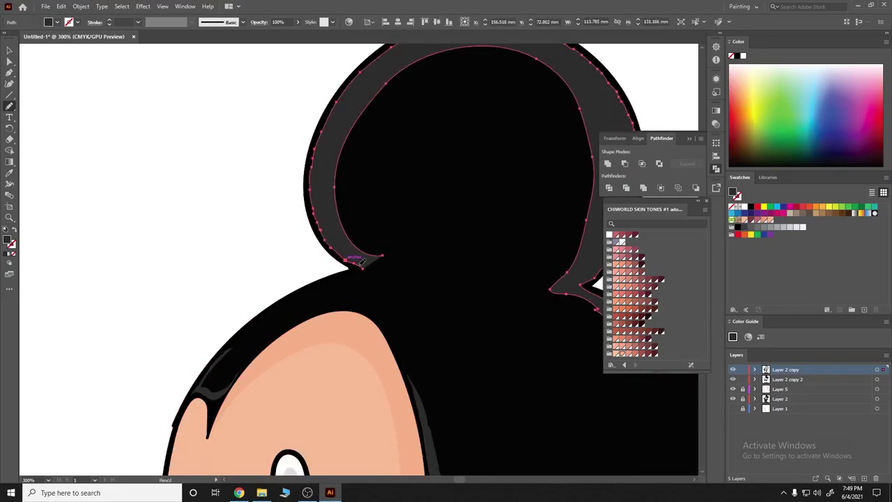
Step: Redraw the shading along the hair edge, zoom out, and add Layer 6
{"action": "left_click_drag", "start_coordinate": [324, 277], "coordinate": [255, 319]}
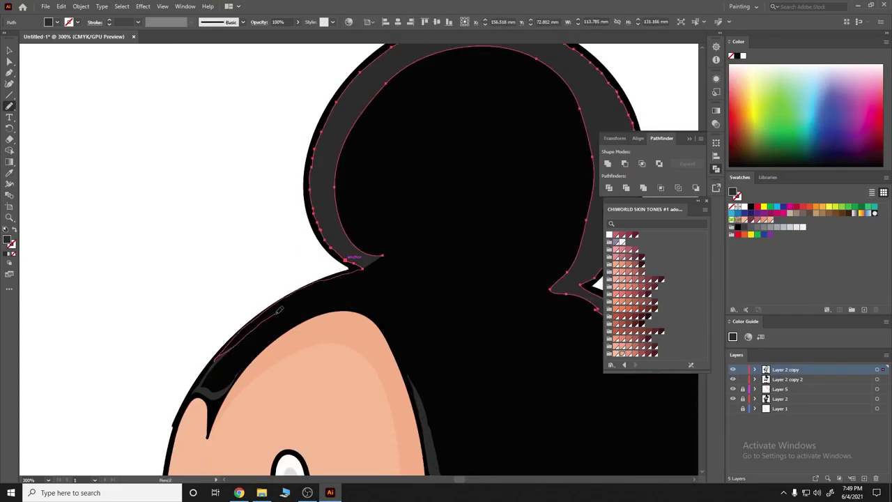
{"action": "left_click_drag", "start_coordinate": [221, 353], "coordinate": [406, 266]}
{"action": "key", "text": "ctrl+shift+a"}
{"action": "key", "text": "ctrl+minus"}
{"action": "key", "text": "ctrl+minus"}
{"action": "key", "text": "ctrl+minus"}
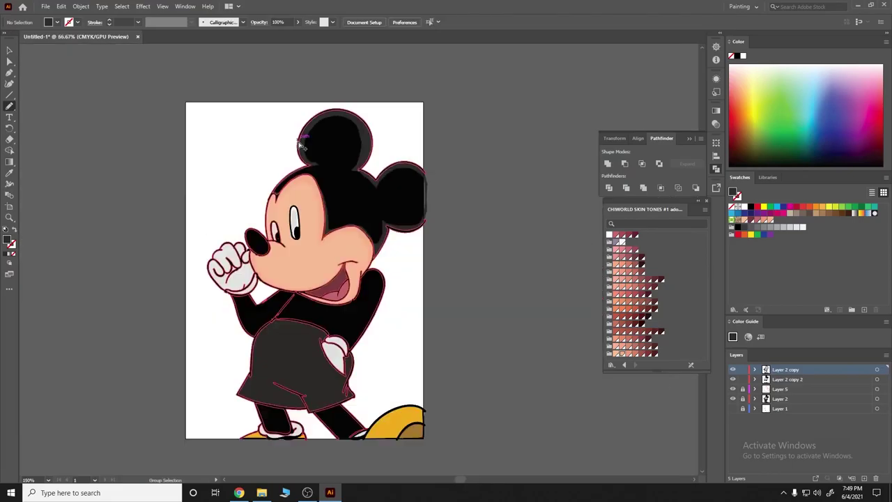
{"action": "key", "text": "ctrl+minus"}
{"action": "key", "text": "ctrl+minus"}
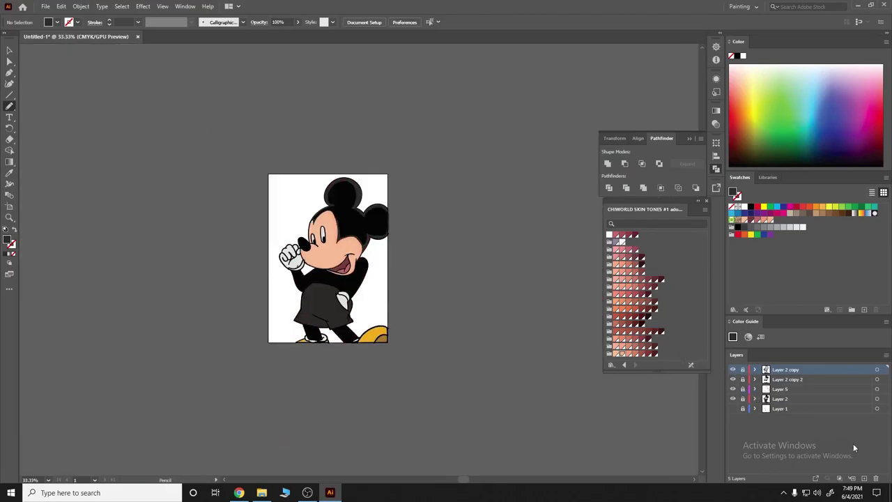
{"action": "left_click", "coordinate": [780, 399]}
Step: Add a new layer and bring Mickey's shorts into view
{"action": "left_click", "coordinate": [865, 478]}
{"action": "scroll", "coordinate": [373, 226], "scroll_direction": "up", "scroll_amount": 5, "text": "alt"}
{"action": "scroll", "coordinate": [373, 227], "scroll_direction": "down", "scroll_amount": 2, "text": "alt"}
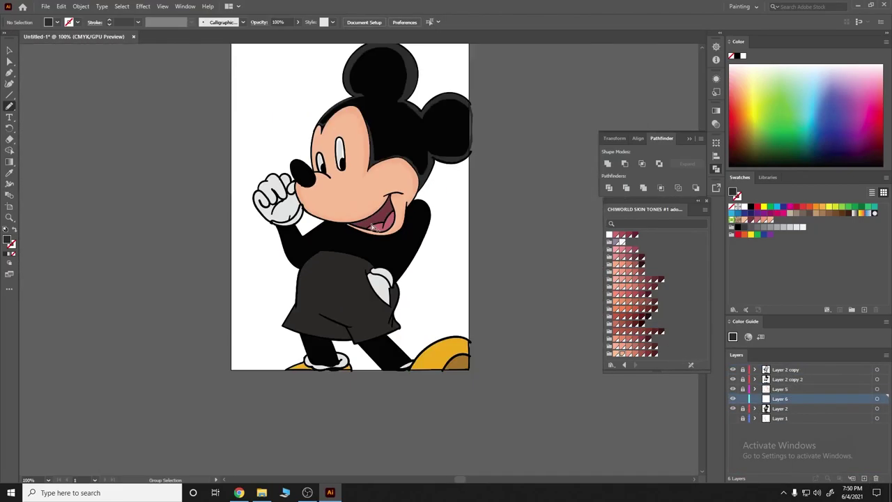
{"action": "scroll", "coordinate": [372, 226], "scroll_direction": "up", "scroll_amount": 2, "text": "alt"}
{"action": "scroll", "coordinate": [377, 160], "scroll_direction": "up", "scroll_amount": 1, "text": "alt"}
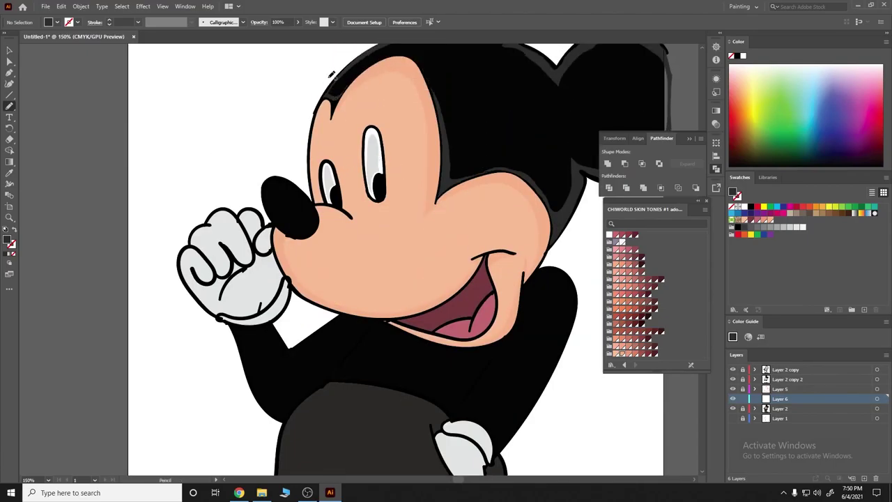
{"action": "scroll", "coordinate": [330, 72], "scroll_direction": "down", "scroll_amount": 2}
{"action": "scroll", "coordinate": [363, 139], "scroll_direction": "down", "scroll_amount": 2}
{"action": "scroll", "coordinate": [413, 214], "scroll_direction": "down", "scroll_amount": 1}
{"action": "scroll", "coordinate": [452, 214], "scroll_direction": "left", "scroll_amount": 1}
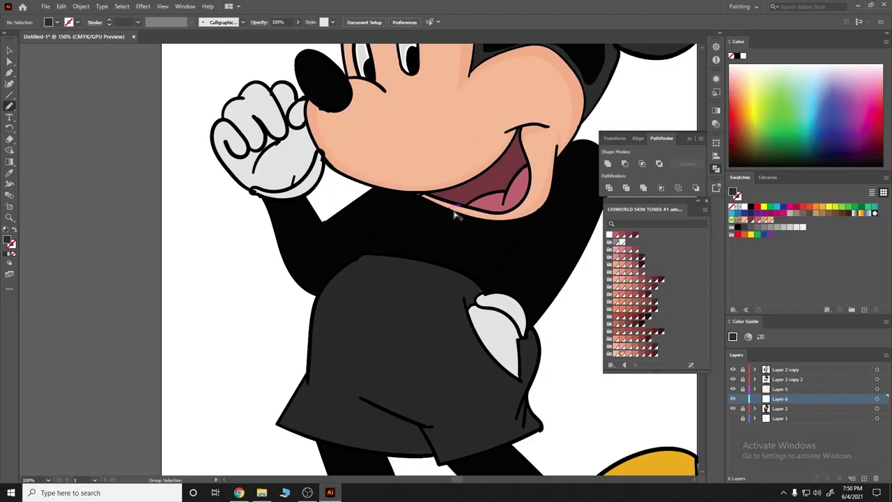
{"action": "scroll", "coordinate": [452, 214], "scroll_direction": "right", "scroll_amount": 2}
{"action": "scroll", "coordinate": [418, 209], "scroll_direction": "right", "scroll_amount": 1}
{"action": "scroll", "coordinate": [346, 241], "scroll_direction": "down", "scroll_amount": 2}
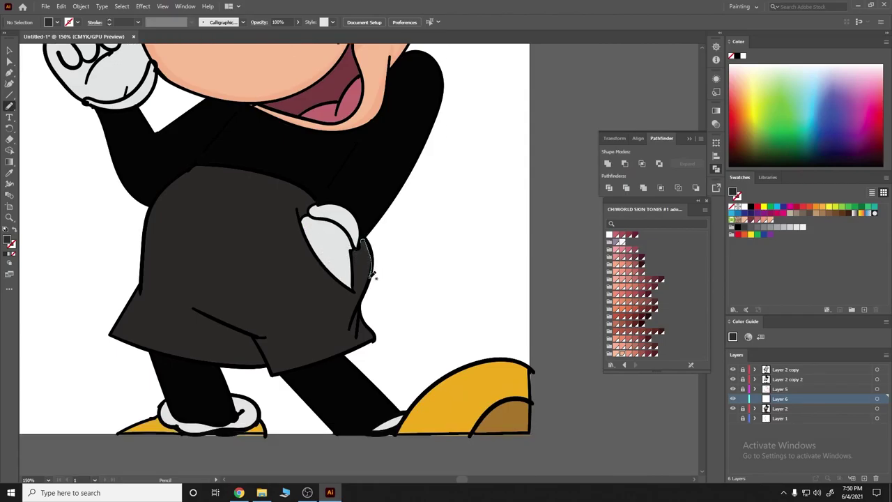
Step: Draw a shadow beside the pocketed hand and give it a darker fill
{"action": "left_click_drag", "start_coordinate": [374, 276], "coordinate": [354, 324]}
{"action": "left_click_drag", "start_coordinate": [353, 346], "coordinate": [362, 241]}
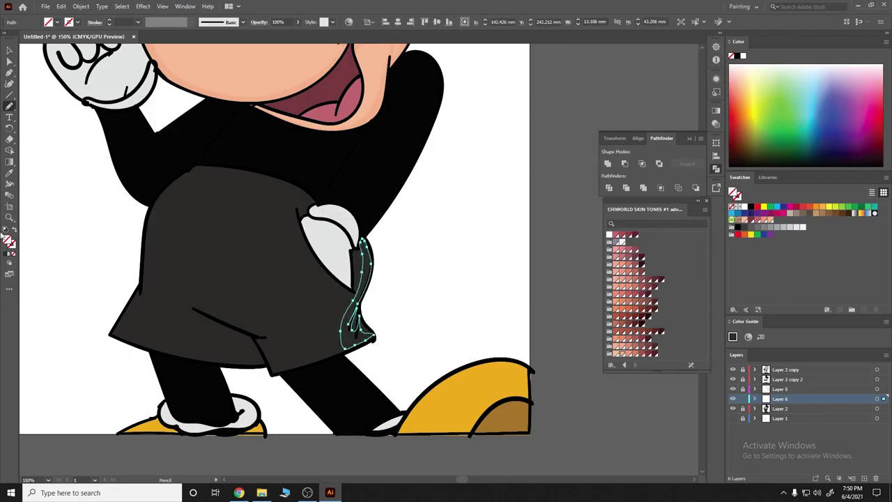
{"action": "left_click", "coordinate": [406, 260], "text": "ctrl"}
{"action": "left_click", "coordinate": [366, 298], "text": "ctrl"}
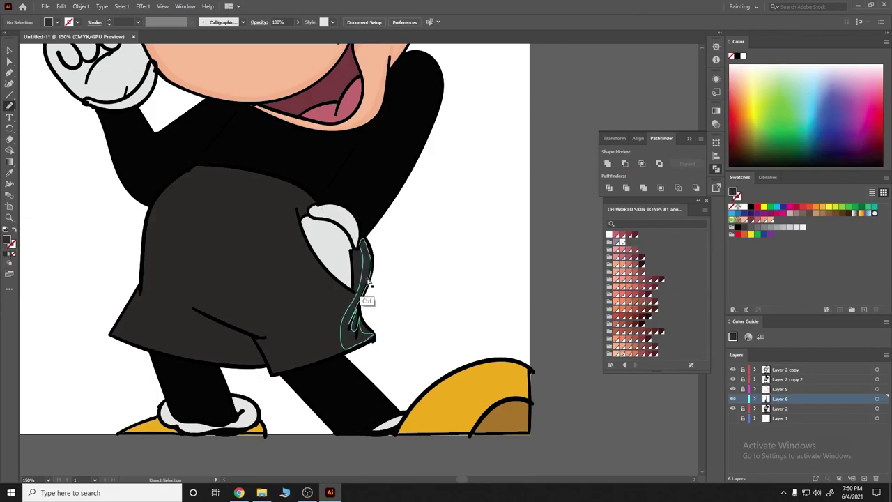
{"action": "double_click", "coordinate": [8, 241]}
{"action": "left_click", "coordinate": [285, 302]}
Step: Draw shadow shapes along the shorts' bottom hem
{"action": "left_click_drag", "start_coordinate": [340, 331], "coordinate": [280, 359]}
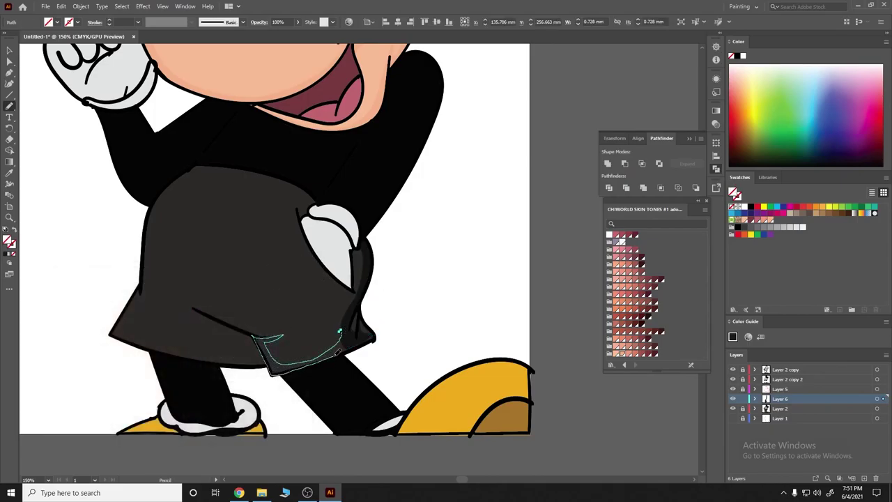
{"action": "left_click", "coordinate": [60, 261], "text": "ctrl"}
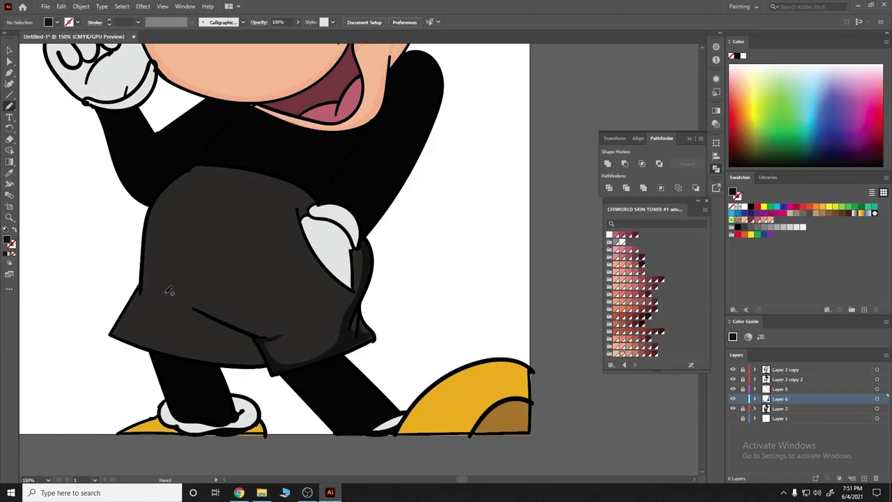
{"action": "mouse_move", "coordinate": [257, 335]}
{"action": "left_mouse_down"}
{"action": "mouse_move", "coordinate": [198, 323]}
{"action": "mouse_move", "coordinate": [185, 301]}
{"action": "mouse_move", "coordinate": [260, 340]}
{"action": "mouse_move", "coordinate": [129, 312]}
{"action": "mouse_move", "coordinate": [141, 287]}
{"action": "mouse_move", "coordinate": [112, 334]}
{"action": "mouse_move", "coordinate": [263, 366]}
{"action": "mouse_move", "coordinate": [249, 329]}
{"action": "mouse_move", "coordinate": [237, 332]}
{"action": "left_mouse_up"}
{"action": "left_click", "coordinate": [44, 253], "text": "ctrl"}
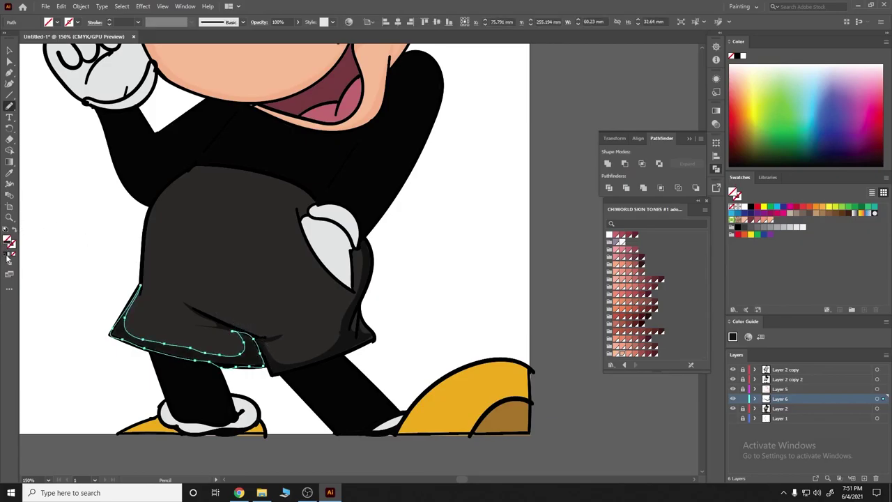
{"action": "key", "text": "ctrl+shift+a"}
{"action": "scroll", "coordinate": [293, 259], "scroll_direction": "up", "scroll_amount": 3}
{"action": "scroll", "coordinate": [279, 293], "scroll_direction": "left", "scroll_amount": 3}
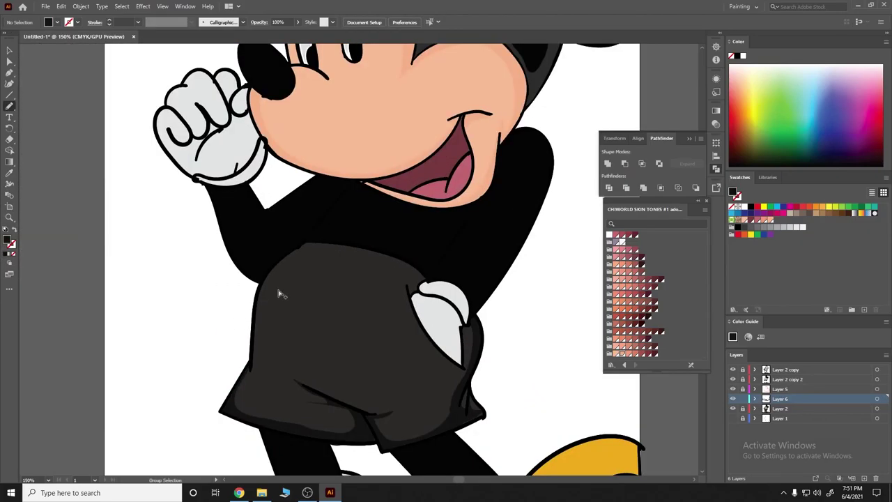
Step: Shade down the shorts' left side and along the glove's left edge
{"action": "left_click_drag", "start_coordinate": [306, 242], "coordinate": [301, 365]}
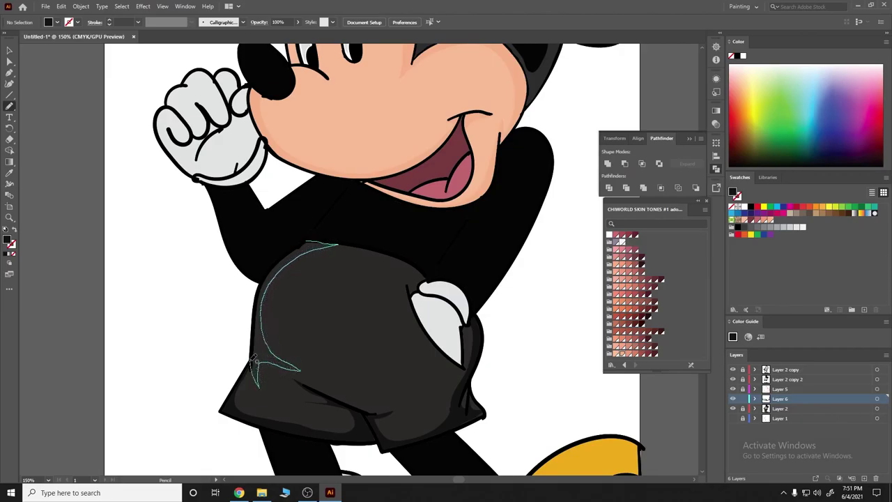
{"action": "mouse_move", "coordinate": [305, 369]}
{"action": "left_mouse_down"}
{"action": "mouse_move", "coordinate": [253, 326]}
{"action": "mouse_move", "coordinate": [259, 287]}
{"action": "left_mouse_up"}
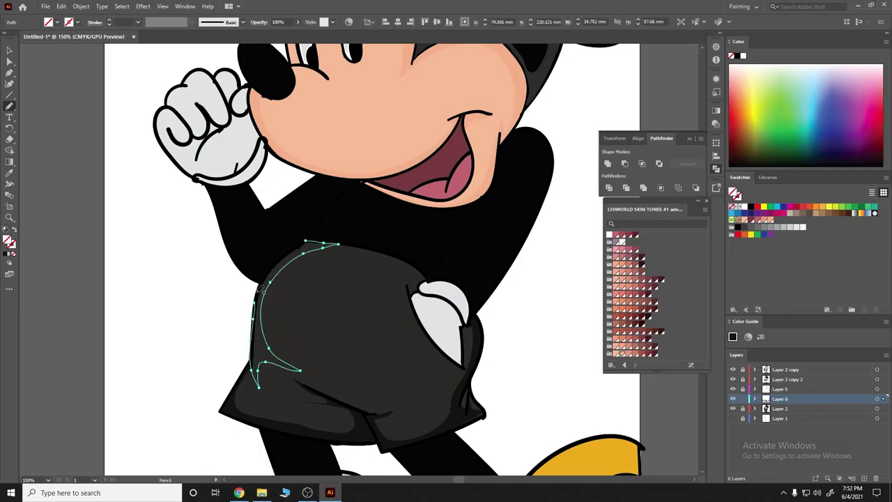
{"action": "left_click", "coordinate": [155, 234], "text": "ctrl"}
{"action": "left_click_drag", "start_coordinate": [155, 212], "coordinate": [317, 281]}
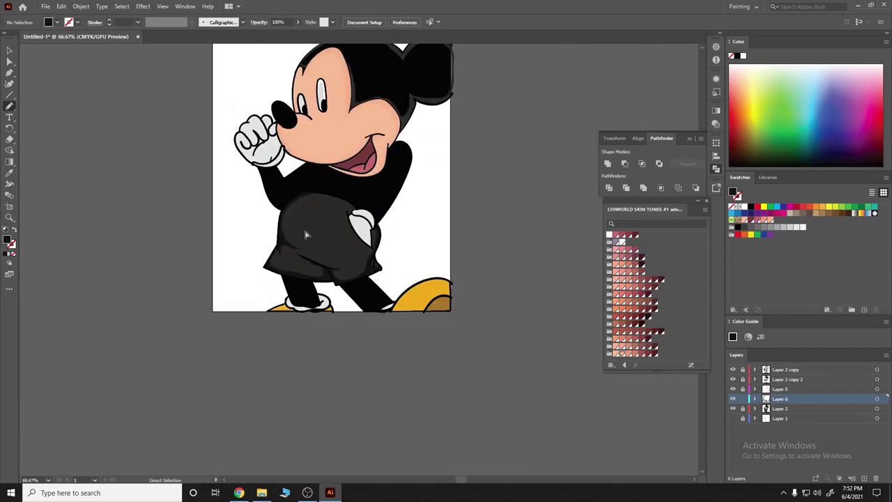
{"action": "left_click_drag", "start_coordinate": [208, 121], "coordinate": [263, 209]}
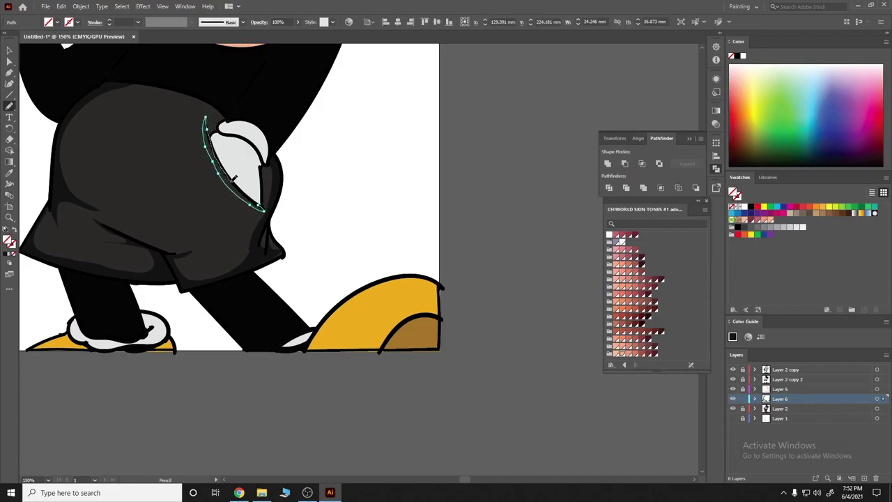
{"action": "left_click", "coordinate": [365, 175], "text": "ctrl"}
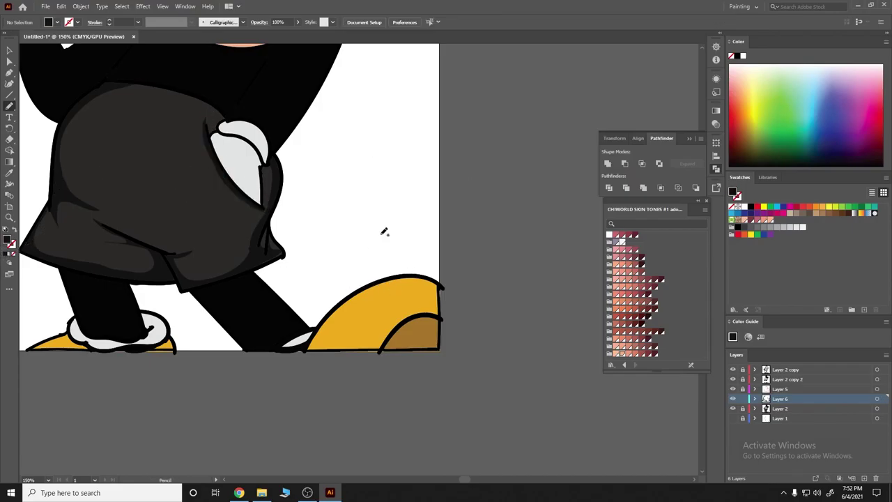
Step: Draw a band along the right shoe's top edge and fill it with yellow sampled from the shoe
{"action": "scroll", "coordinate": [386, 232], "scroll_direction": "down", "scroll_amount": 1, "text": "alt"}
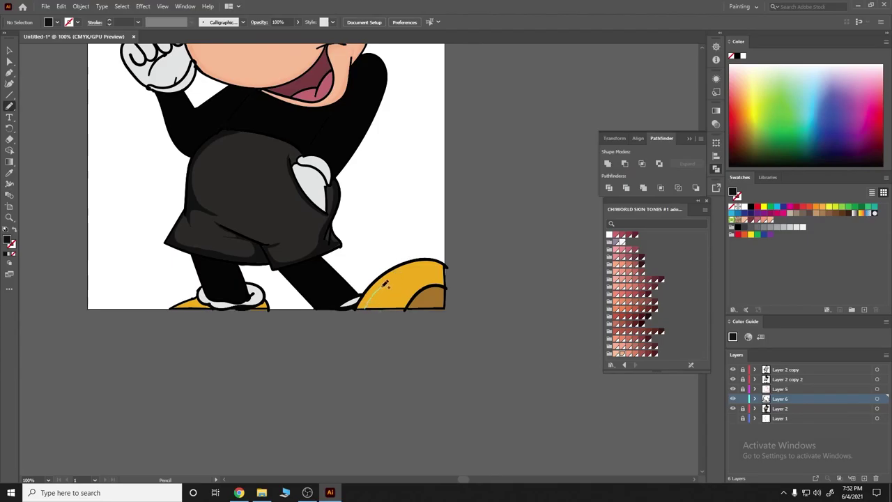
{"action": "left_click_drag", "start_coordinate": [439, 262], "coordinate": [354, 307]}
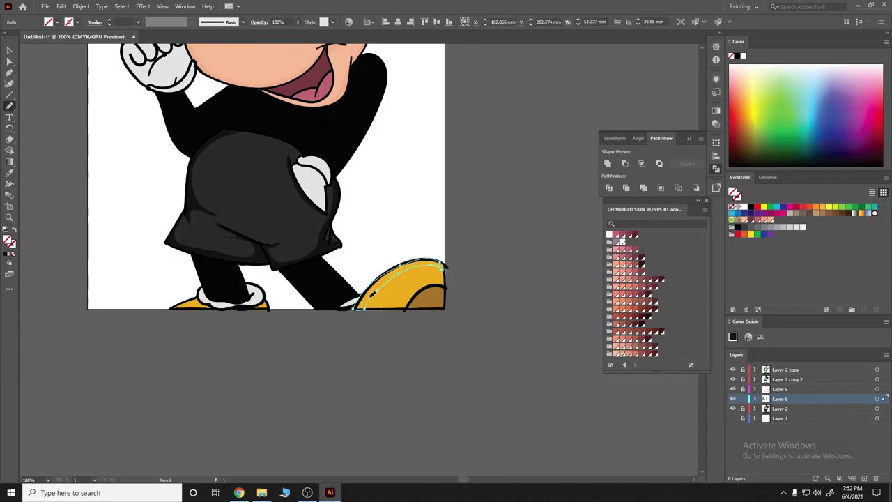
{"action": "left_click", "coordinate": [10, 172]}
{"action": "left_click", "coordinate": [186, 304]}
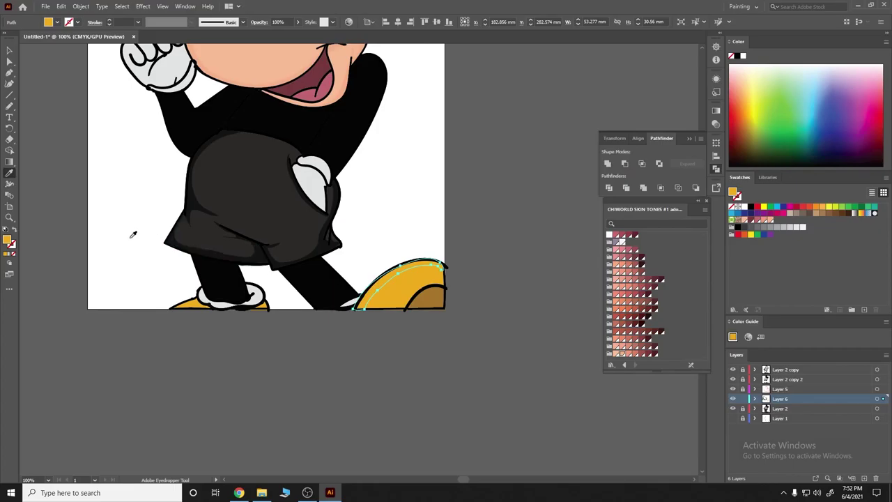
{"action": "double_click", "coordinate": [9, 240]}
{"action": "key", "text": "Return"}
{"action": "key", "text": "ctrl+shift+a"}
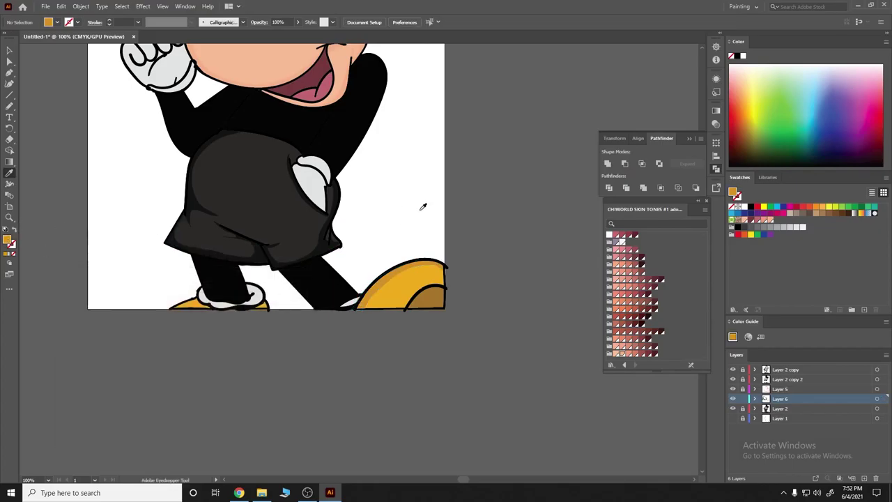
{"action": "scroll", "coordinate": [348, 209], "scroll_direction": "left", "scroll_amount": 2}
{"action": "scroll", "coordinate": [286, 181], "scroll_direction": "down", "scroll_amount": 3}
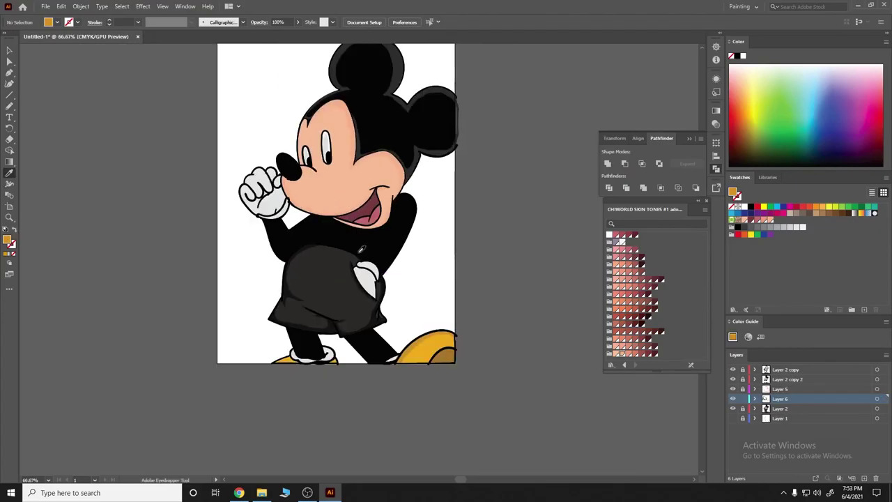
{"action": "scroll", "coordinate": [335, 300], "scroll_direction": "up", "scroll_amount": 3}
{"action": "scroll", "coordinate": [334, 300], "scroll_direction": "down", "scroll_amount": 2}
{"action": "scroll", "coordinate": [335, 299], "scroll_direction": "up", "scroll_amount": 4}
Step: Add Layer 7 at the top of the stack, discarding trial loops drawn on the chest
{"action": "key", "text": "n"}
{"action": "mouse_move", "coordinate": [423, 367]}
{"action": "left_mouse_down"}
{"action": "mouse_move", "coordinate": [443, 348]}
{"action": "mouse_move", "coordinate": [423, 366]}
{"action": "left_mouse_up"}
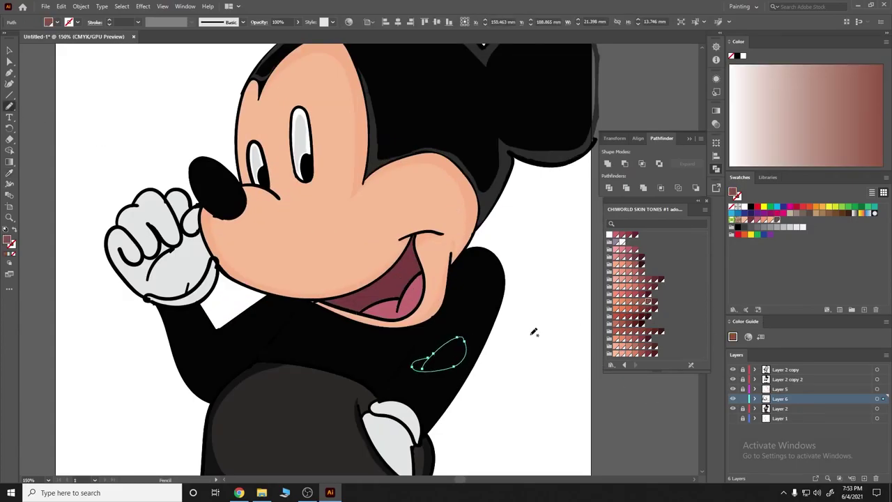
{"action": "key", "text": "ctrl+z"}
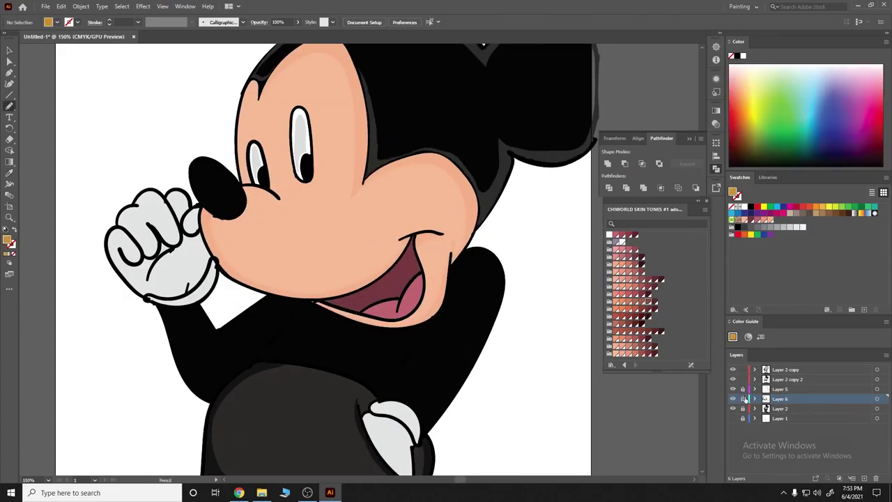
{"action": "left_click", "coordinate": [865, 478]}
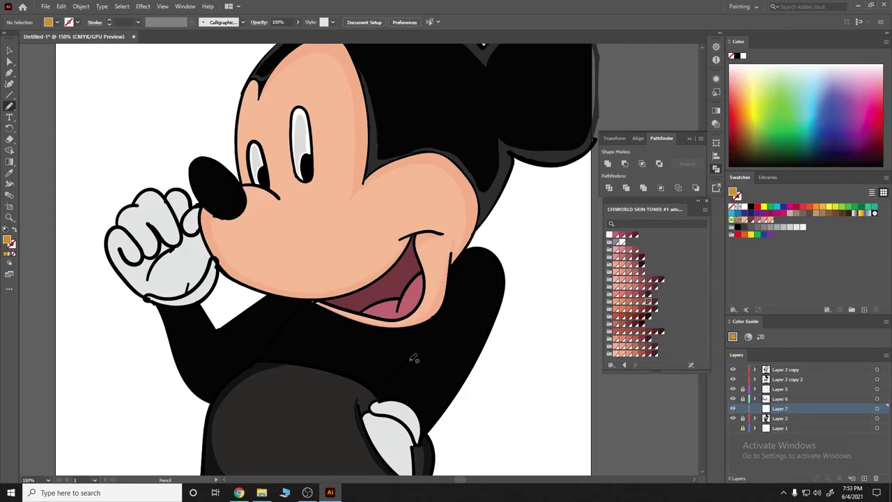
{"action": "left_click_drag", "start_coordinate": [414, 358], "coordinate": [415, 358]}
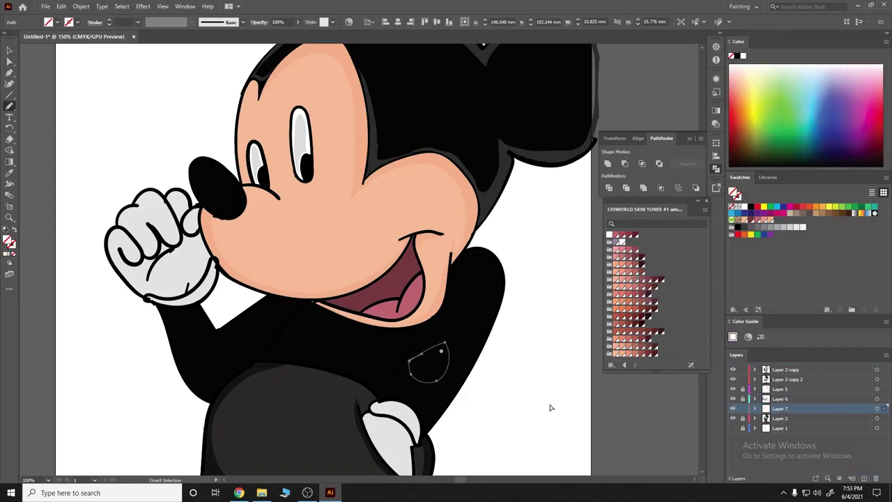
{"action": "left_click_drag", "start_coordinate": [794, 410], "coordinate": [784, 369]}
{"action": "left_click", "coordinate": [634, 281]}
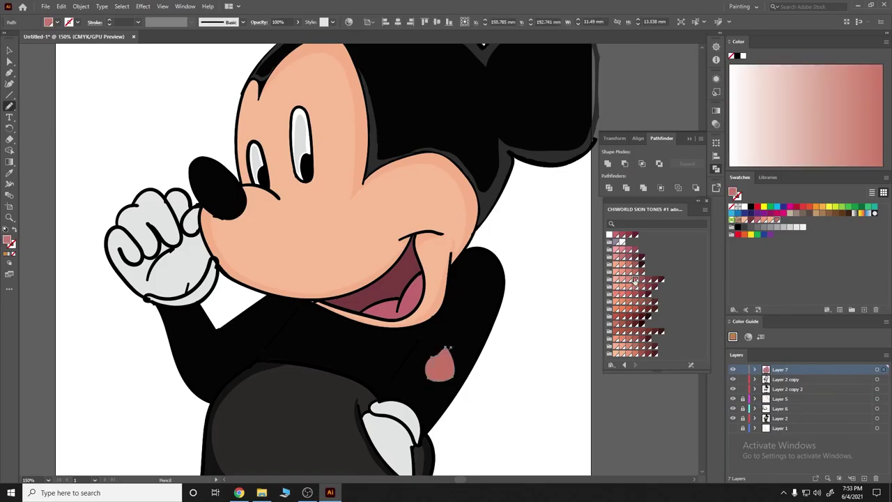
{"action": "key", "text": "ctrl+z"}
{"action": "key", "text": "ctrl+z"}
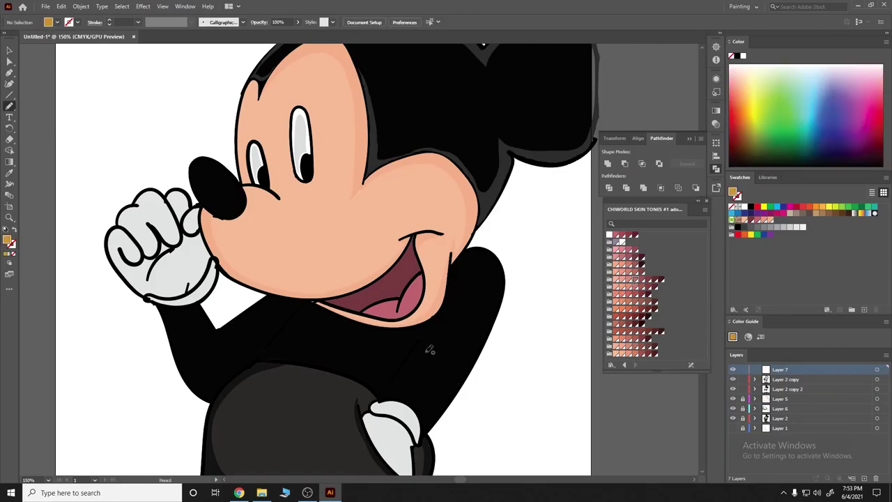
Step: Sample black and trace an unfilled stroke along the arm's right edge
{"action": "left_click", "coordinate": [10, 173]}
{"action": "left_click", "coordinate": [352, 155]}
{"action": "key", "text": "n"}
{"action": "mouse_move", "coordinate": [494, 259]}
{"action": "left_mouse_down"}
{"action": "mouse_move", "coordinate": [497, 302]}
{"action": "mouse_move", "coordinate": [426, 432]}
{"action": "left_mouse_up"}
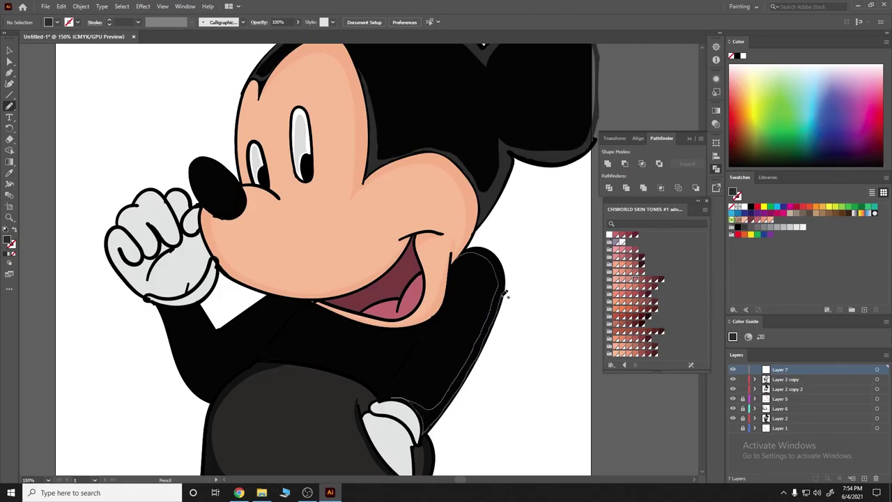
{"action": "left_click_drag", "start_coordinate": [486, 249], "coordinate": [486, 249]}
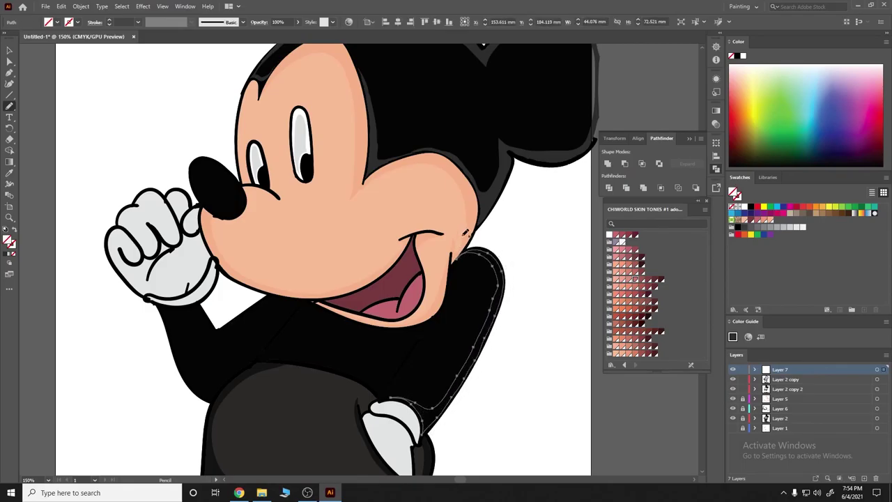
{"action": "left_click", "coordinate": [8, 255]}
{"action": "key", "text": "ctrl+shift+a"}
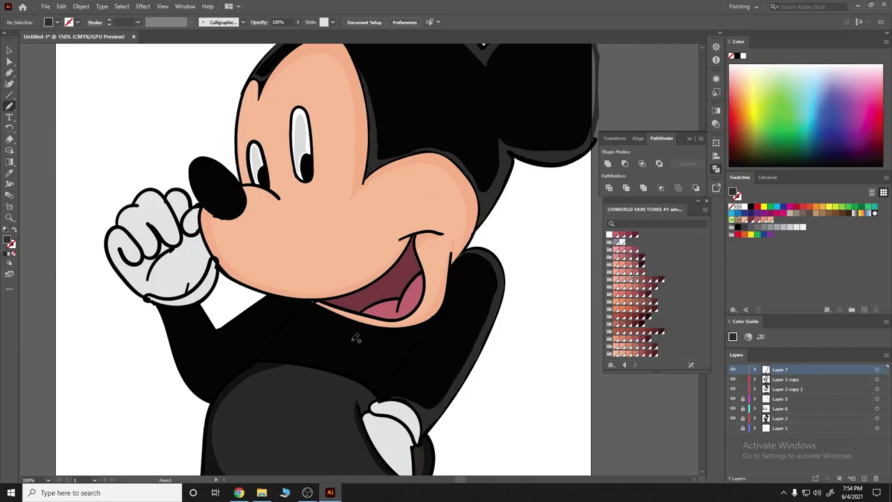
Step: Draw arm shading from the belly up along the arm's edge and fill it grey
{"action": "scroll", "coordinate": [355, 338], "scroll_direction": "down", "scroll_amount": 5}
{"action": "scroll", "coordinate": [376, 345], "scroll_direction": "up", "scroll_amount": 6}
{"action": "scroll", "coordinate": [385, 348], "scroll_direction": "up", "scroll_amount": 1}
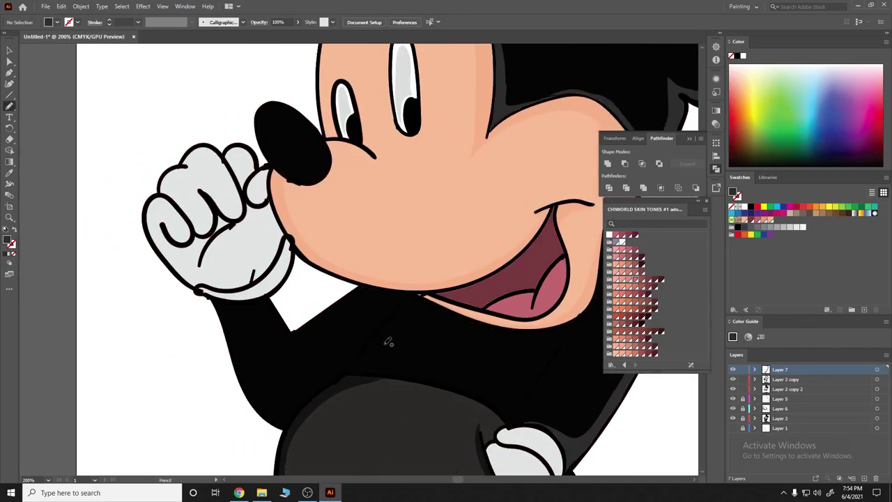
{"action": "scroll", "coordinate": [388, 342], "scroll_direction": "down", "scroll_amount": 5}
{"action": "scroll", "coordinate": [398, 359], "scroll_direction": "up", "scroll_amount": 5}
{"action": "mouse_move", "coordinate": [339, 273]}
{"action": "left_mouse_down"}
{"action": "mouse_move", "coordinate": [401, 364]}
{"action": "mouse_move", "coordinate": [307, 301]}
{"action": "mouse_move", "coordinate": [335, 272]}
{"action": "left_mouse_up"}
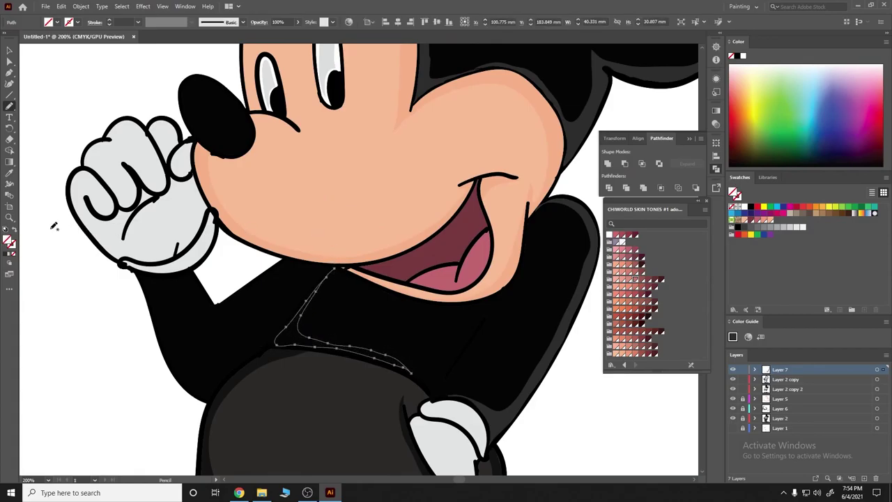
{"action": "scroll", "coordinate": [476, 311], "scroll_direction": "down", "scroll_amount": 2}
{"action": "scroll", "coordinate": [476, 311], "scroll_direction": "up", "scroll_amount": 2}
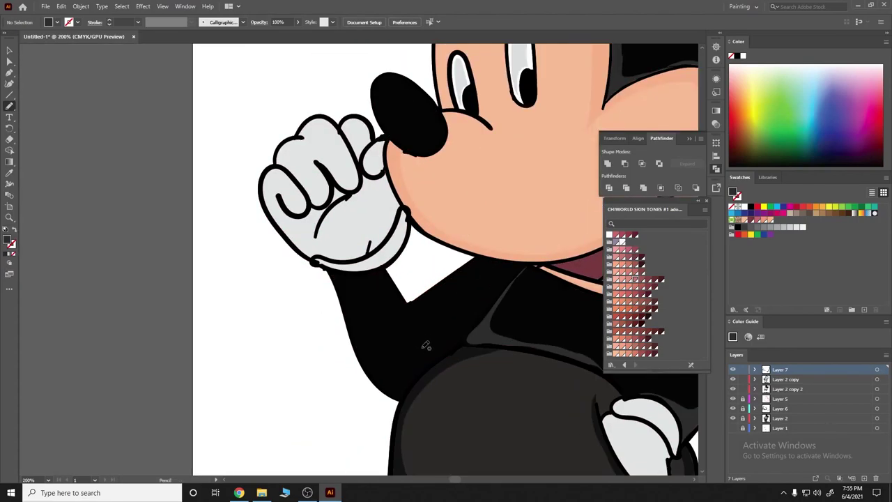
{"action": "left_click_drag", "start_coordinate": [431, 364], "coordinate": [358, 322]}
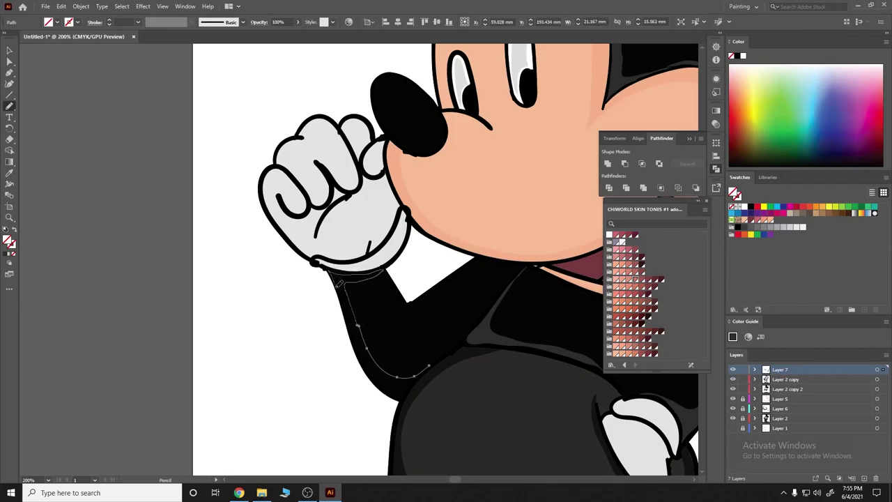
{"action": "left_click_drag", "start_coordinate": [357, 343], "coordinate": [368, 368]}
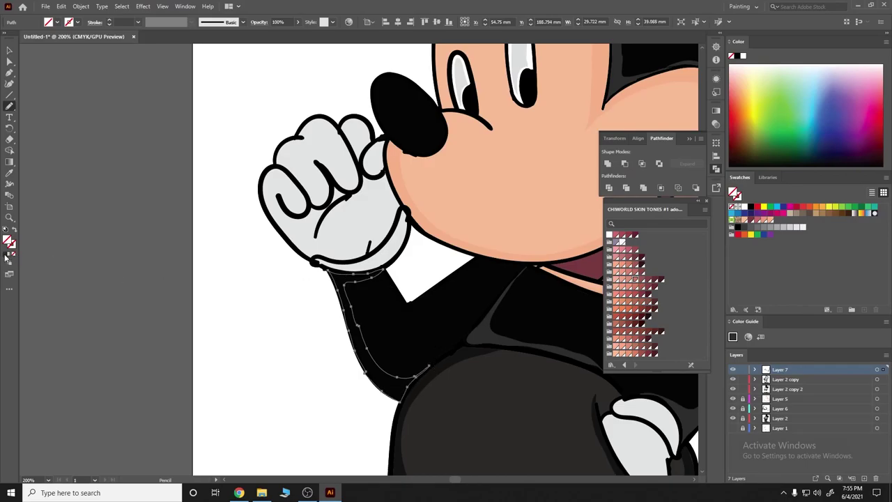
{"action": "left_click", "coordinate": [233, 309], "text": "ctrl"}
Step: Extend the arm shading from the neck into the crook of the arm
{"action": "left_click_drag", "start_coordinate": [492, 257], "coordinate": [382, 272]}
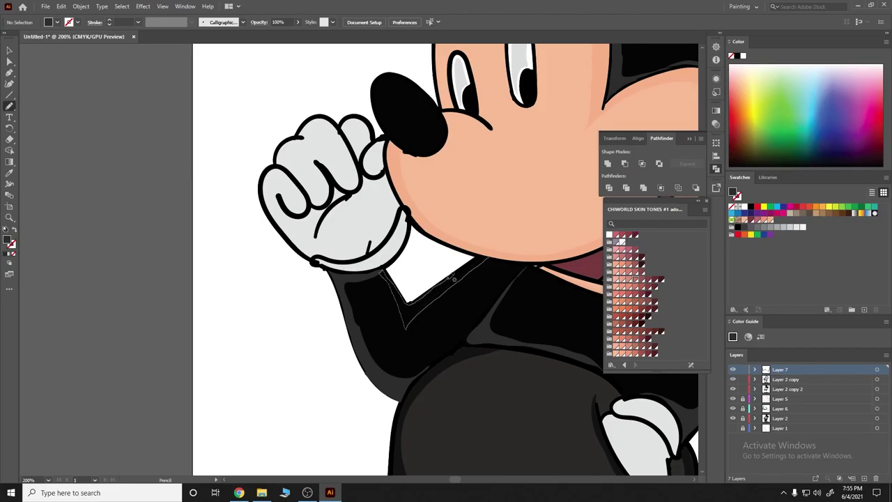
{"action": "left_click_drag", "start_coordinate": [410, 300], "coordinate": [488, 255]}
{"action": "left_click", "coordinate": [137, 280], "text": "ctrl"}
{"action": "scroll", "coordinate": [137, 280], "scroll_direction": "down", "scroll_amount": 3}
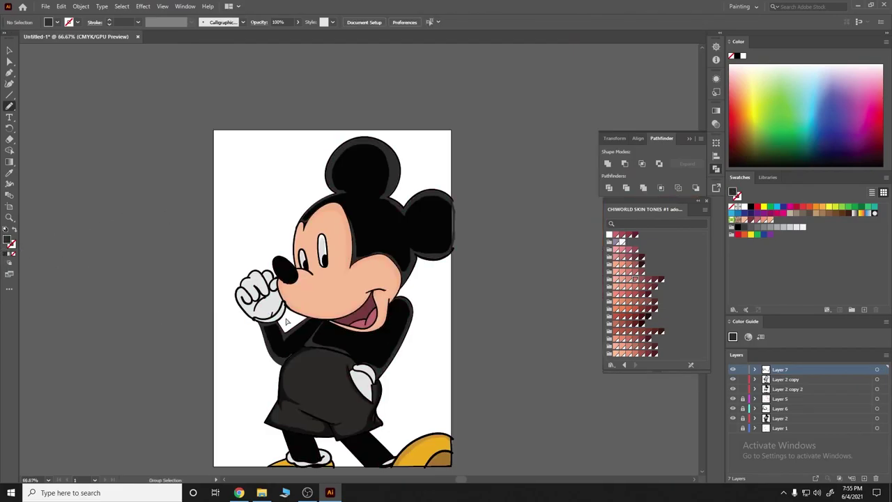
Step: Zoom out to fit the whole Mickey, then scroll back toward the head
{"action": "scroll", "coordinate": [209, 314], "scroll_direction": "down", "scroll_amount": 2}
{"action": "key", "text": "ctrl+1"}
{"action": "scroll", "coordinate": [278, 357], "scroll_direction": "up", "scroll_amount": 1}
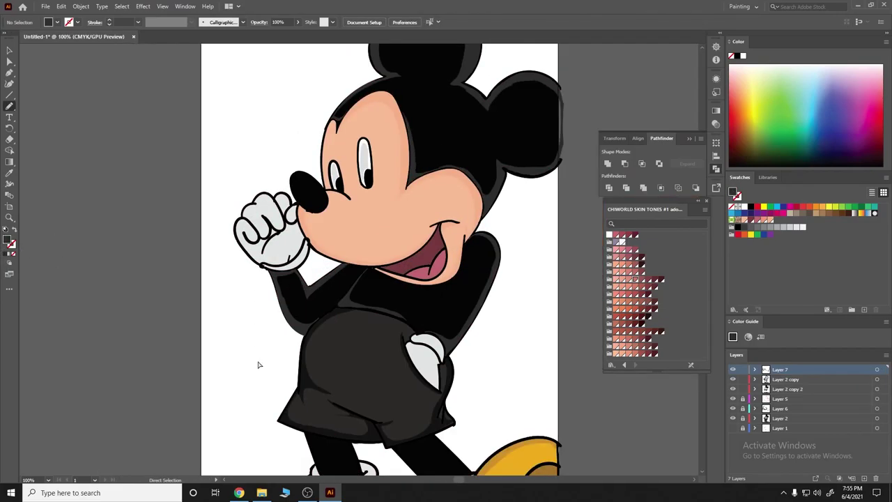
{"action": "scroll", "coordinate": [258, 364], "scroll_direction": "up", "scroll_amount": 1}
{"action": "scroll", "coordinate": [328, 362], "scroll_direction": "up", "scroll_amount": 1}
{"action": "scroll", "coordinate": [258, 308], "scroll_direction": "left", "scroll_amount": 1}
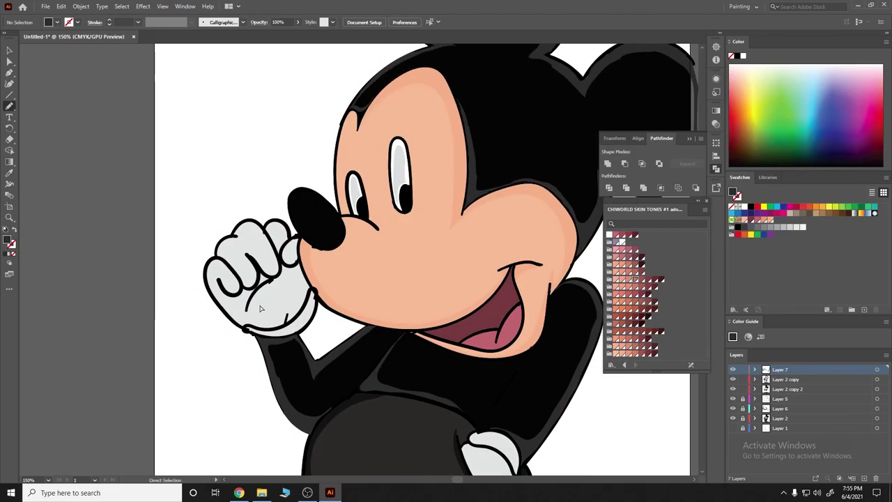
{"action": "scroll", "coordinate": [279, 308], "scroll_direction": "left", "scroll_amount": 1}
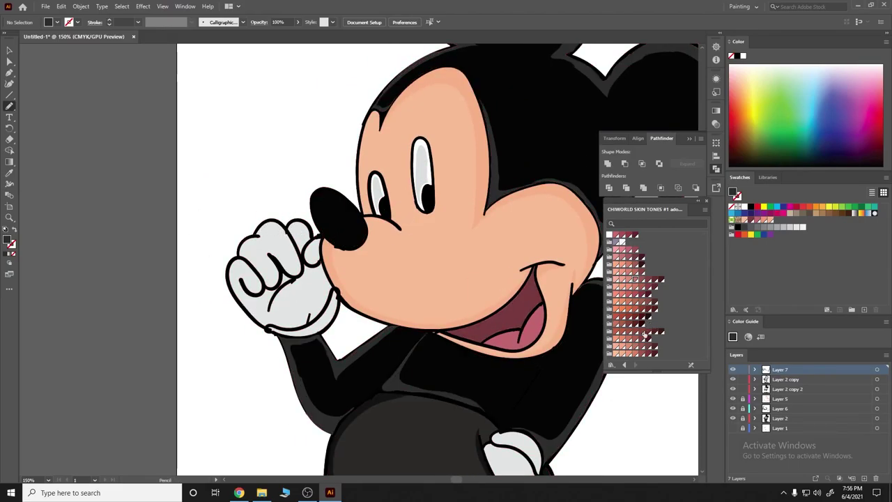
Step: Create Layer 8 just above Layer 2 and draw grey-filled shading across the glove's fist
{"action": "left_click", "coordinate": [864, 478]}
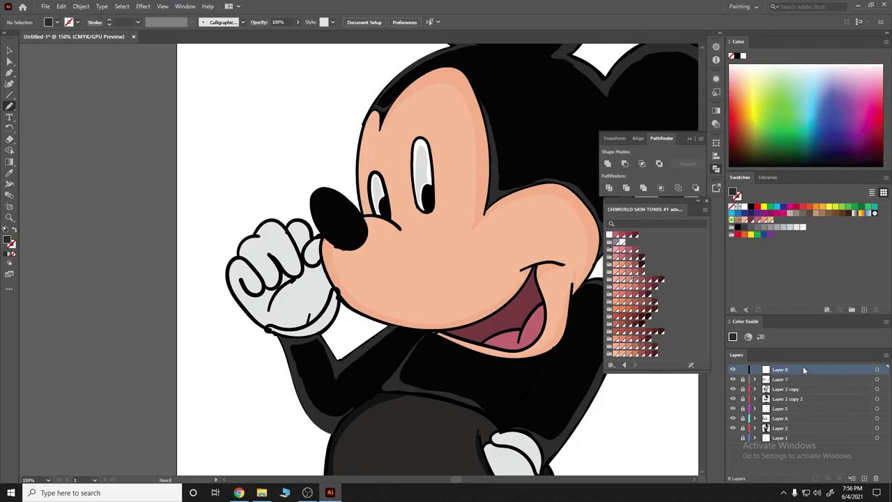
{"action": "left_click_drag", "start_coordinate": [790, 427], "coordinate": [790, 424]}
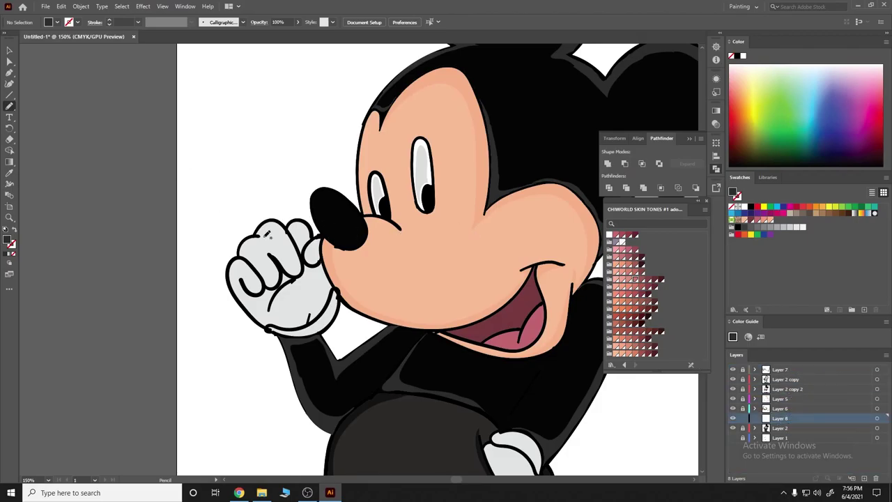
{"action": "mouse_move", "coordinate": [271, 228]}
{"action": "left_mouse_down"}
{"action": "mouse_move", "coordinate": [293, 263]}
{"action": "mouse_move", "coordinate": [266, 294]}
{"action": "left_mouse_up"}
{"action": "left_click_drag", "start_coordinate": [268, 237], "coordinate": [270, 238]}
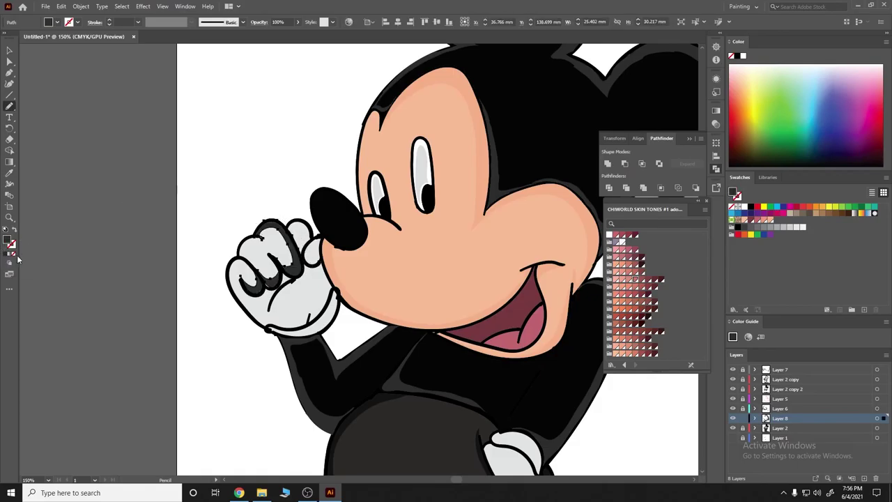
{"action": "double_click", "coordinate": [9, 238]}
{"action": "left_click", "coordinate": [285, 302]}
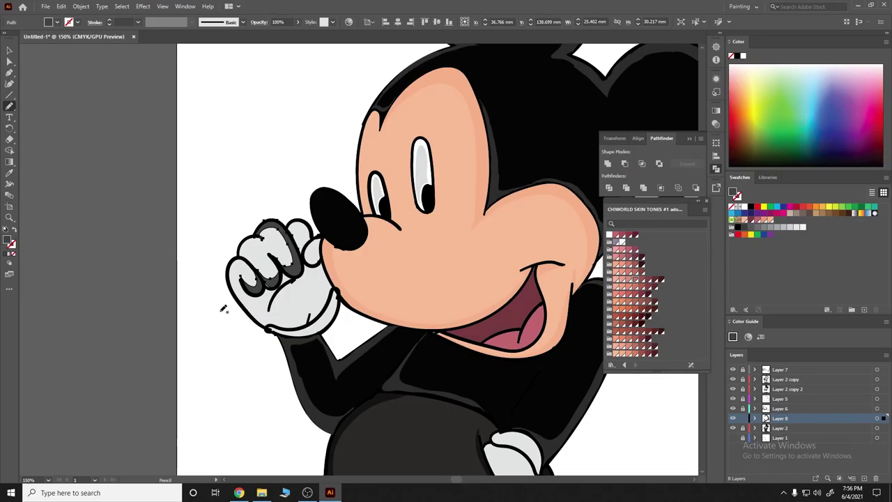
{"action": "left_click", "coordinate": [178, 233], "text": "ctrl"}
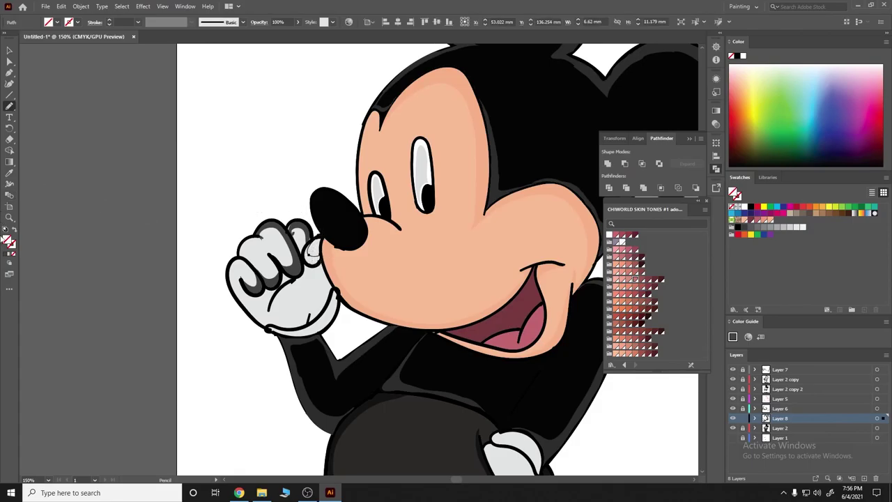
Step: Add darker grey shading on the glove's lower fingers, undoing stray strokes
{"action": "left_click_drag", "start_coordinate": [306, 269], "coordinate": [317, 285]}
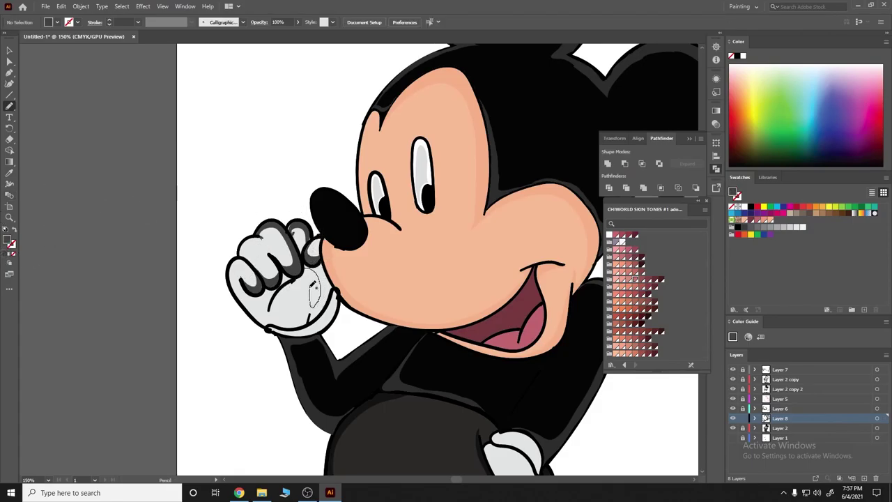
{"action": "left_click_drag", "start_coordinate": [316, 320], "coordinate": [334, 278]}
{"action": "key", "text": "ctrl+z"}
{"action": "key", "text": "ctrl+z"}
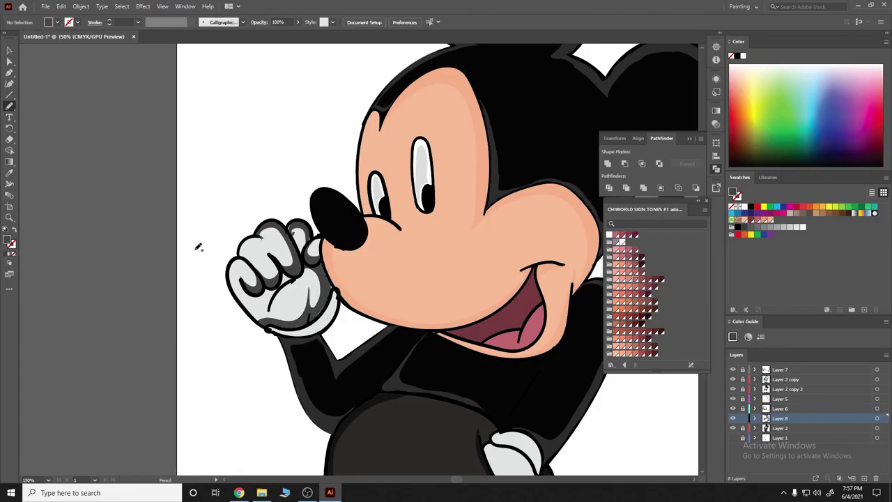
{"action": "mouse_move", "coordinate": [245, 286]}
{"action": "left_mouse_down"}
{"action": "mouse_move", "coordinate": [237, 293]}
{"action": "mouse_move", "coordinate": [244, 301]}
{"action": "left_mouse_up"}
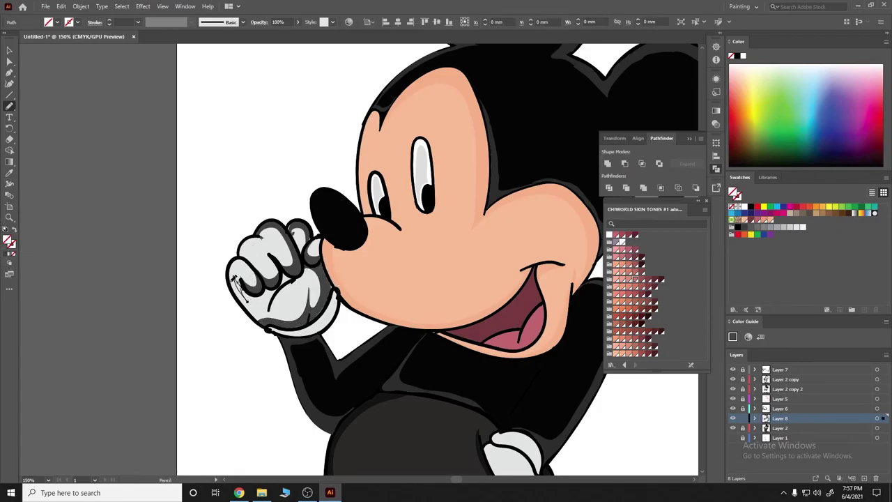
{"action": "scroll", "coordinate": [41, 245], "scroll_direction": "down", "scroll_amount": 3}
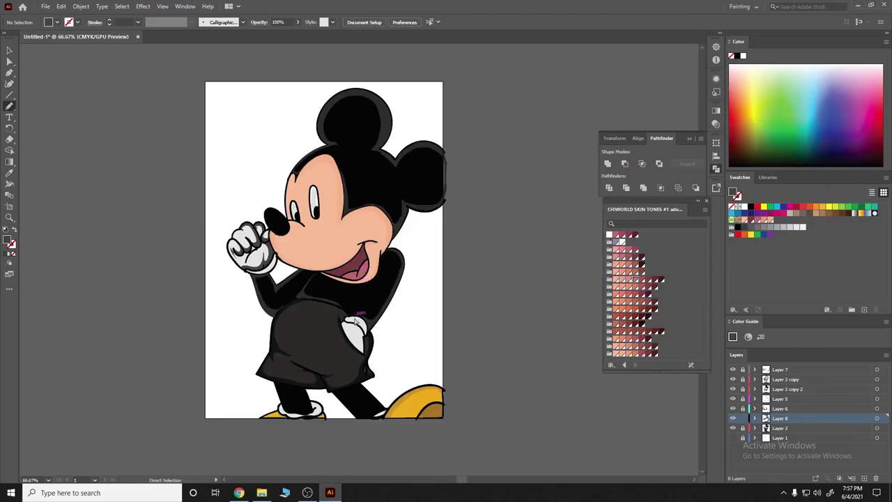
Step: Draw closed grey Pencil shading shapes along the edges of the hip glove
{"action": "scroll", "coordinate": [380, 238], "scroll_direction": "up", "scroll_amount": 4}
{"action": "left_click_drag", "start_coordinate": [280, 296], "coordinate": [312, 318]}
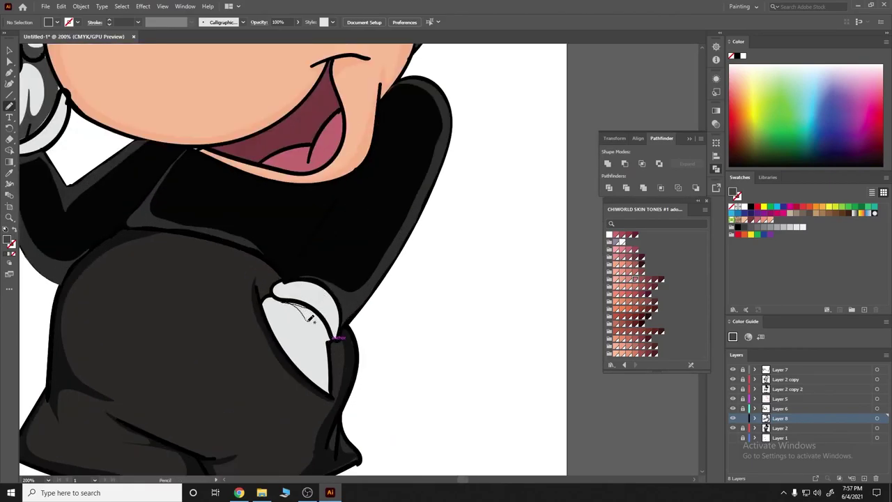
{"action": "left_click_drag", "start_coordinate": [315, 351], "coordinate": [290, 345]}
{"action": "left_click_drag", "start_coordinate": [321, 309], "coordinate": [290, 299]}
{"action": "left_click", "coordinate": [428, 312], "text": "ctrl"}
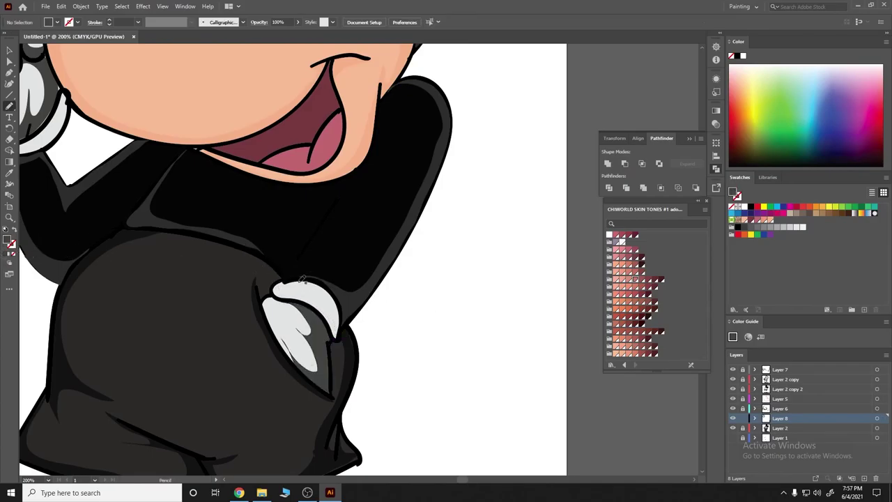
{"action": "left_click_drag", "start_coordinate": [342, 315], "coordinate": [324, 283]}
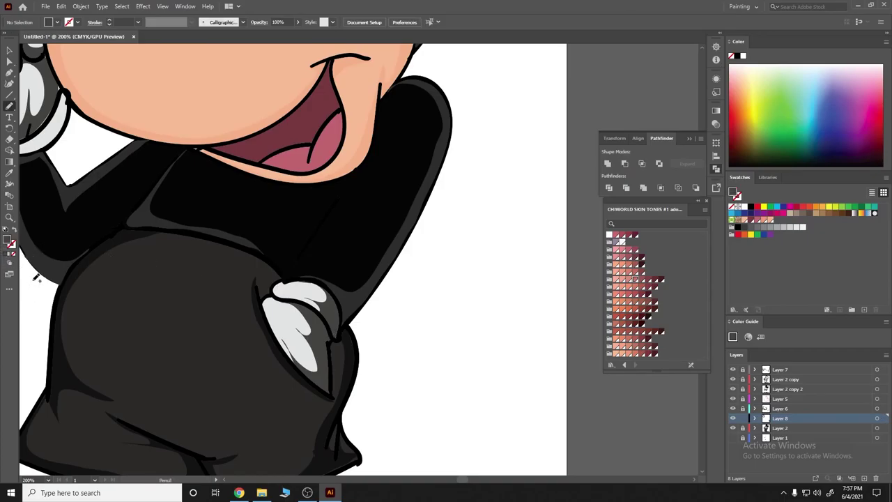
Step: Deselect everything and zoom back out to view the whole artboard
{"action": "key", "text": "ctrl+shift+a"}
{"action": "scroll", "coordinate": [333, 342], "scroll_direction": "down", "scroll_amount": 5}
{"action": "scroll", "coordinate": [333, 341], "scroll_direction": "up", "scroll_amount": 2}
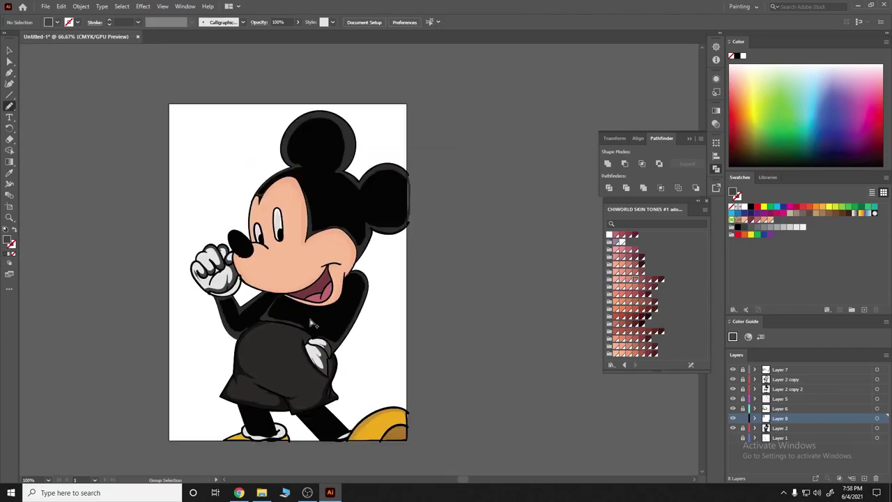
{"action": "scroll", "coordinate": [306, 293], "scroll_direction": "up", "scroll_amount": 2}
{"action": "scroll", "coordinate": [276, 244], "scroll_direction": "up", "scroll_amount": 1}
{"action": "scroll", "coordinate": [273, 243], "scroll_direction": "down", "scroll_amount": 2}
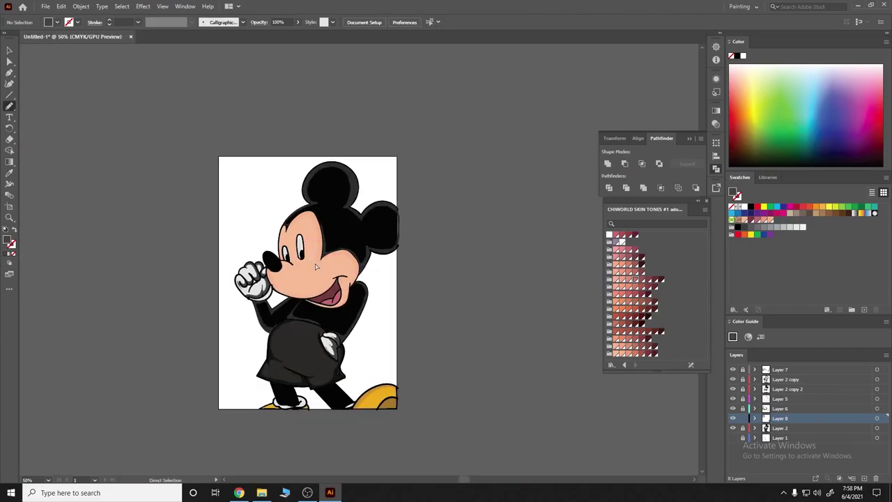
{"action": "scroll", "coordinate": [314, 244], "scroll_direction": "down", "scroll_amount": 1}
{"action": "scroll", "coordinate": [335, 230], "scroll_direction": "up", "scroll_amount": 2}
{"action": "scroll", "coordinate": [348, 230], "scroll_direction": "down", "scroll_amount": 2}
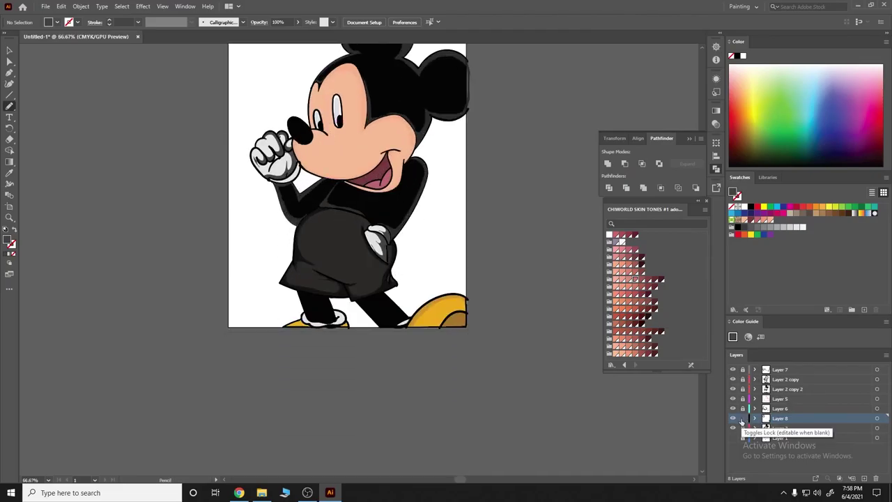
Step: Add a new layer below Layer 1 with a red-filled rectangle covering the artboard
{"action": "left_click", "coordinate": [864, 478]}
{"action": "left_click_drag", "start_coordinate": [781, 418], "coordinate": [784, 455]}
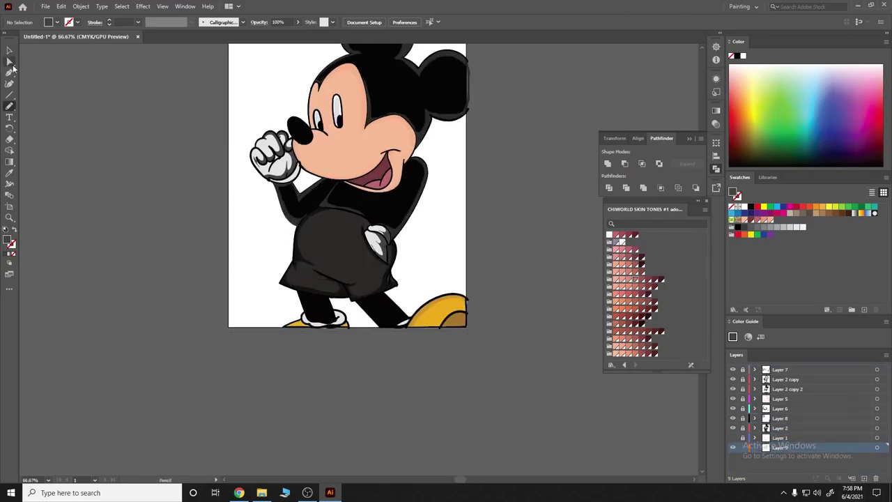
{"action": "left_click_drag", "start_coordinate": [9, 94], "coordinate": [55, 91]}
{"action": "scroll", "coordinate": [39, 134], "scroll_direction": "up", "scroll_amount": 2}
{"action": "double_click", "coordinate": [10, 241]}
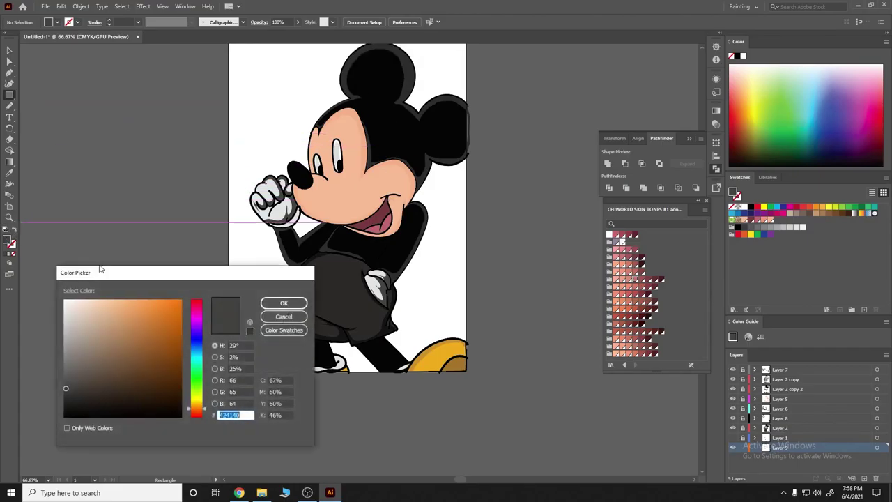
{"action": "left_click", "coordinate": [196, 302]}
{"action": "left_click", "coordinate": [283, 302]}
{"action": "scroll", "coordinate": [230, 84], "scroll_direction": "up", "scroll_amount": 2}
{"action": "left_click_drag", "start_coordinate": [229, 80], "coordinate": [467, 416]}
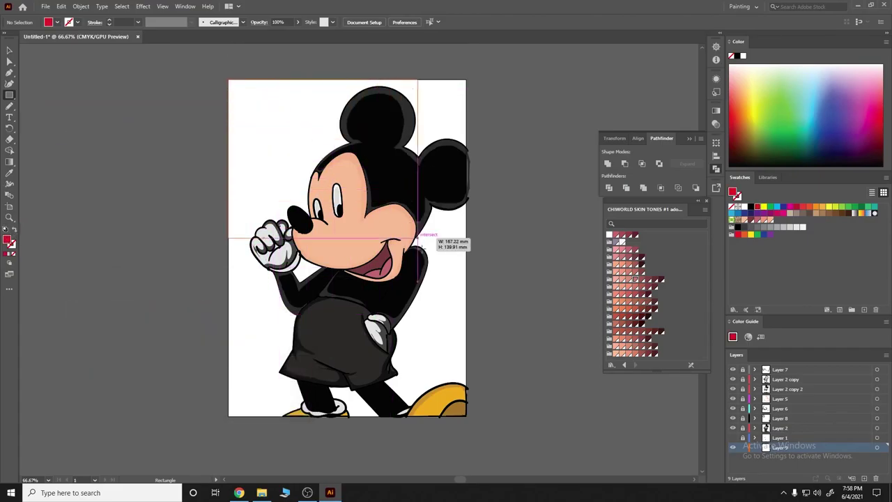
{"action": "key", "text": "ctrl+shift+a"}
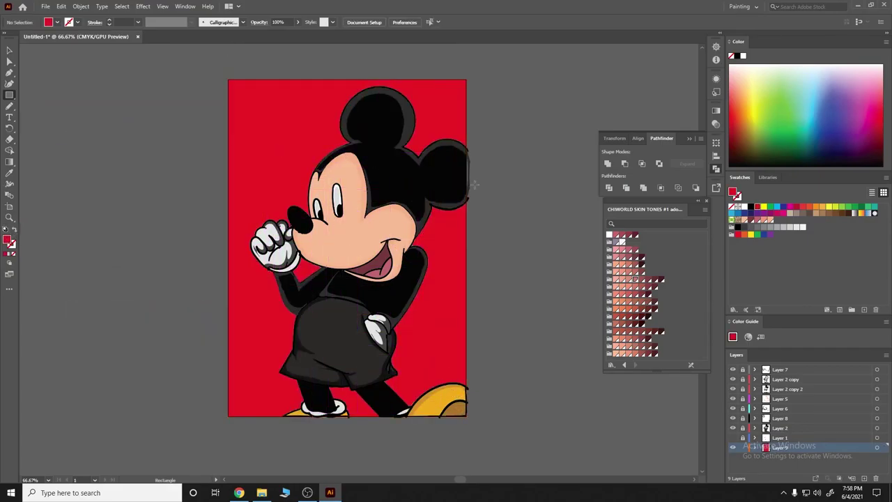
{"action": "key", "text": "ctrl+minus"}
{"action": "scroll", "coordinate": [436, 190], "scroll_direction": "up", "scroll_amount": 1}
Step: Export the artboard as PNG via Export for Screens
{"action": "left_click", "coordinate": [45, 6]}
{"action": "mouse_move", "coordinate": [62, 179]}
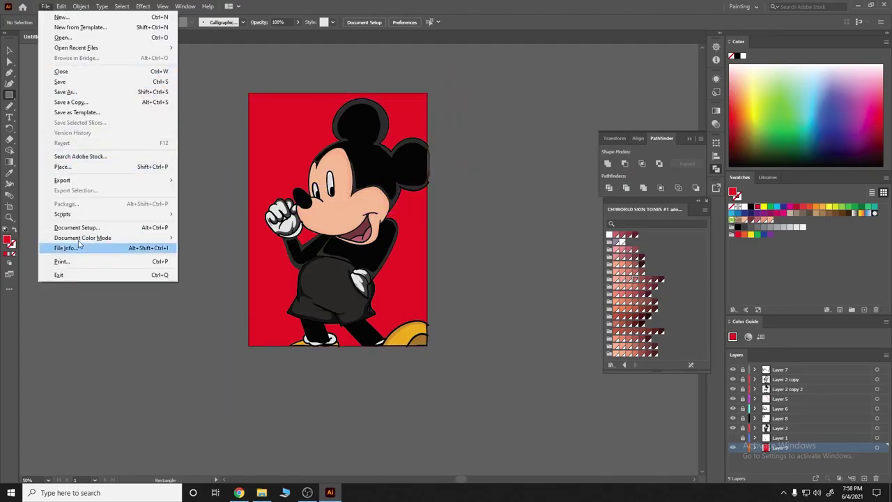
{"action": "left_click", "coordinate": [209, 180]}
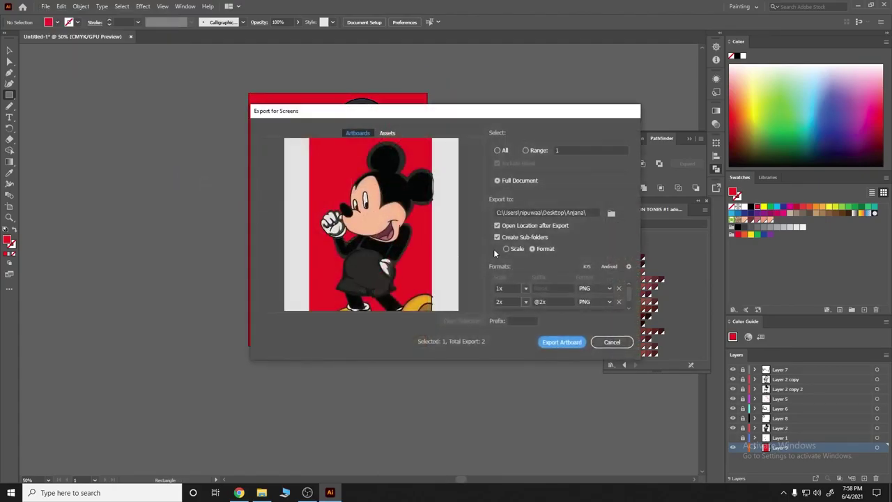
{"action": "left_click", "coordinate": [552, 342]}
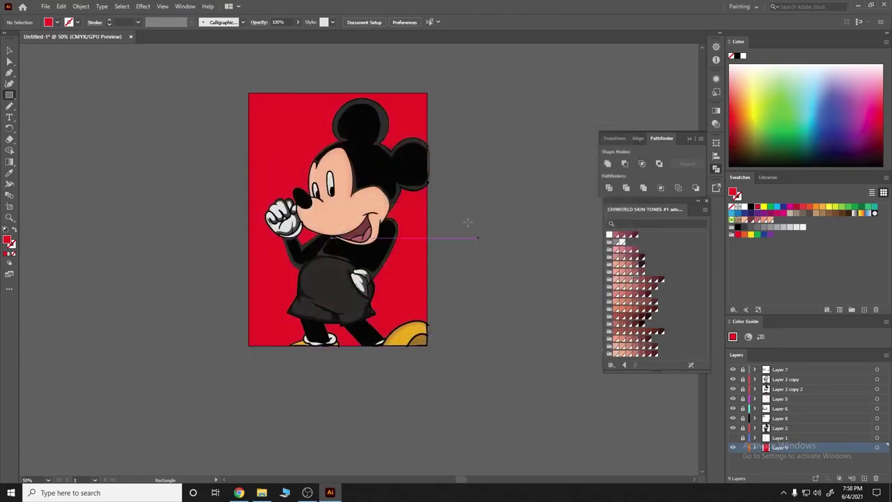
{"action": "scroll", "coordinate": [434, 171], "scroll_direction": "up", "scroll_amount": 3}
{"action": "scroll", "coordinate": [433, 174], "scroll_direction": "down", "scroll_amount": 3}
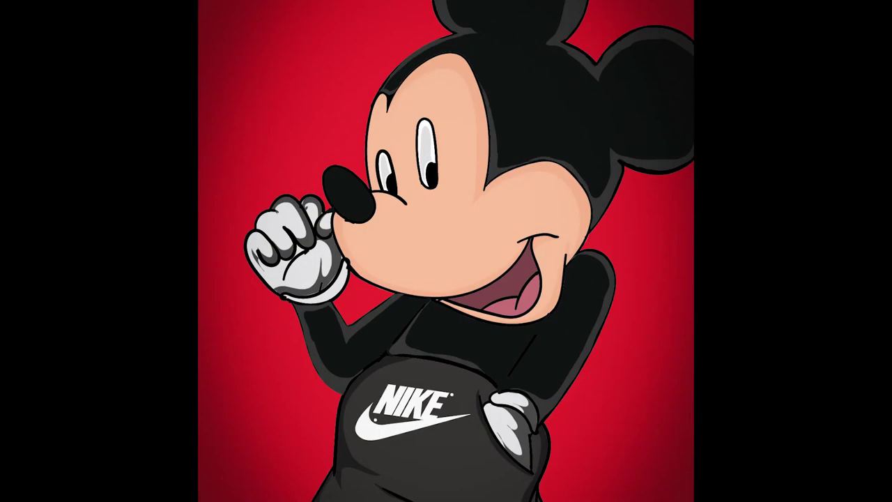